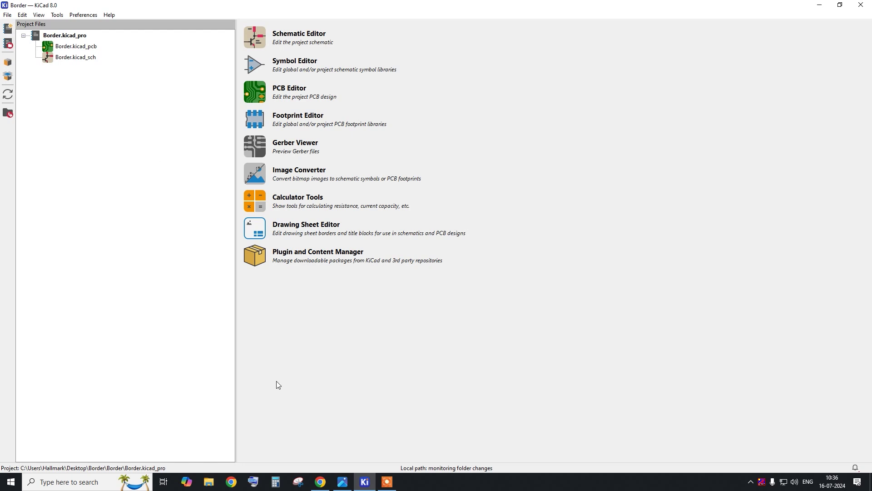
# Step: Switch to Chrome and look through the ABS Enclosure 80 x 82 x 85 mm product photos on the shop page
pyautogui.click(320, 481)
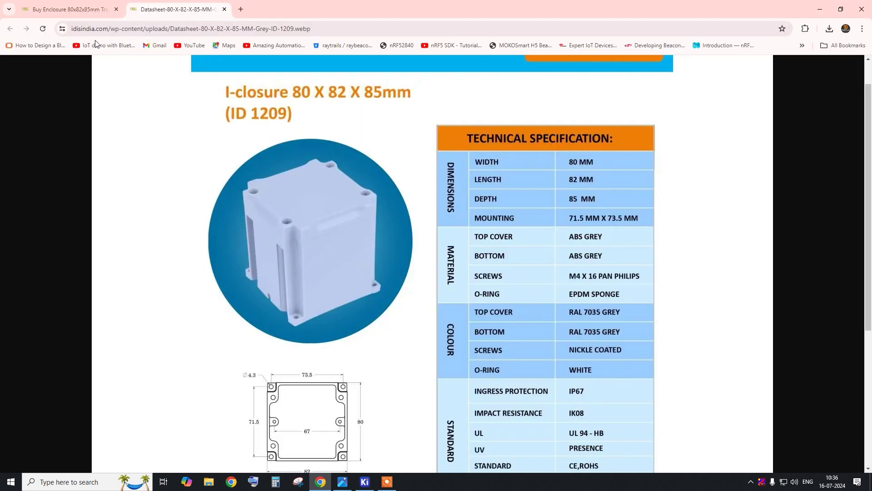
pyautogui.click(70, 8)
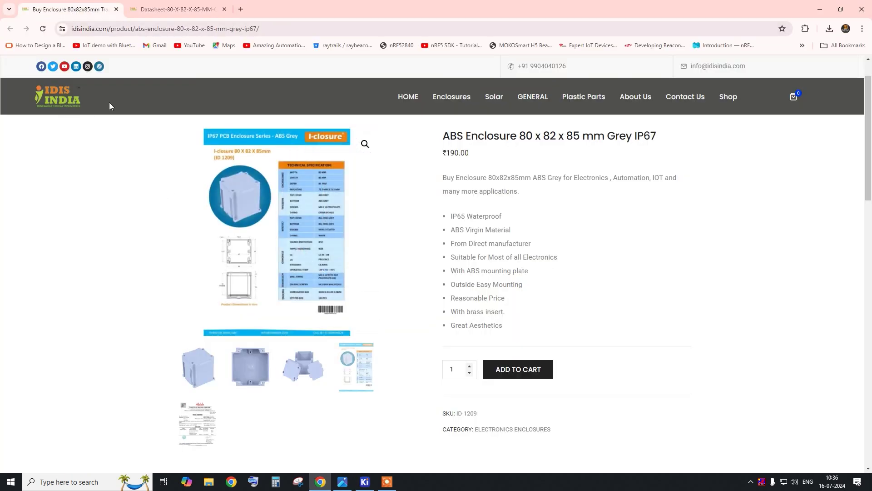
pyautogui.click(197, 372)
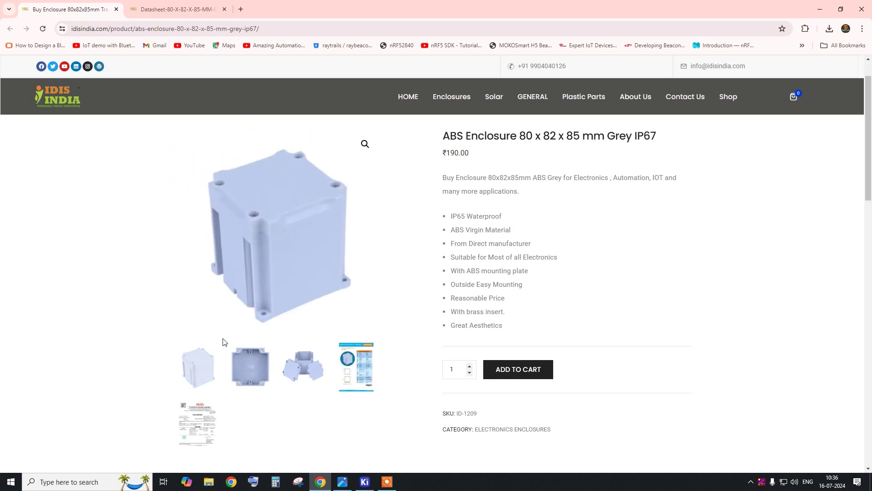
pyautogui.click(240, 370)
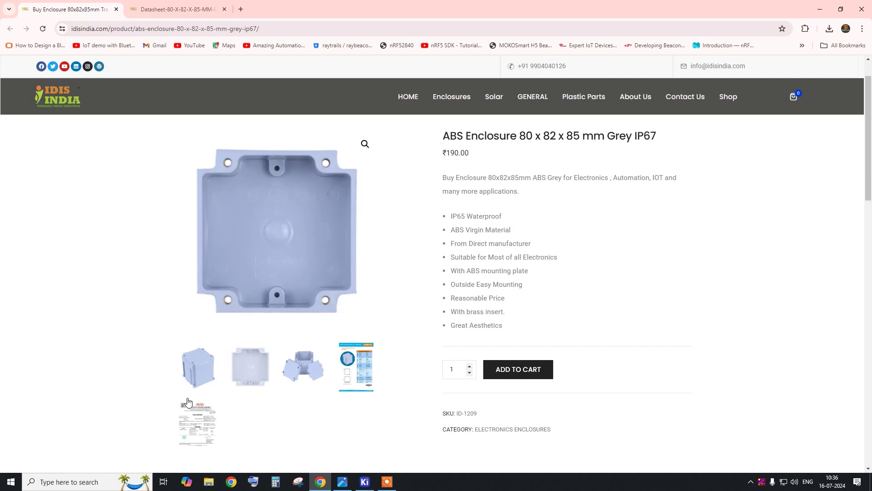
pyautogui.click(296, 380)
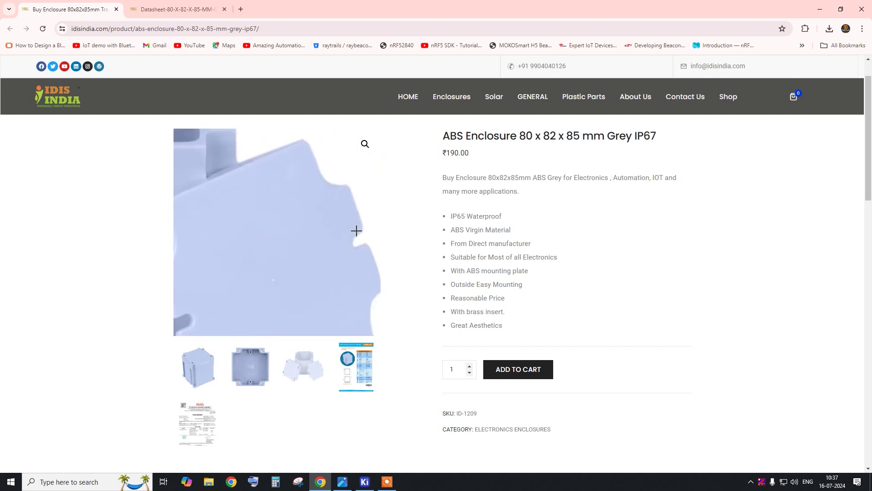
# Step: Open the product photo of the enclosure's interior in a new browser tab and view it full size
pyautogui.click(263, 366)
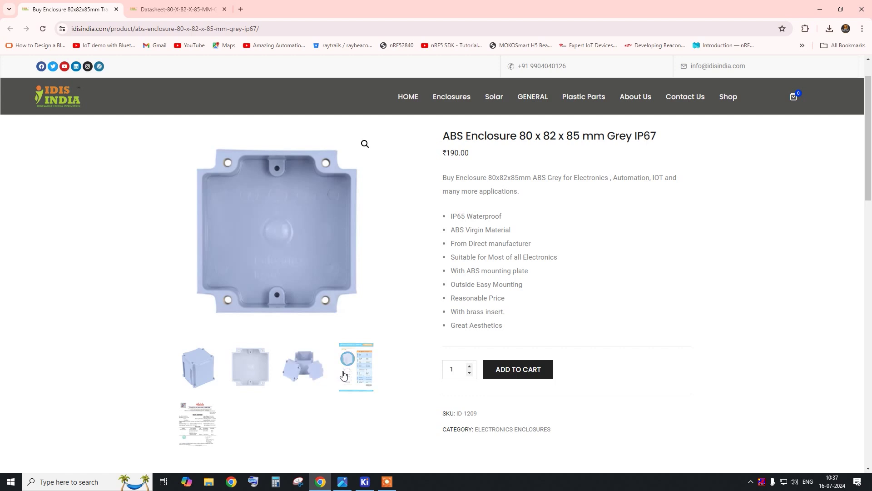
pyautogui.rightClick(286, 247)
pyautogui.click(297, 251)
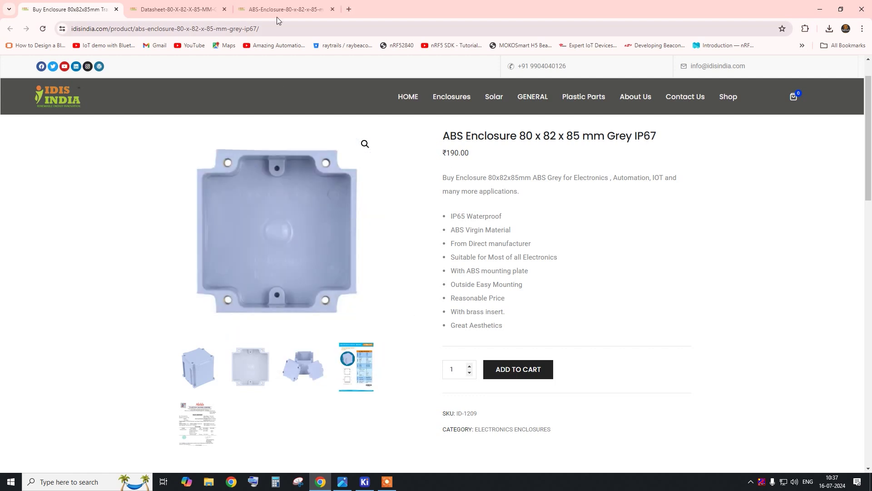
pyautogui.click(277, 13)
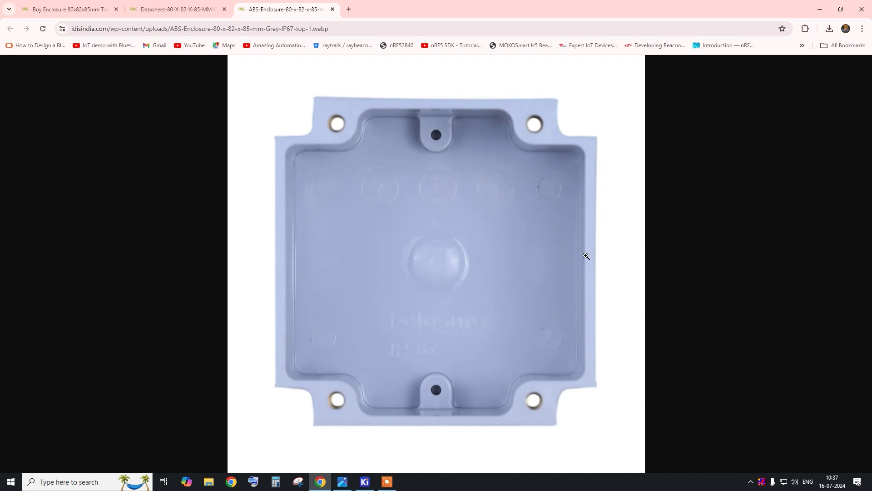
# Step: Examine the enclosure dimensions in the datasheet and the dimensioned drawing in the Photos app, and return to KiCad
pyautogui.click(157, 9)
pyautogui.scroll(-1, 336, 159)
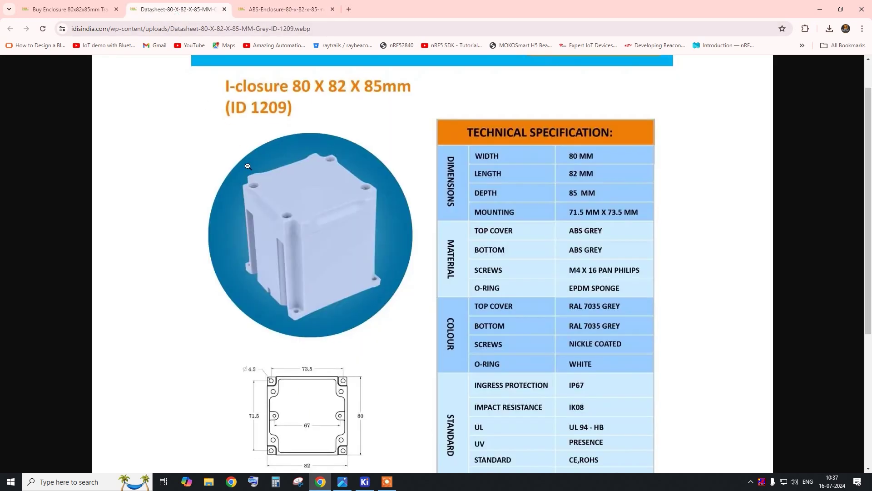
pyautogui.scroll(2, 335, 156)
pyautogui.scroll(-4, 347, 212)
pyautogui.scroll(-1, 347, 212)
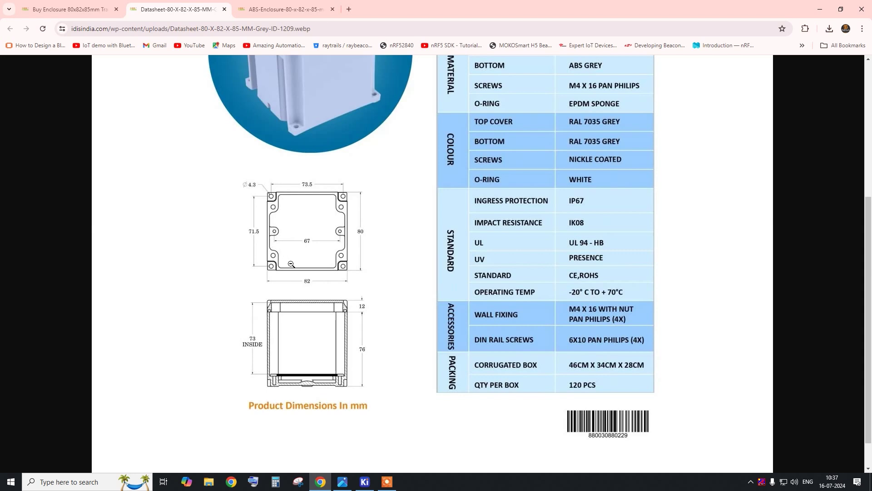
pyautogui.click(344, 479)
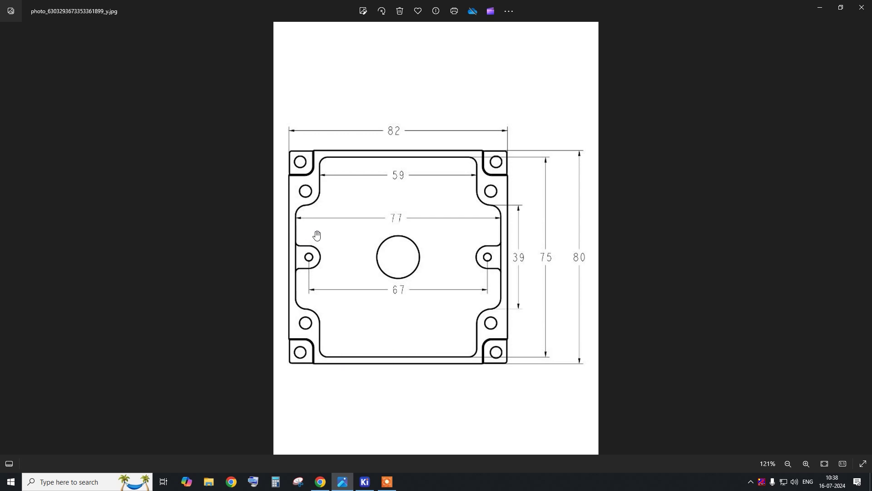
pyautogui.click(366, 480)
pyautogui.click(8, 14)
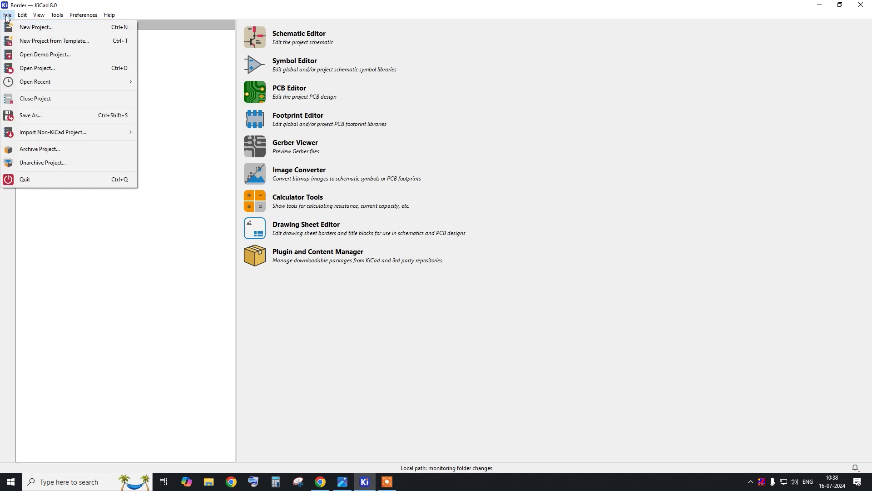
pyautogui.click(44, 28)
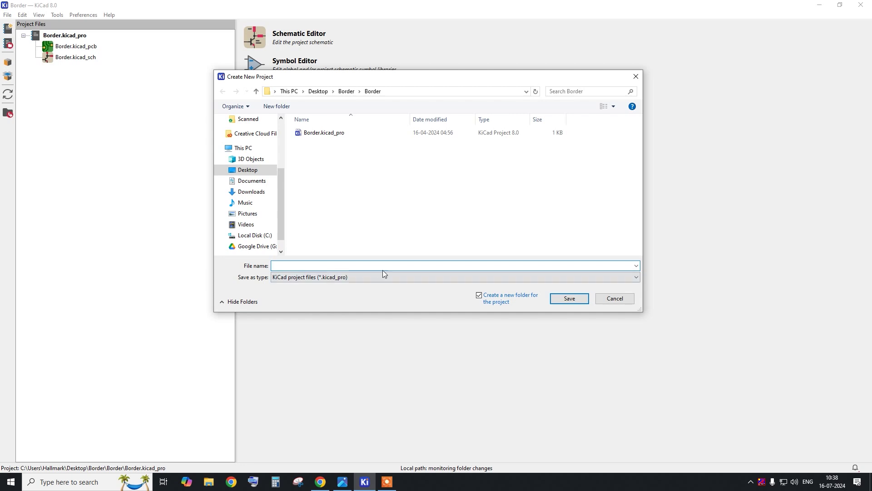
pyautogui.click(599, 300)
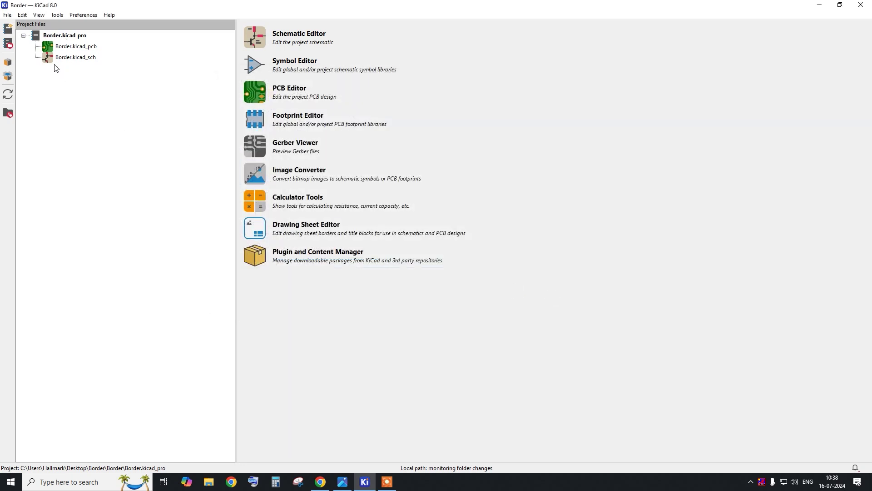
# Step: Open the Border project's board file, Border.kicad_pcb, in the PCB Editor
pyautogui.click(84, 50)
pyautogui.doubleClick(64, 51)
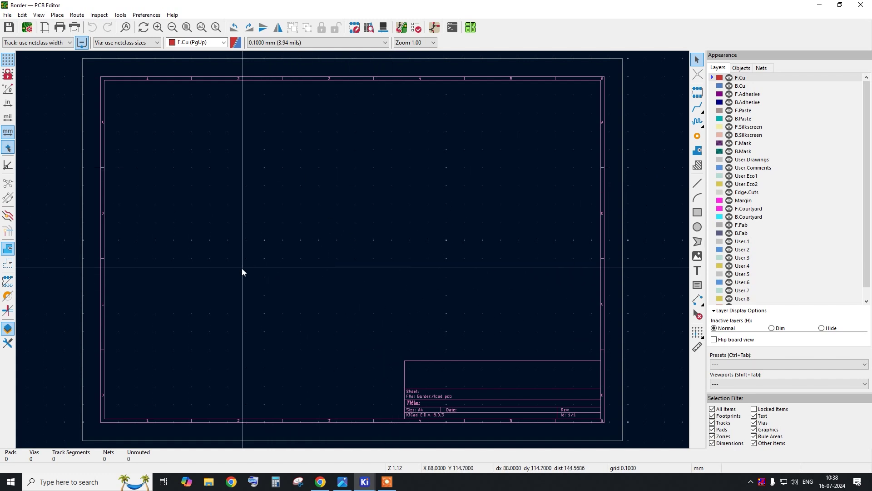
# Step: Examine the empty board sheet and the cursor coordinates around its upper-left corner
pyautogui.moveTo(234, 200); pyautogui.dragTo(467, 276)
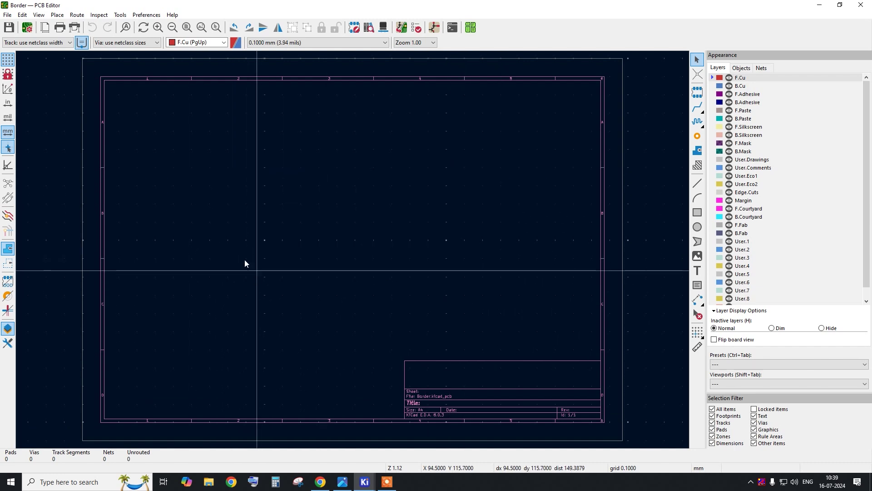
pyautogui.scroll(-3, 268, 265)
pyautogui.scroll(10, 236, 192)
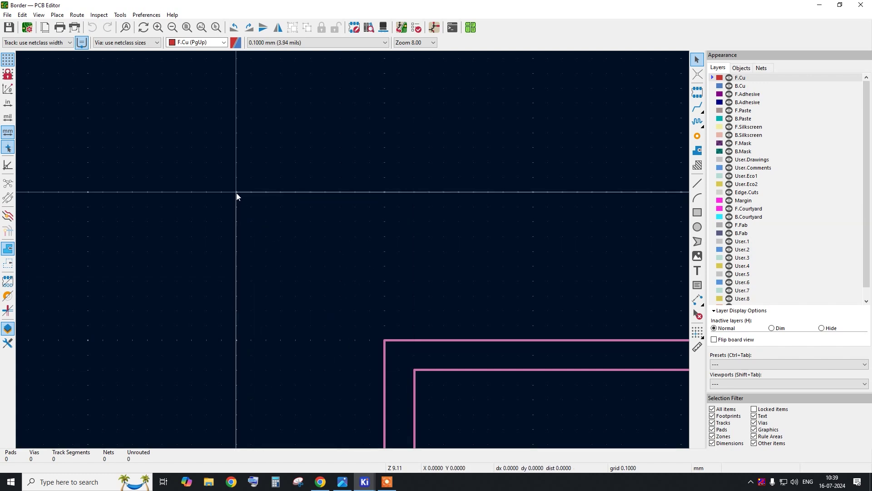
pyautogui.scroll(-3, 263, 268)
pyautogui.scroll(3, 250, 222)
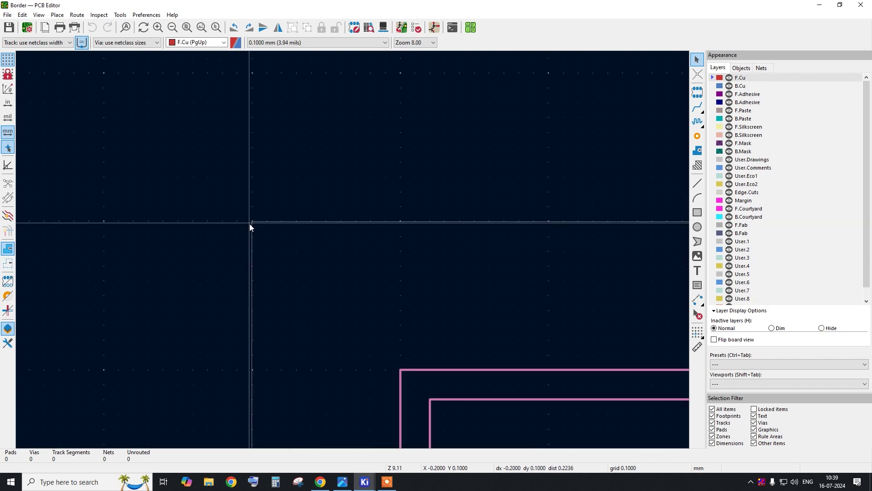
pyautogui.scroll(-10, 308, 278)
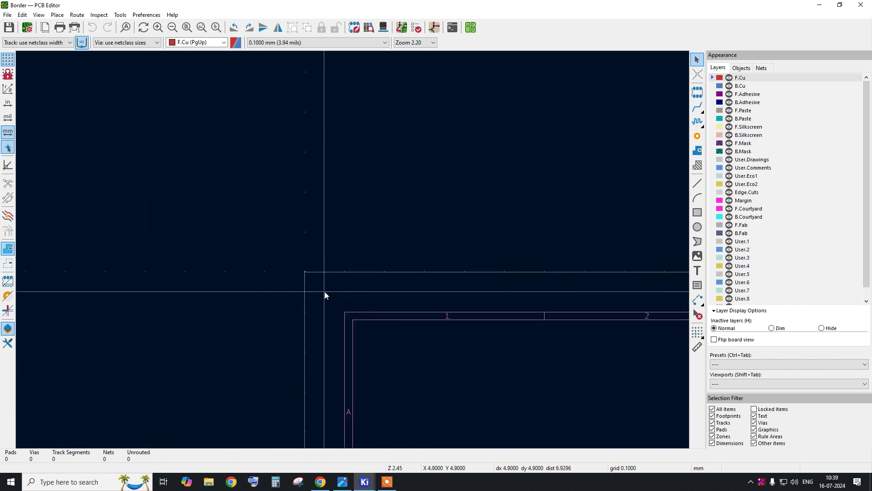
pyautogui.scroll(-1, 285, 253)
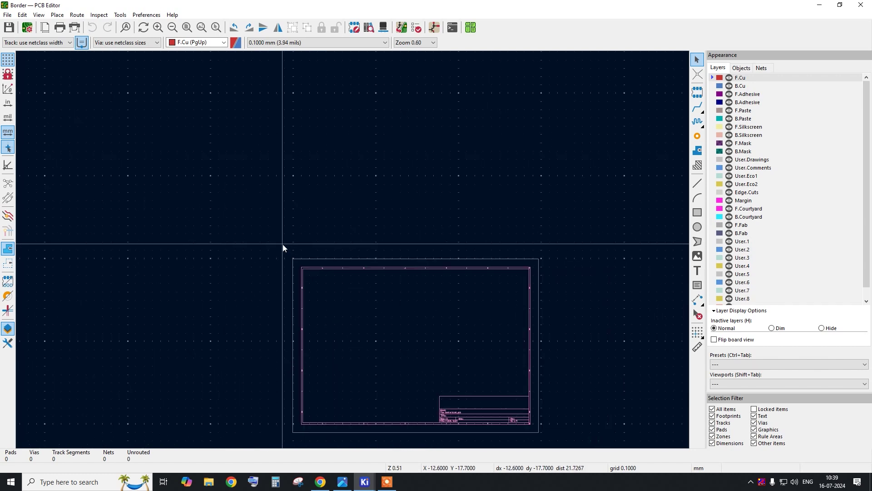
pyautogui.scroll(5, 279, 286)
pyautogui.scroll(-1, 295, 274)
pyautogui.scroll(-4, 317, 273)
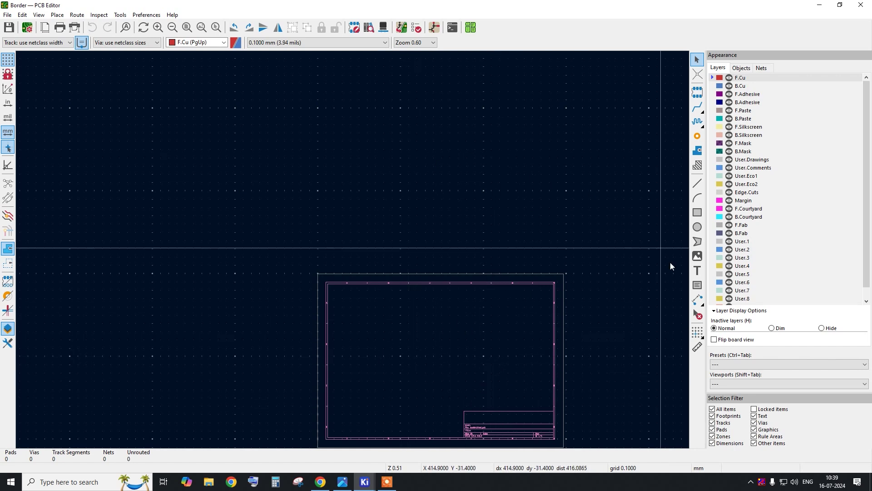
pyautogui.scroll(4, 310, 287)
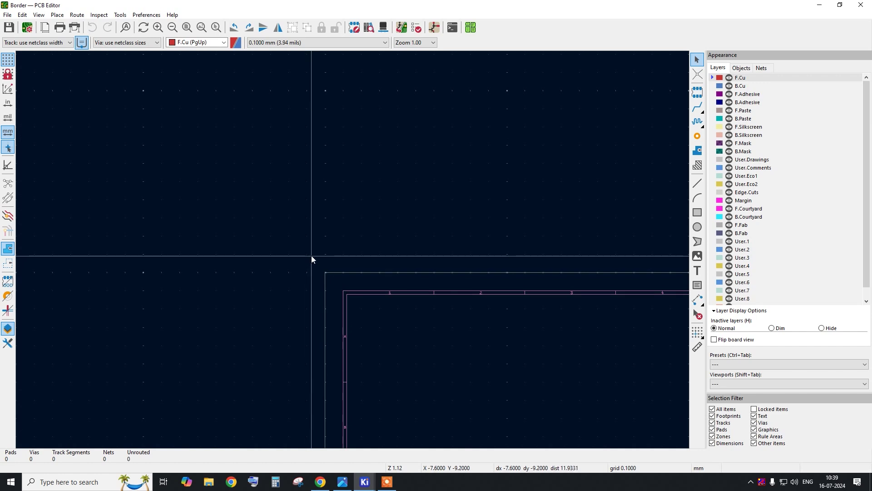
pyautogui.moveTo(214, 206); pyautogui.dragTo(462, 375)
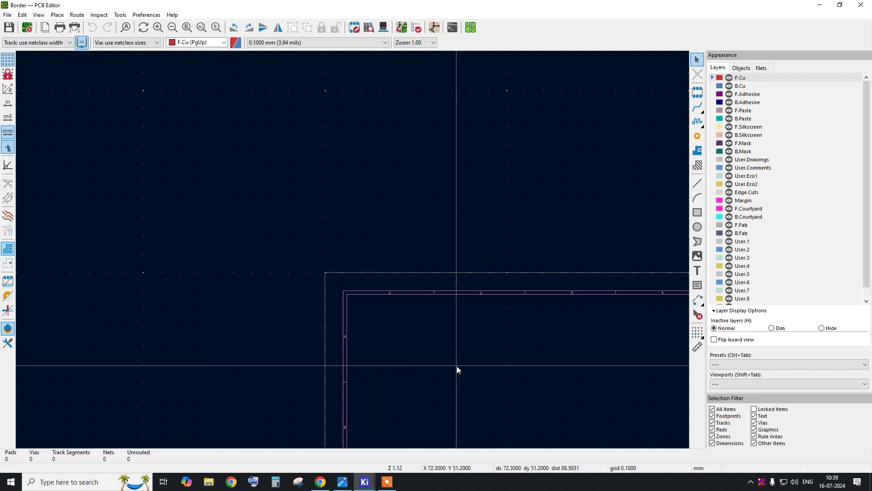
pyautogui.scroll(-3, 446, 363)
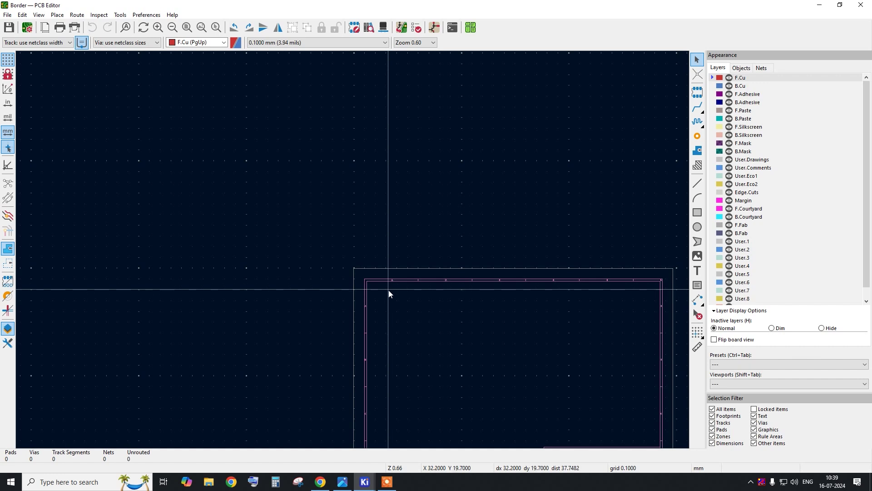
pyautogui.scroll(3, 365, 282)
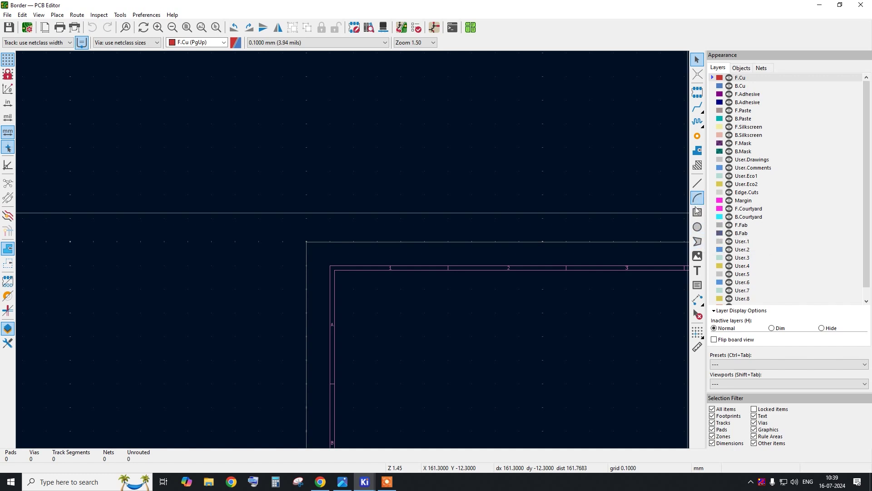
pyautogui.click(697, 241)
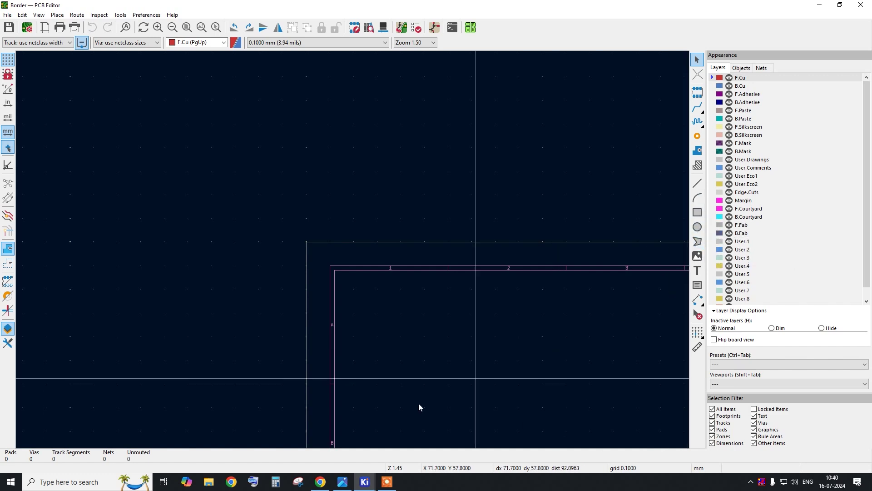
# Step: Switch to the dimensioned drawing photo and compare it with the enclosure's datasheet, interior photo and product photos in Chrome
pyautogui.click(342, 481)
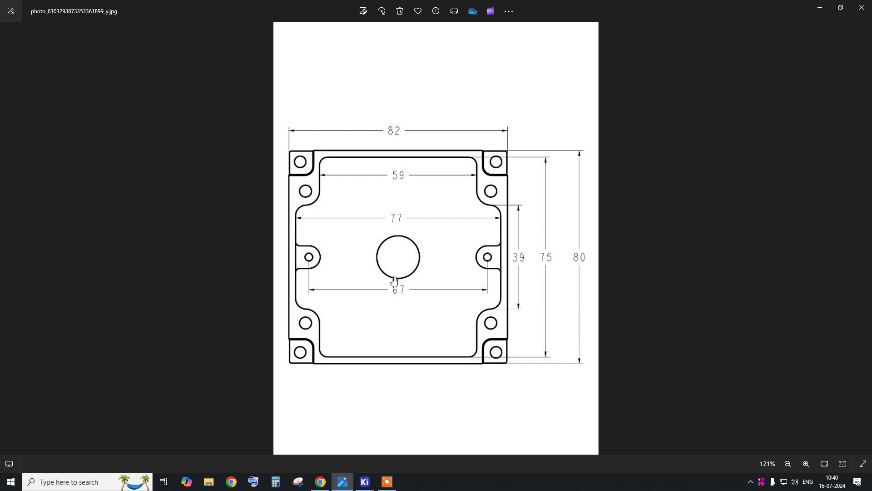
pyautogui.click(320, 483)
pyautogui.scroll(3, 333, 293)
pyautogui.scroll(-3, 333, 291)
pyautogui.scroll(2, 333, 291)
pyautogui.click(278, 4)
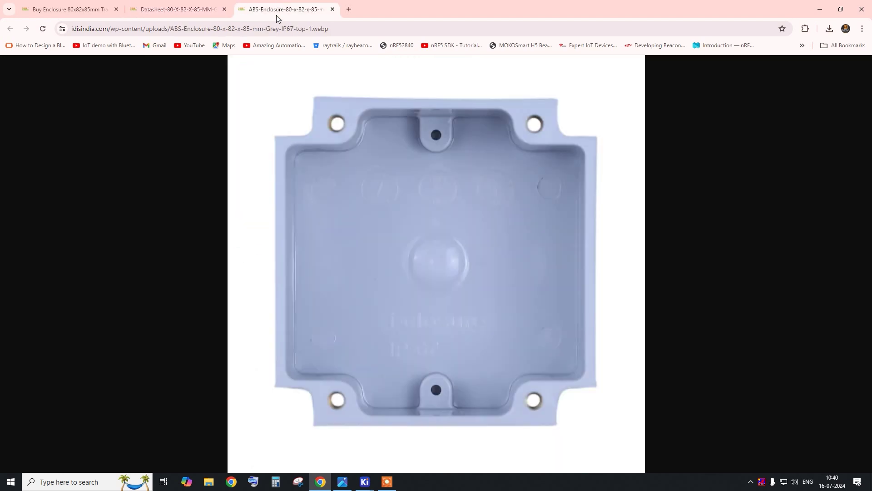
pyautogui.click(167, 6)
pyautogui.scroll(3, 247, 170)
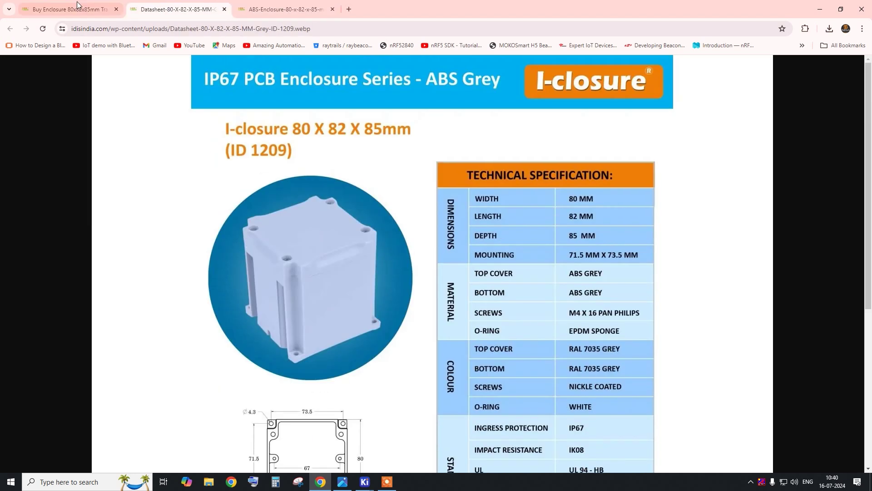
pyautogui.hotkey('ctrl', 'shift', 'Tab')
pyautogui.click(305, 377)
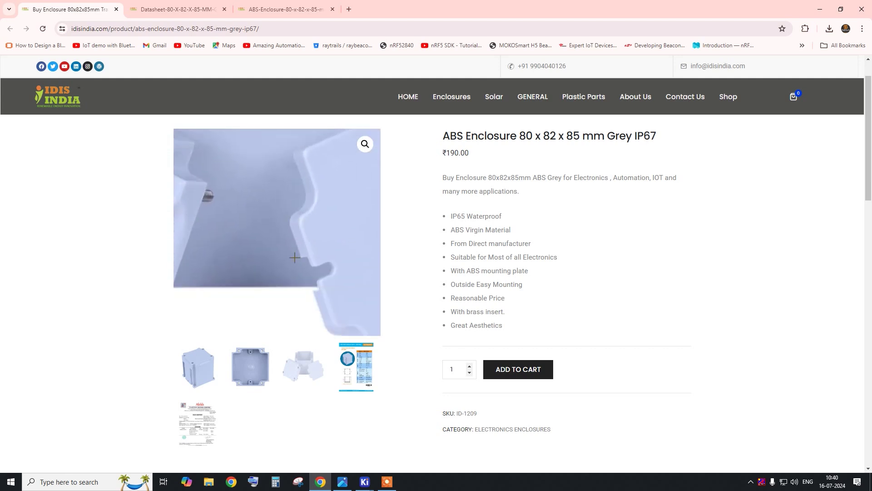
# Step: Examine the top-view dimensions in the datasheet and the inner outline dimensions in the dimensioned drawing photo
pyautogui.click(195, 17)
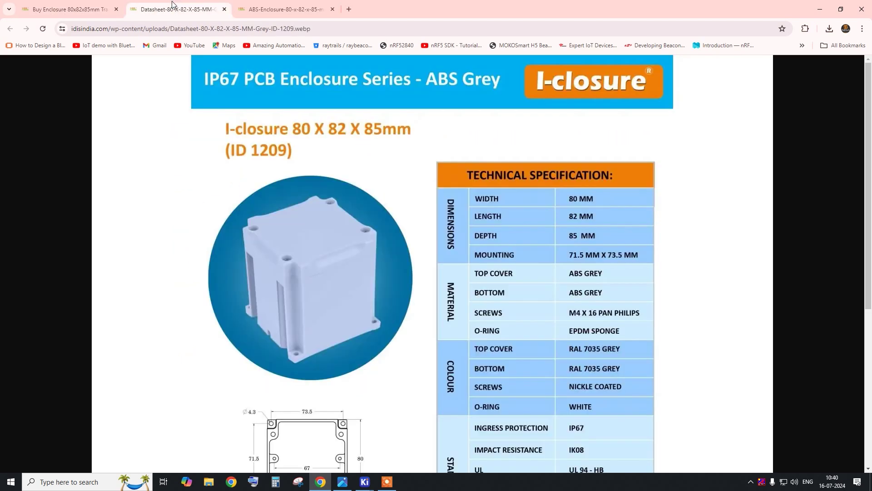
pyautogui.click(288, 171)
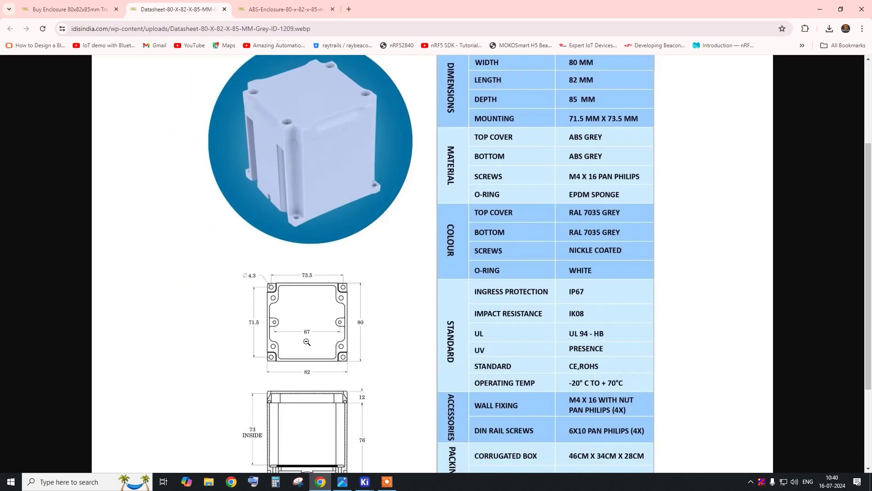
pyautogui.click(307, 342)
pyautogui.click(365, 324)
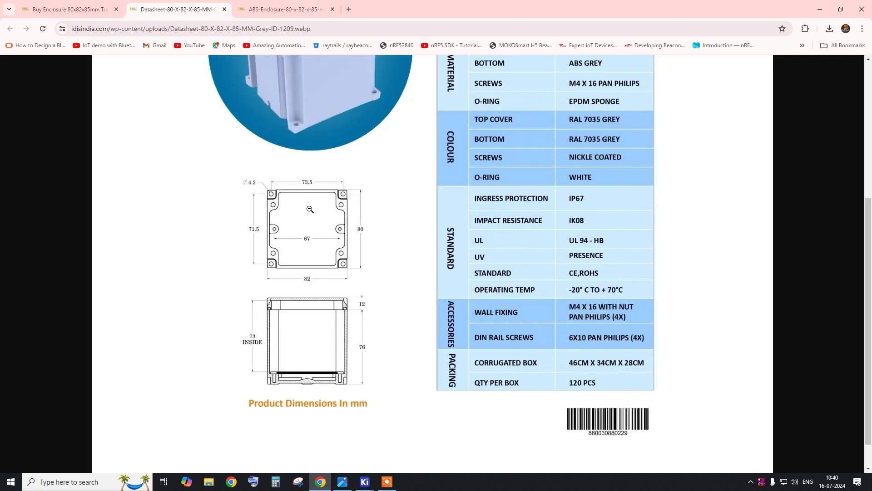
pyautogui.click(343, 482)
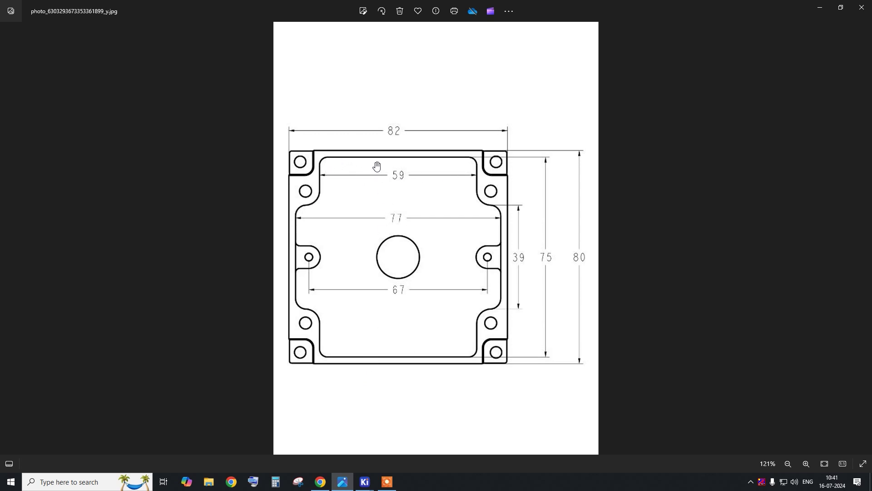
pyautogui.moveTo(378, 166); pyautogui.dragTo(407, 182)
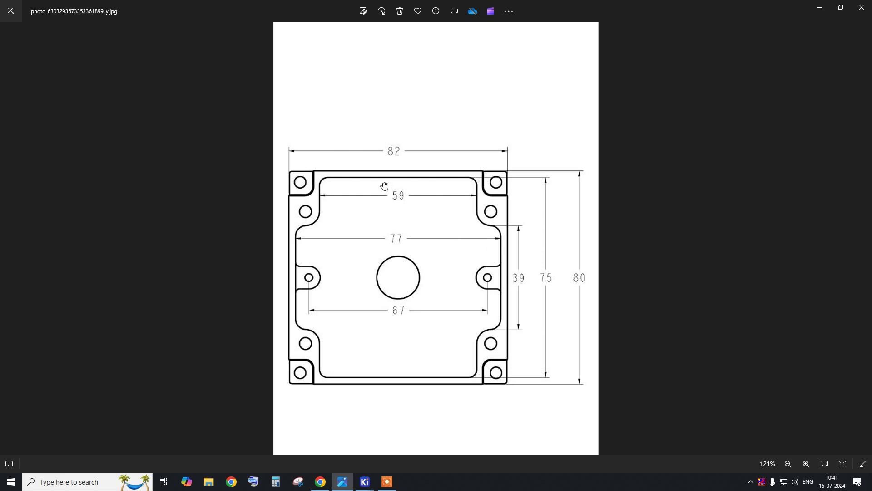
# Step: Review the enclosure's inner dimensions in the drawing photo and switch to the Border board in the PCB Editor
pyautogui.moveTo(384, 187); pyautogui.dragTo(395, 196)
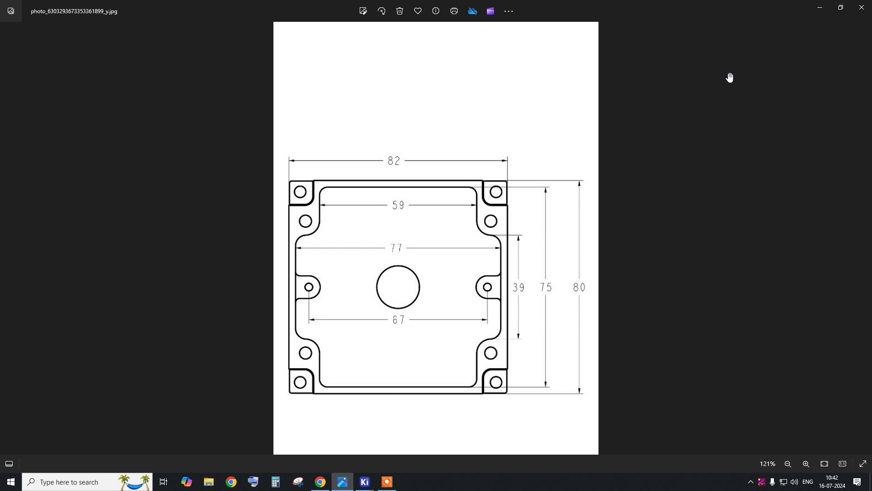
pyautogui.click(820, 7)
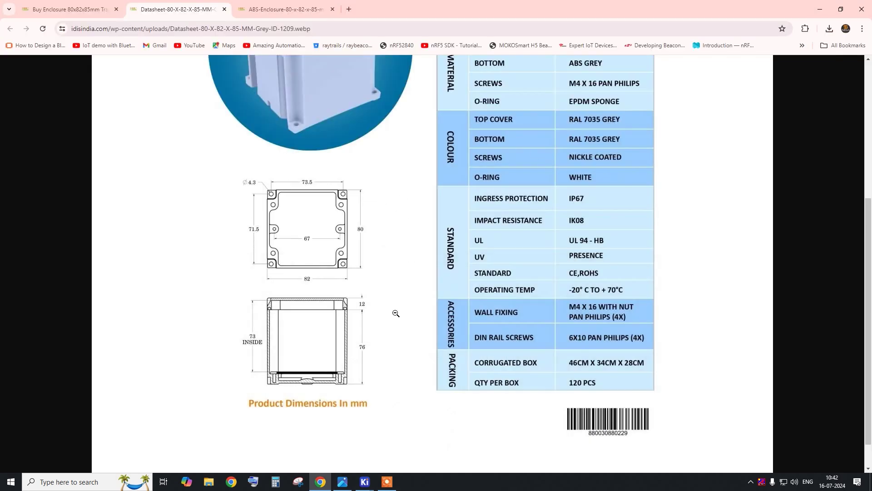
pyautogui.moveTo(365, 482)
pyautogui.click(399, 456)
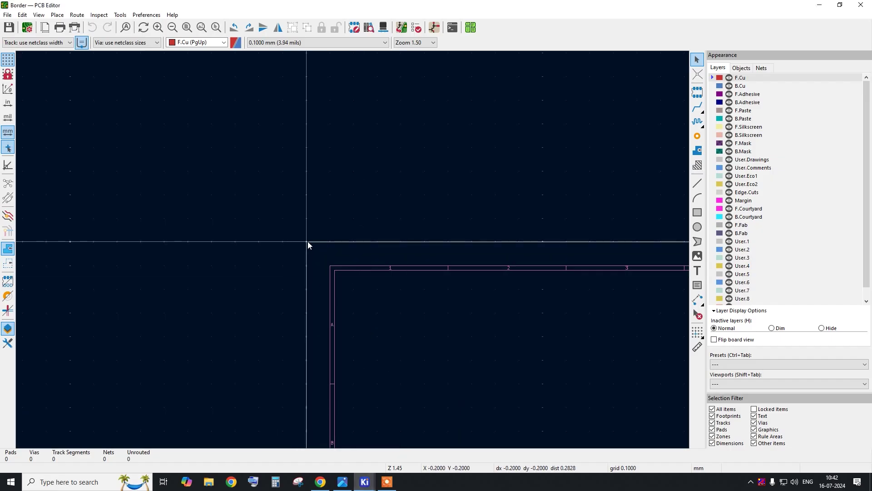
# Step: Draw a rectangle about 43 mm wide and 45 mm high around the sheet's upper-left corner on the F.Cu layer
pyautogui.click(697, 212)
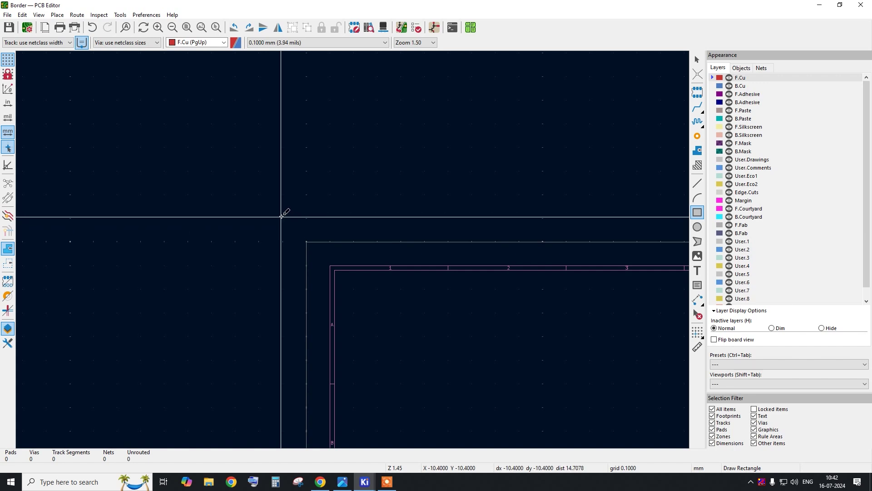
pyautogui.click(258, 194)
pyautogui.click(360, 299)
pyautogui.rightClick(414, 260)
pyautogui.click(432, 277)
pyautogui.press('Escape')
pyautogui.scroll(2, 268, 216)
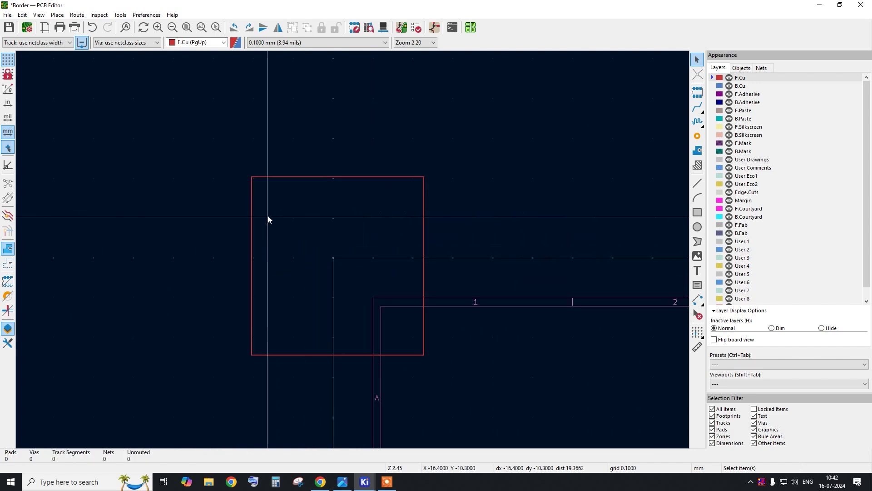
# Step: Change the rectangle's layer to Edge.Cuts in its properties
pyautogui.click(423, 279)
pyautogui.click(428, 291)
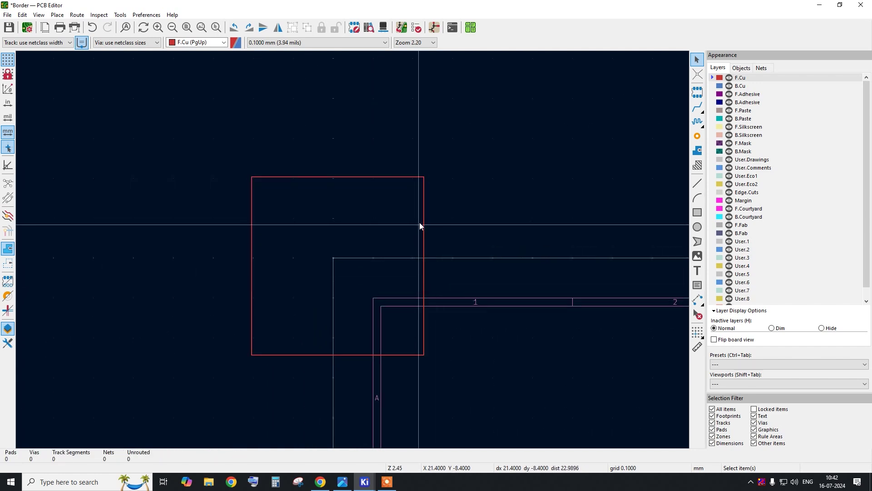
pyautogui.click(425, 244)
pyautogui.click(477, 193)
pyautogui.doubleClick(424, 223)
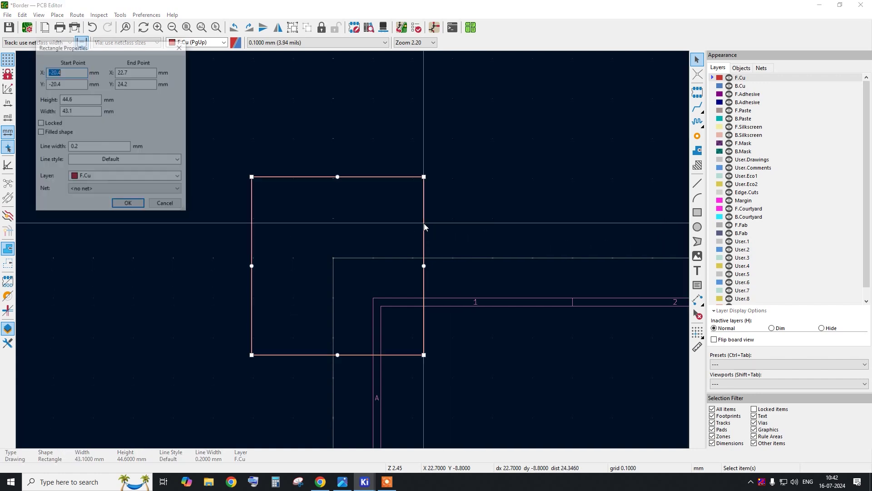
pyautogui.click(139, 176)
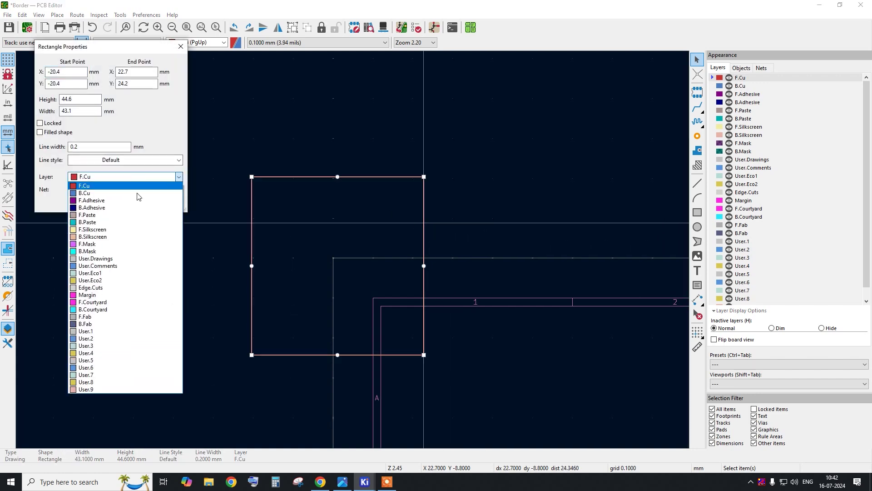
pyautogui.click(133, 288)
pyautogui.click(129, 204)
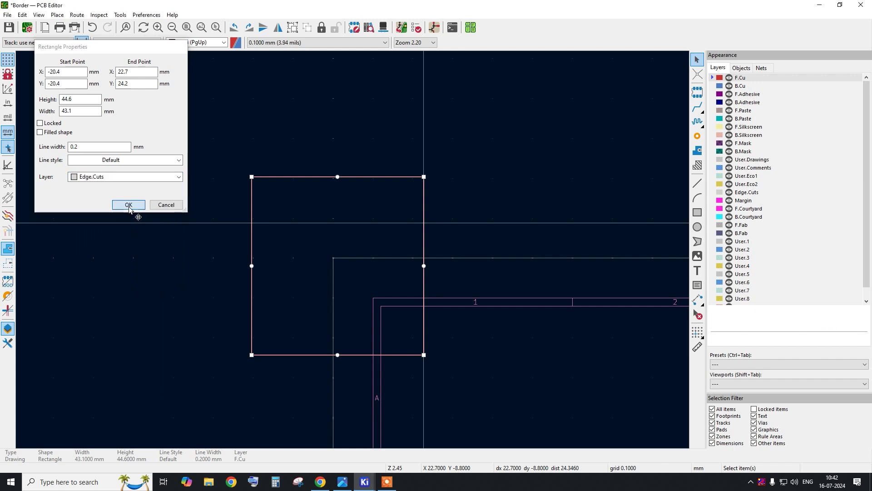
# Step: Examine the rectangle's coordinates, size and layer in its properties, leaving all settings as they are
pyautogui.doubleClick(316, 177)
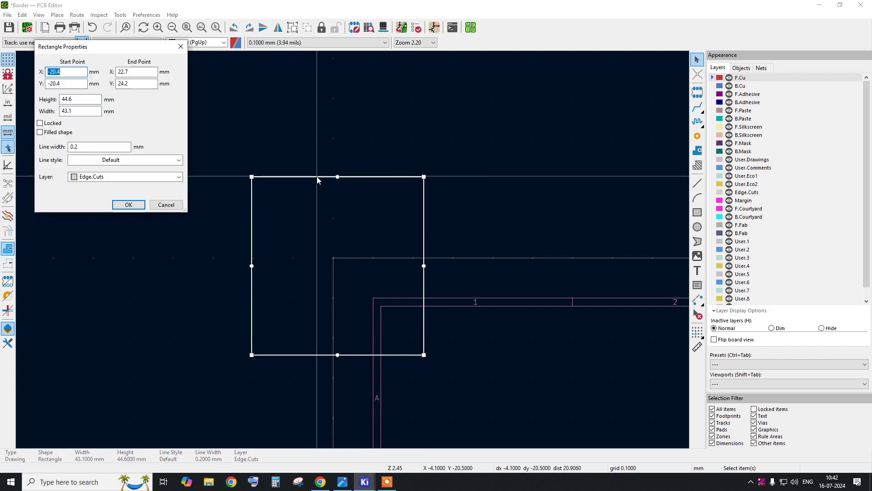
pyautogui.click(167, 204)
pyautogui.click(265, 224)
pyautogui.moveTo(201, 157); pyautogui.dragTo(480, 401)
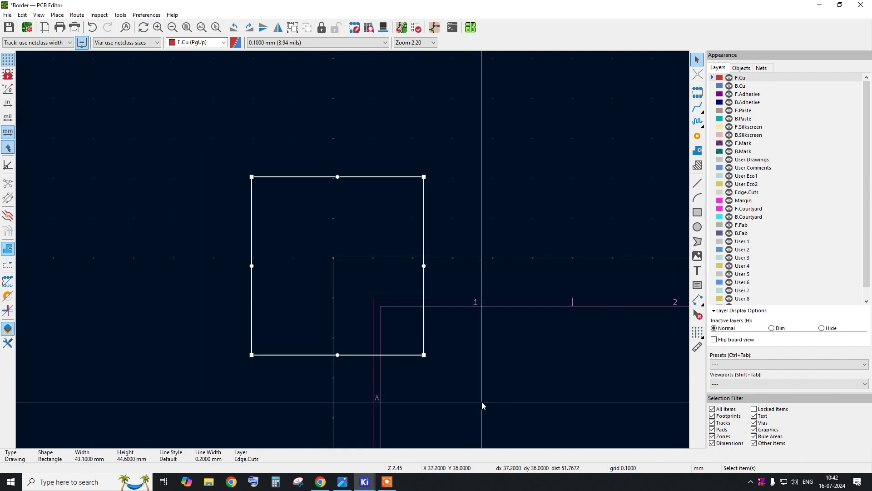
pyautogui.press('e')
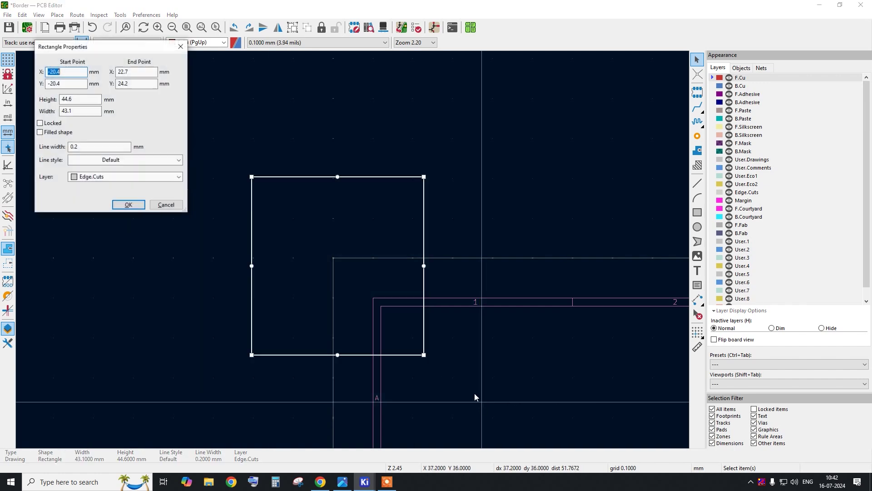
pyautogui.click(134, 183)
pyautogui.click(147, 145)
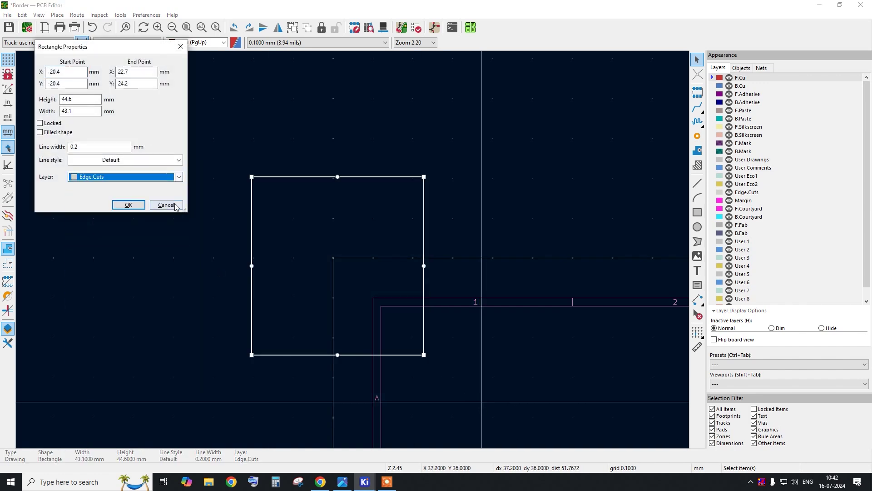
pyautogui.click(166, 205)
# Step: Inspect the board shape from a tilted angle in the 3D Viewer and return to the PCB Editor
pyautogui.moveTo(232, 160); pyautogui.dragTo(446, 391)
pyautogui.click(44, 15)
pyautogui.click(47, 16)
pyautogui.click(45, 15)
pyautogui.moveTo(57, 16)
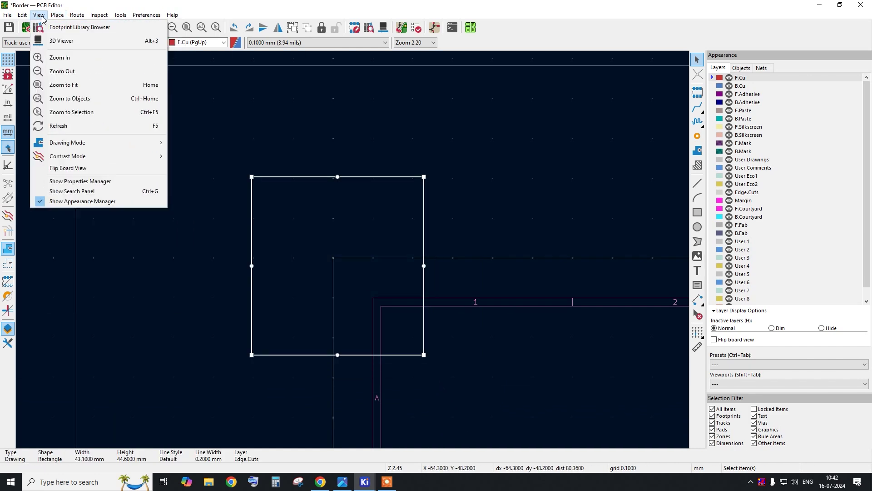
pyautogui.click(61, 40)
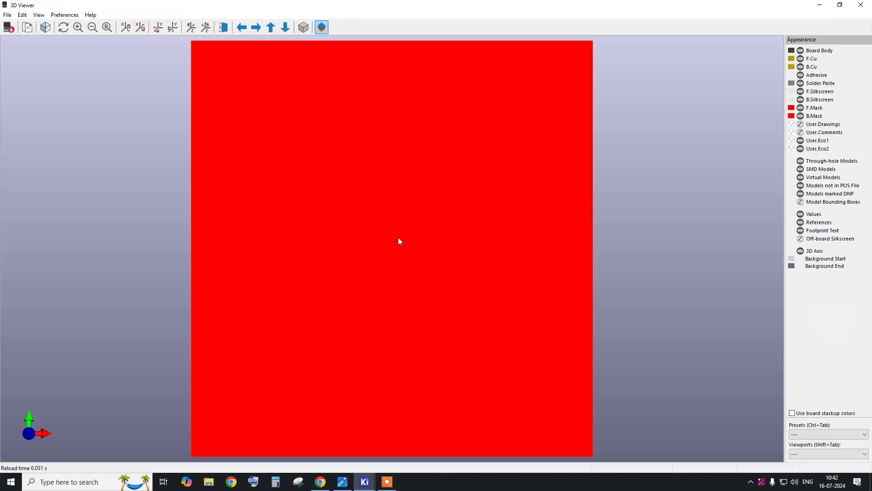
pyautogui.scroll(-3, 409, 255)
pyautogui.moveTo(424, 269); pyautogui.dragTo(509, 318)
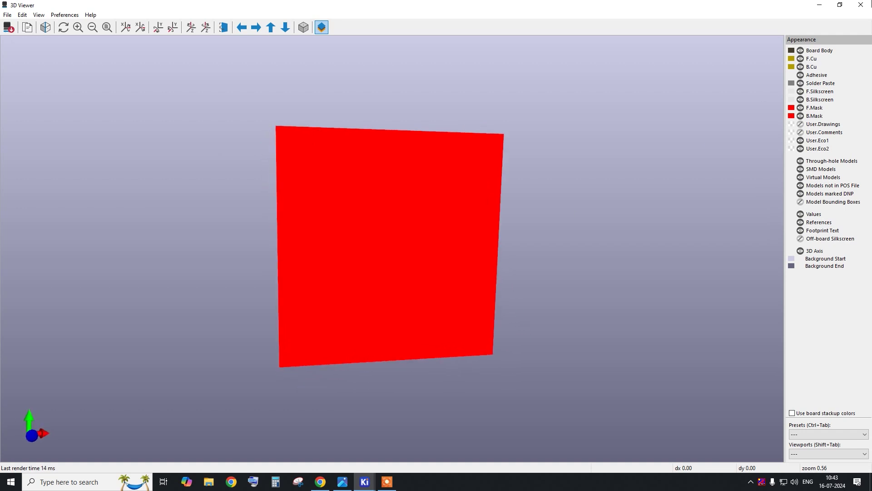
pyautogui.click(861, 5)
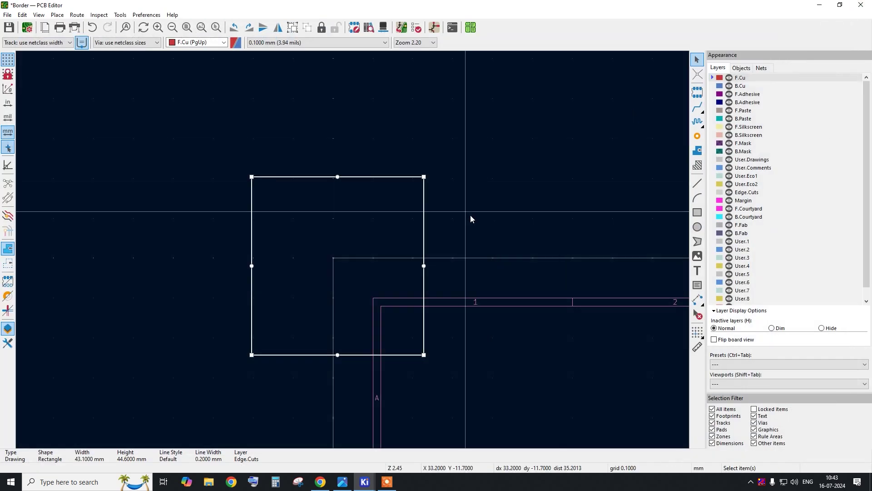
pyautogui.click(424, 229)
pyautogui.click(451, 237)
pyautogui.moveTo(209, 156); pyautogui.dragTo(450, 392)
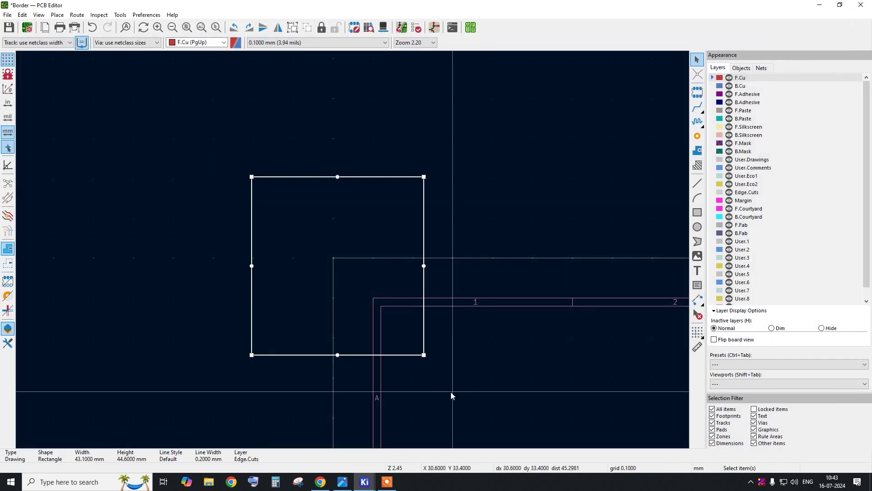
pyautogui.click(440, 331)
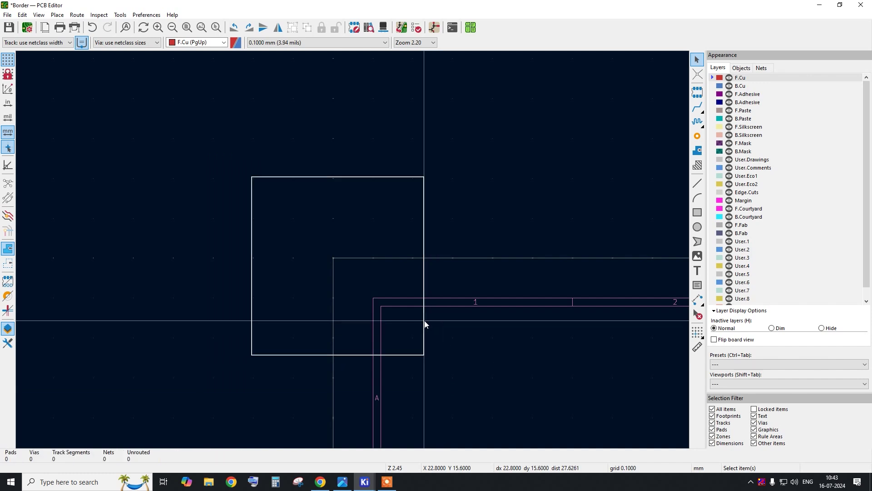
# Step: Set the rectangle's start X to -50 mm and its end X to 50 mm
pyautogui.click(425, 323)
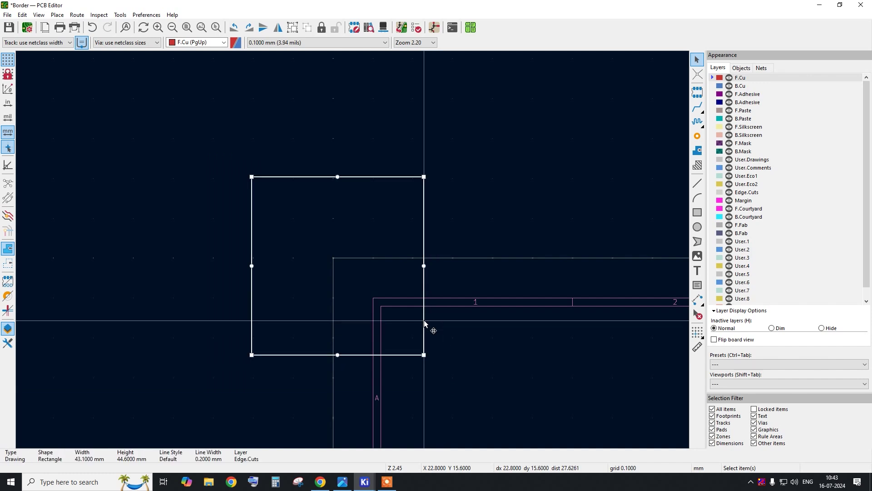
pyautogui.doubleClick(423, 320)
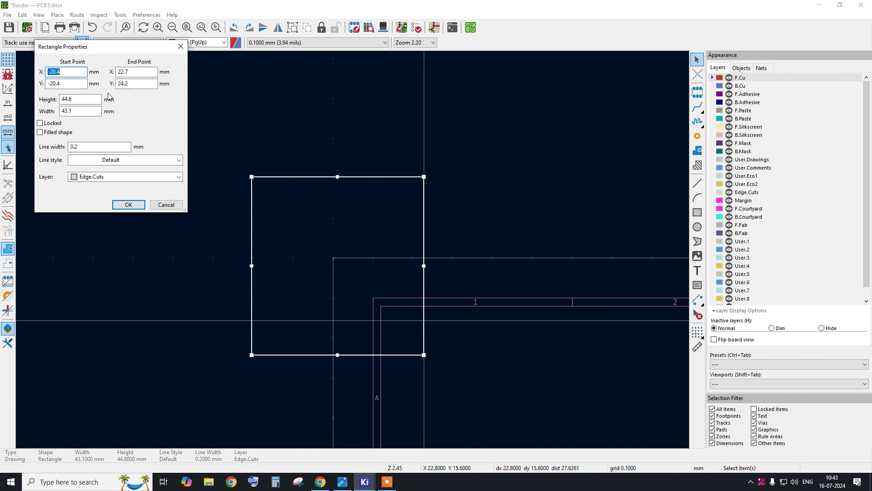
pyautogui.moveTo(87, 48); pyautogui.dragTo(80, 97)
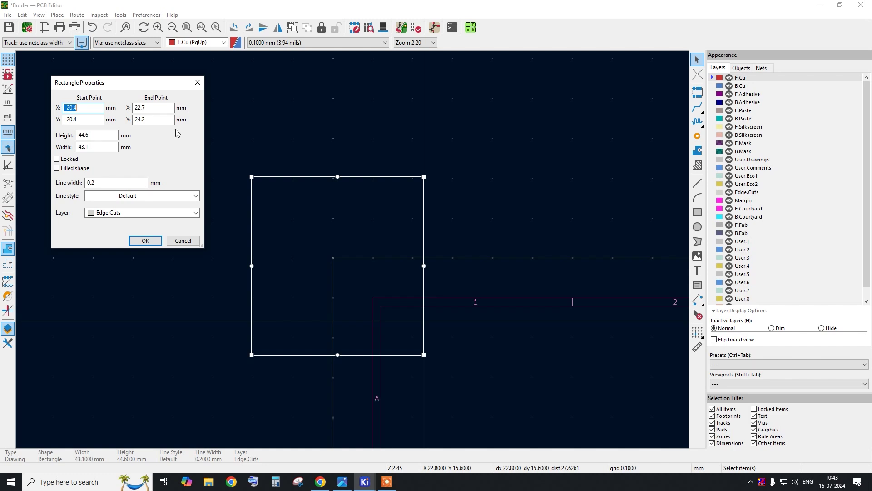
pyautogui.click(84, 109)
pyautogui.click(77, 119)
pyautogui.moveTo(64, 107); pyautogui.dragTo(67, 108)
pyautogui.click(66, 119)
pyautogui.click(92, 107)
pyautogui.write('-50')
pyautogui.press('Tab')
pyautogui.write('50')
pyautogui.click(71, 108)
# Step: Set the rectangle's start Y to -50 mm and its end Y to 50 mm, and apply the new coordinates
pyautogui.press('Tab')
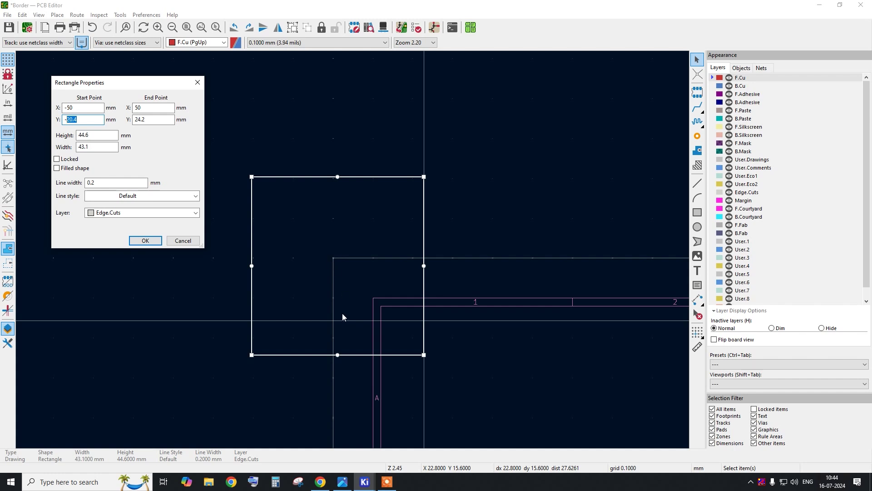
pyautogui.moveTo(77, 119); pyautogui.dragTo(67, 120)
pyautogui.write('-50')
pyautogui.moveTo(172, 119); pyautogui.dragTo(134, 120)
pyautogui.write('50')
pyautogui.click(145, 240)
pyautogui.click(253, 237)
# Step: Measure the rectangle's height along its right edge and its width along its upper edge
pyautogui.scroll(-4, 286, 234)
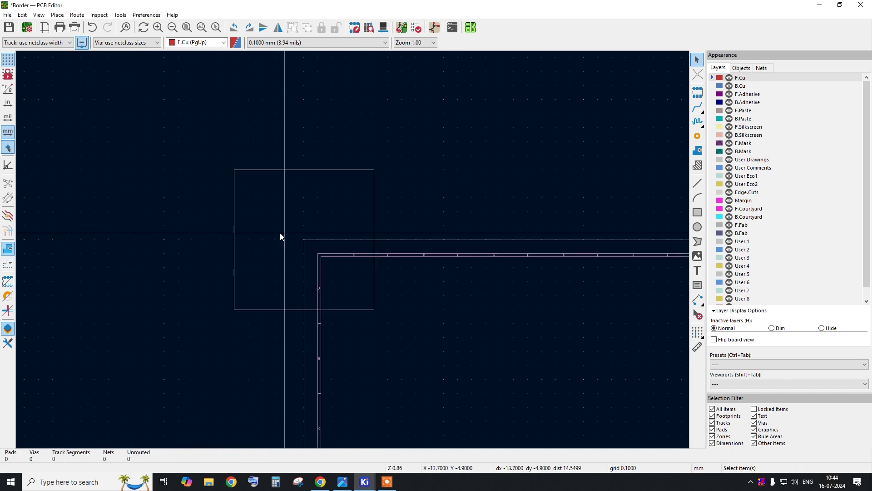
pyautogui.scroll(1, 295, 221)
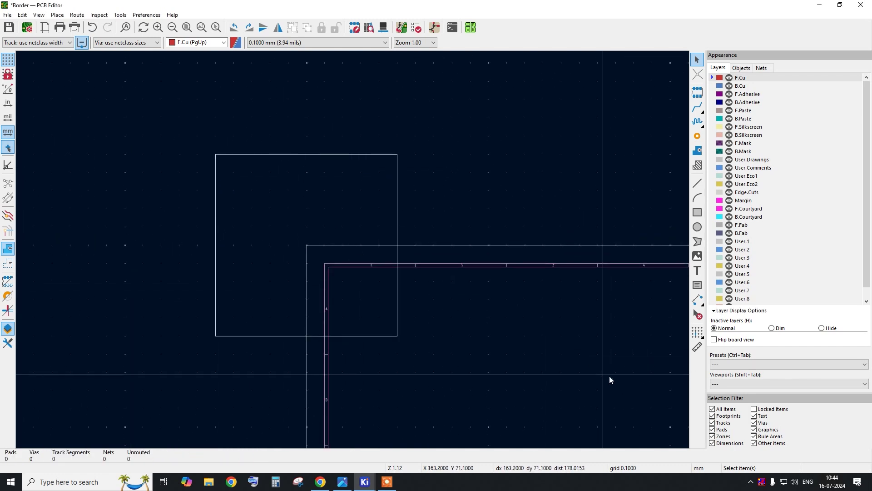
pyautogui.click(698, 347)
pyautogui.scroll(1, 399, 327)
pyautogui.click(399, 348)
pyautogui.click(399, 112)
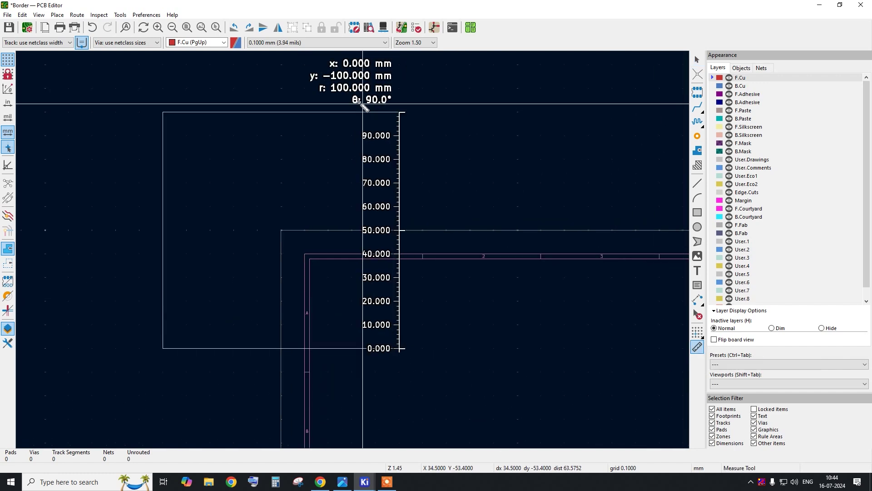
pyautogui.click(400, 112)
pyautogui.click(163, 113)
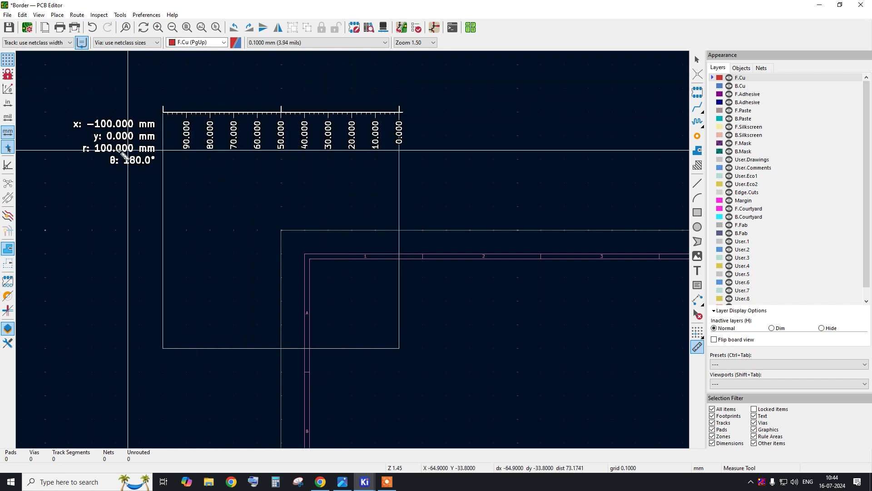
pyautogui.rightClick(184, 160)
pyautogui.click(203, 169)
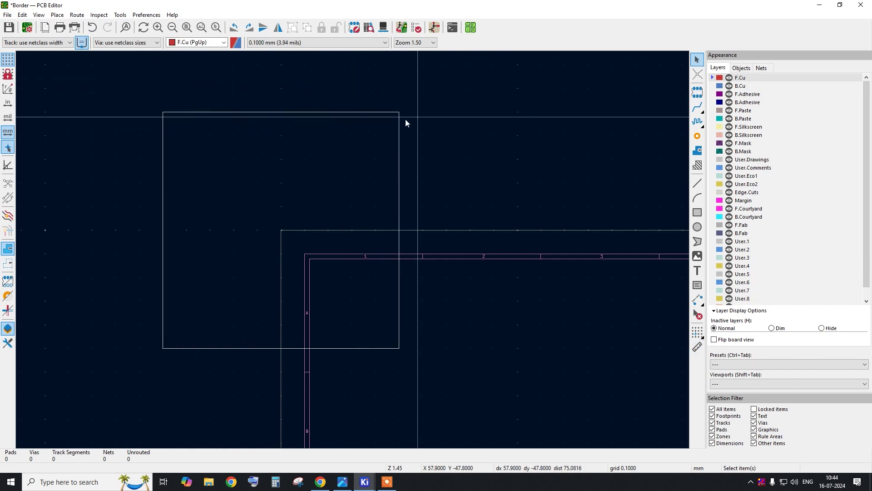
# Step: Check the rectangle's centring on the sheet's origin and delete the rectangle
pyautogui.click(375, 113)
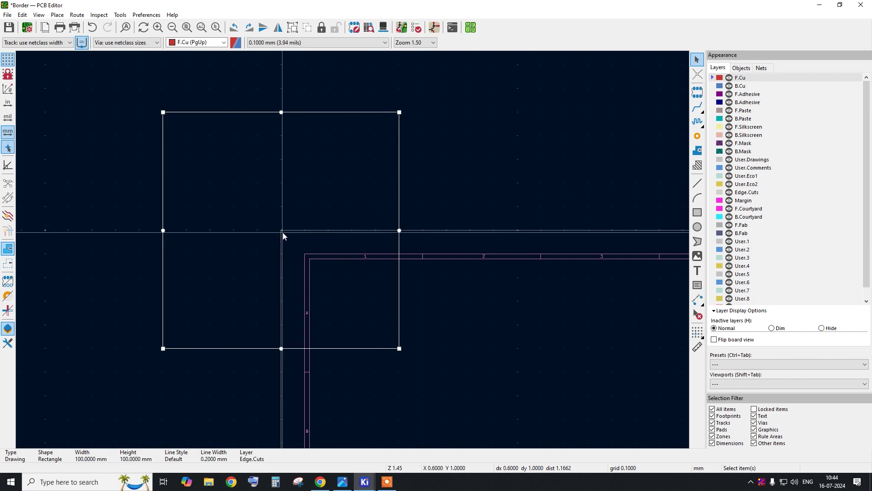
pyautogui.scroll(2, 283, 232)
pyautogui.moveTo(274, 225); pyautogui.dragTo(287, 237)
pyautogui.scroll(-4, 318, 243)
pyautogui.click(411, 237)
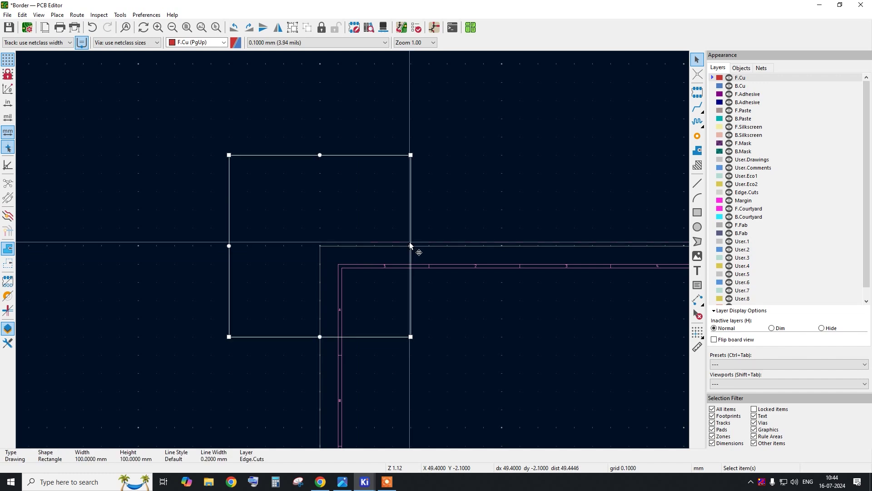
pyautogui.press('Delete')
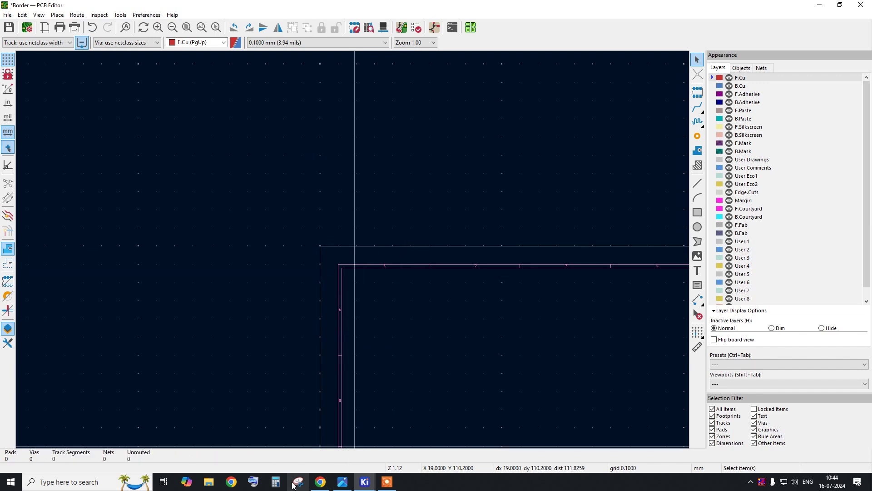
# Step: Look up the enclosure's inner outline dimensions in the drawing photo and return to the PCB Editor
pyautogui.moveTo(342, 481)
pyautogui.click(362, 407)
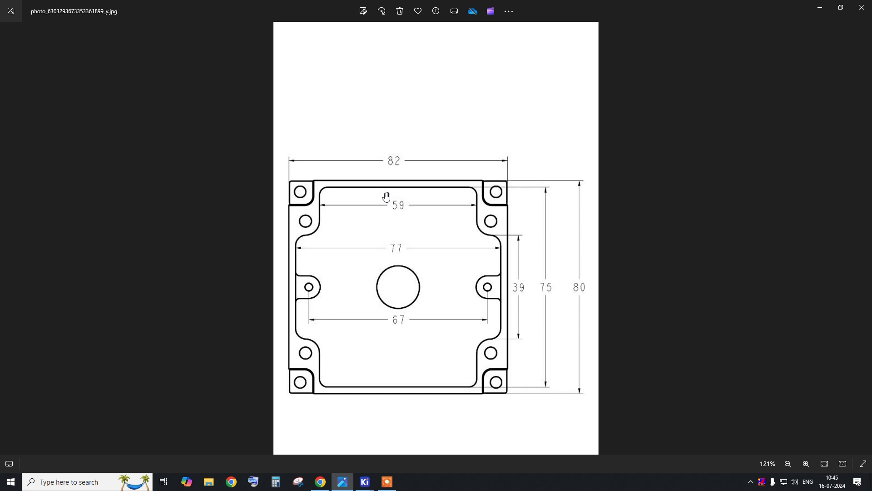
pyautogui.click(820, 7)
# Step: Draw a rectangle about 27.5 mm wide and 37 mm high around the sheet's upper-left corner
pyautogui.click(697, 212)
pyautogui.scroll(3, 342, 238)
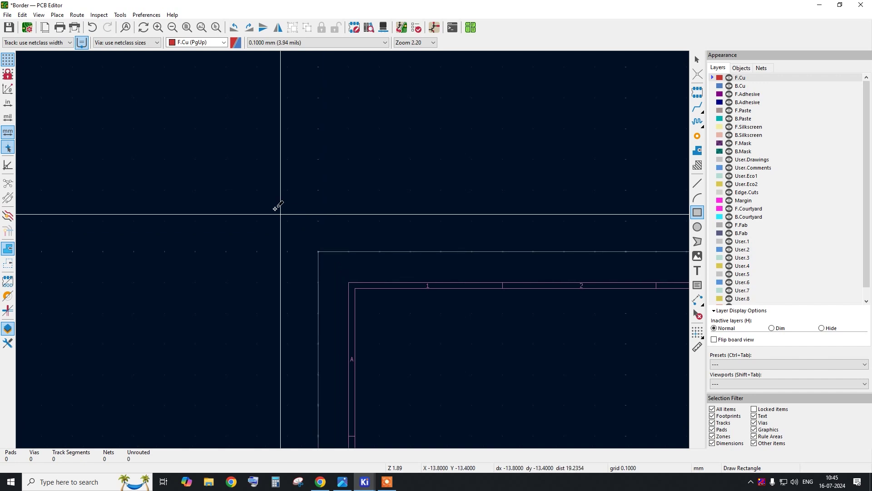
pyautogui.click(273, 200)
pyautogui.click(358, 314)
pyautogui.rightClick(412, 248)
pyautogui.click(439, 254)
# Step: Assign the newly drawn rectangle to the Edge.Cuts layer
pyautogui.press('e')
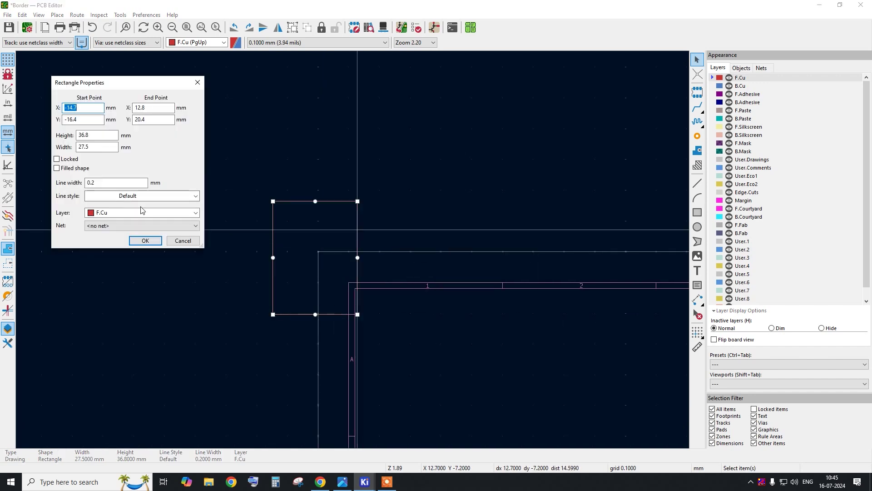
pyautogui.click(196, 213)
pyautogui.click(137, 324)
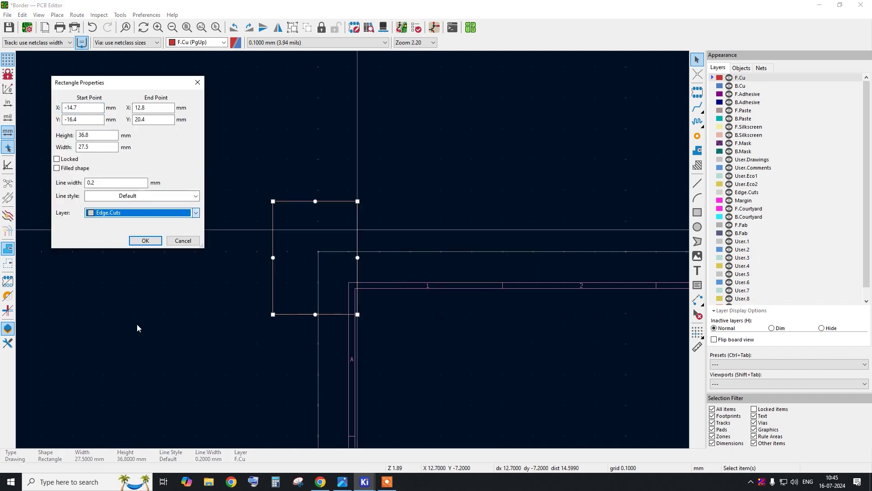
pyautogui.click(145, 240)
pyautogui.click(290, 240)
pyautogui.scroll(2, 272, 233)
# Step: Open the rectangle's properties, switch to the enclosure drawing photo and calculate half of the 59 mm inner width in Calculator
pyautogui.click(268, 236)
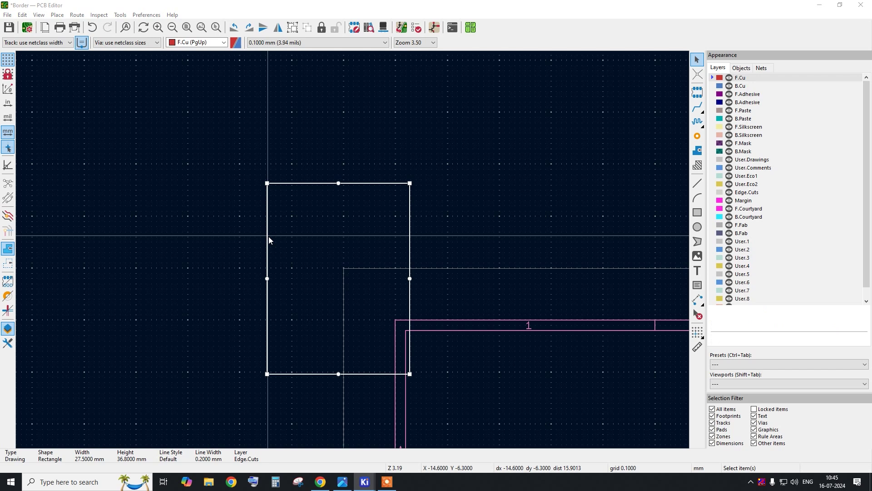
pyautogui.press('e')
pyautogui.click(343, 481)
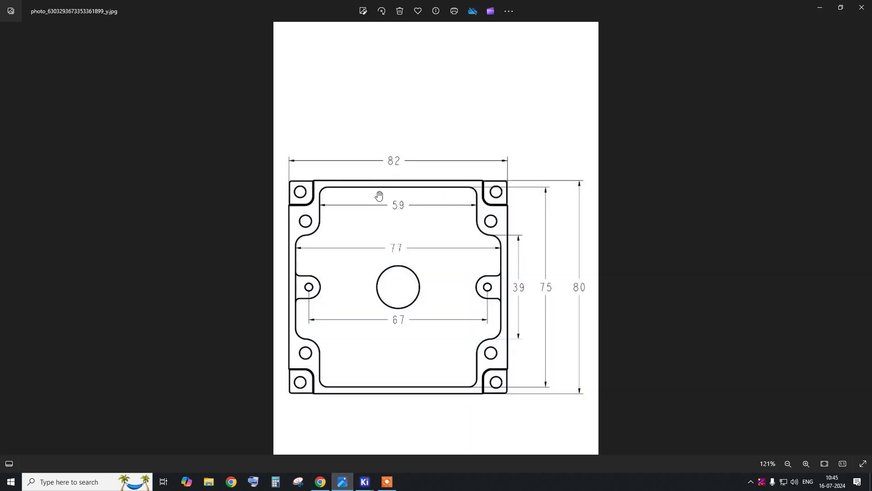
pyautogui.click(275, 481)
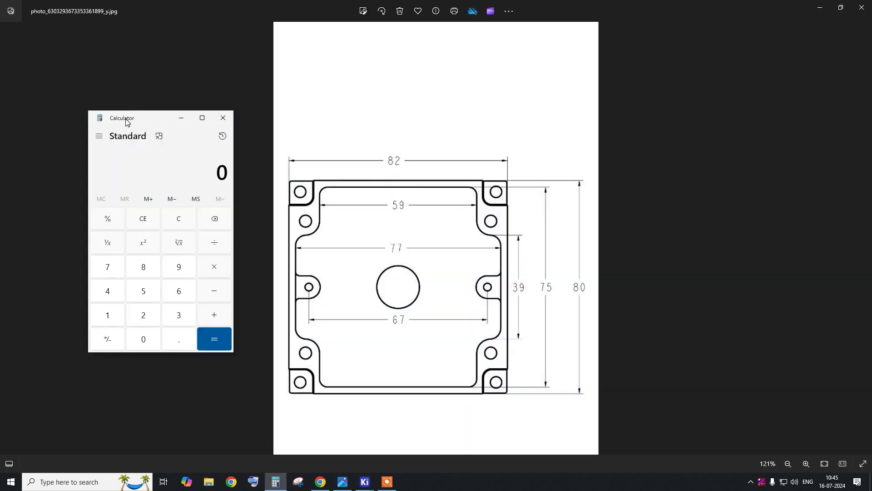
pyautogui.moveTo(127, 119); pyautogui.dragTo(127, 123)
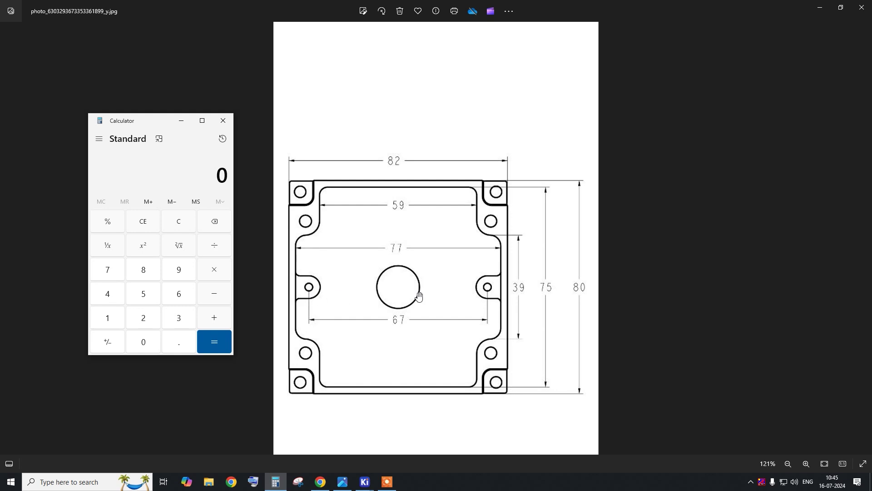
pyautogui.write('9/')
pyautogui.write('2')
pyautogui.press('Return')
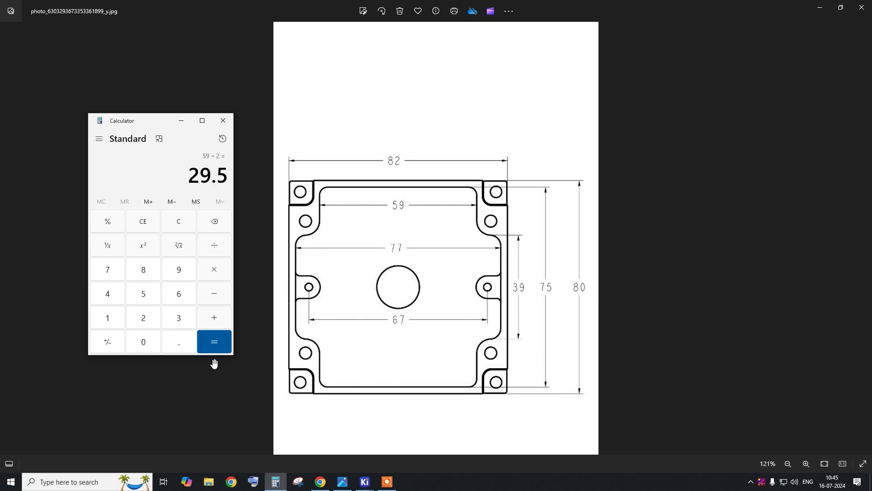
pyautogui.moveTo(308, 187); pyautogui.dragTo(344, 212)
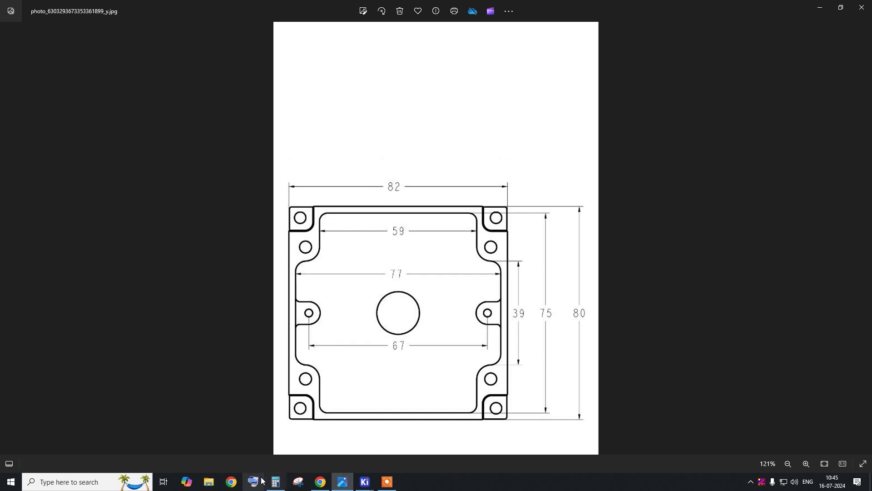
pyautogui.click(275, 482)
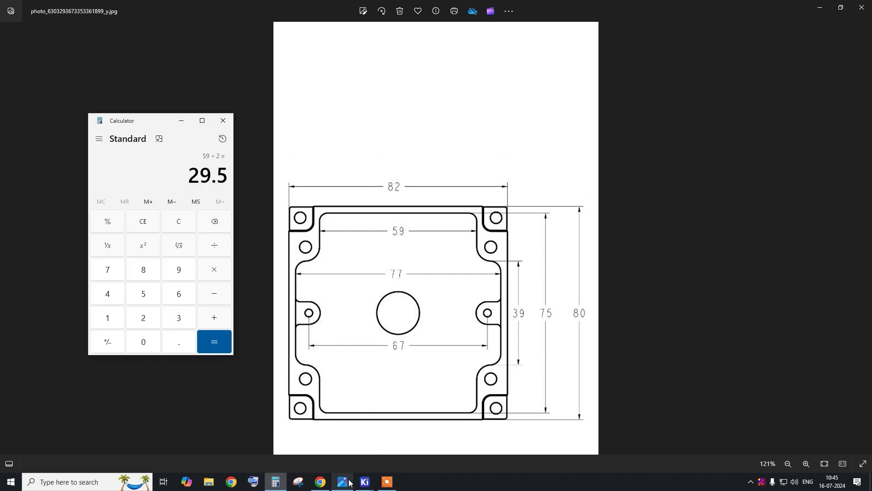
# Step: Return to the PCB Editor and set the rectangle's start X to -29.5 mm and end X to 29.5 mm
pyautogui.moveTo(366, 481)
pyautogui.click(380, 456)
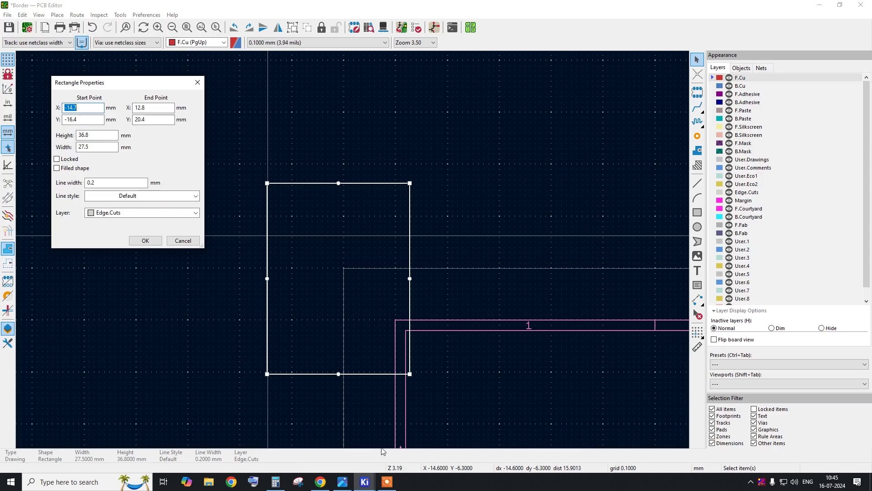
pyautogui.click(89, 106)
pyautogui.write('29.5')
pyautogui.press('Tab')
pyautogui.write('29.')
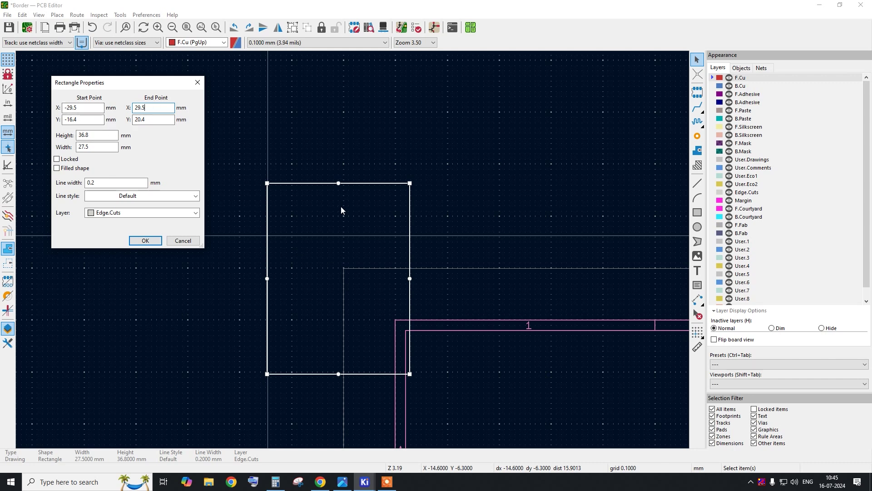
# Step: Check the drawing photo and calculate half of the enclosure's 75 mm inner height in Calculator
pyautogui.click(341, 481)
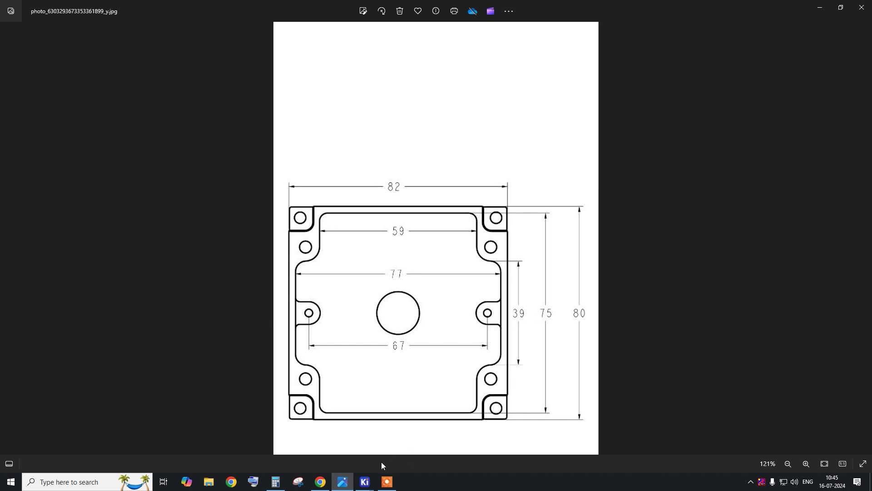
pyautogui.click(275, 478)
pyautogui.press('Escape')
pyautogui.write('75/2')
pyautogui.press('Return')
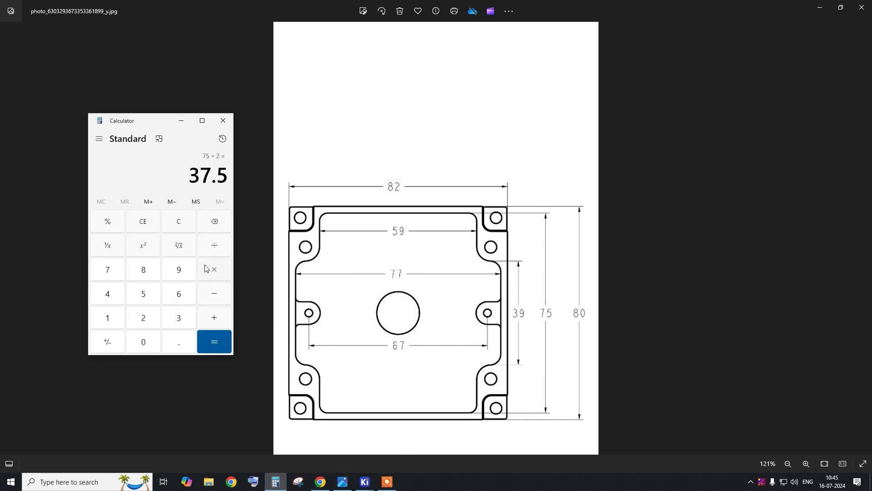
# Step: Back in the PCB Editor, set the rectangle's start Y to -37.5 mm and end Y to 37.5 mm and apply the properties
pyautogui.moveTo(365, 481)
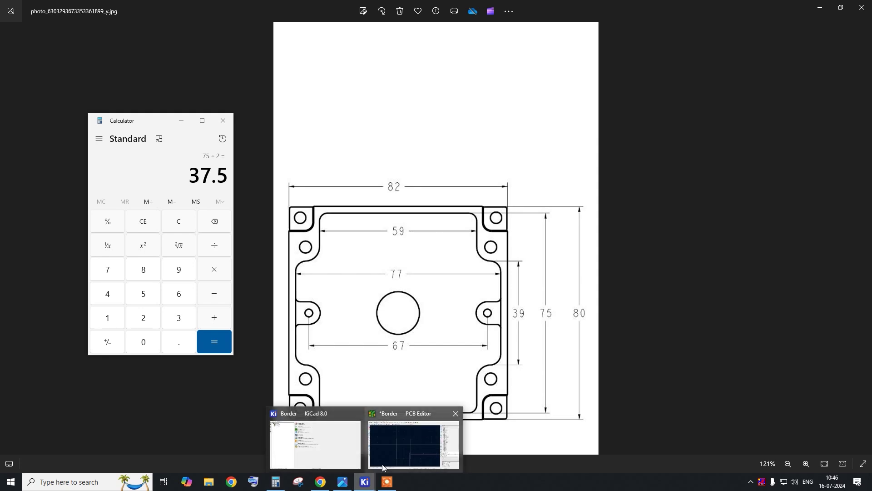
pyautogui.click(393, 452)
pyautogui.doubleClick(66, 119)
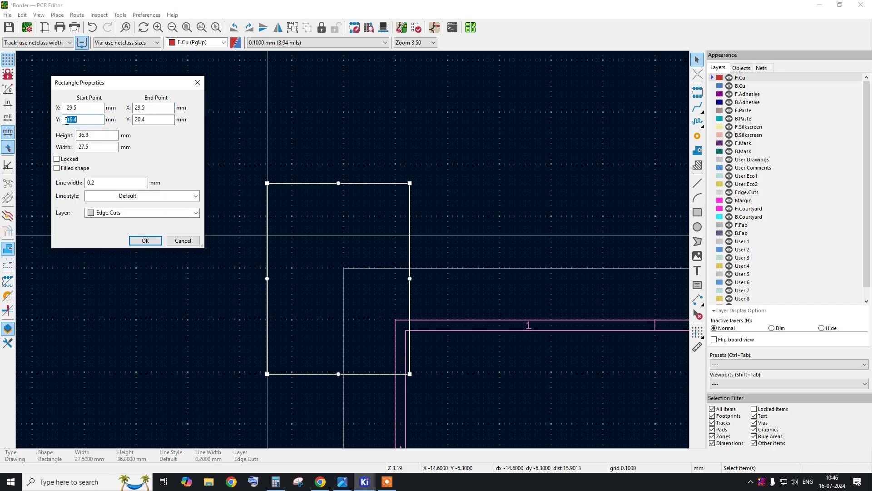
pyautogui.write('37.5')
pyautogui.press('Tab')
pyautogui.write('37.5')
pyautogui.click(149, 241)
pyautogui.scroll(-2, 318, 247)
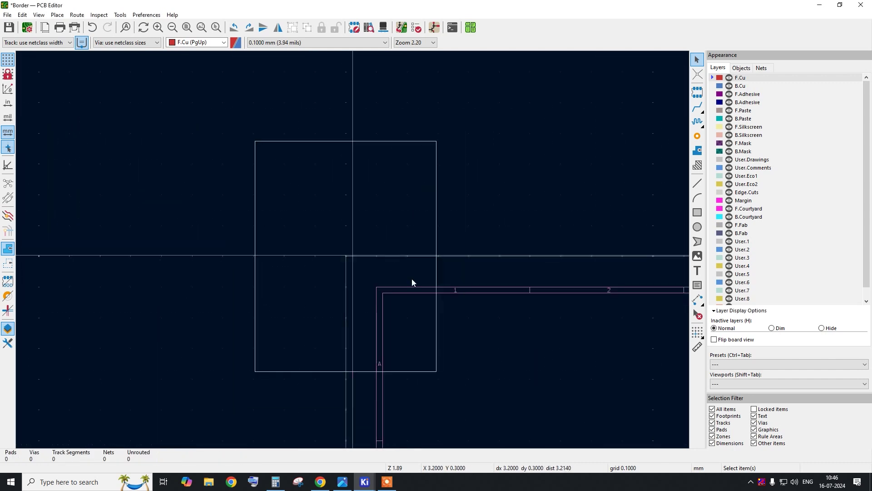
# Step: Measure the resized rectangle's height along its right edge and its width along its upper edge
pyautogui.click(697, 347)
pyautogui.click(443, 378)
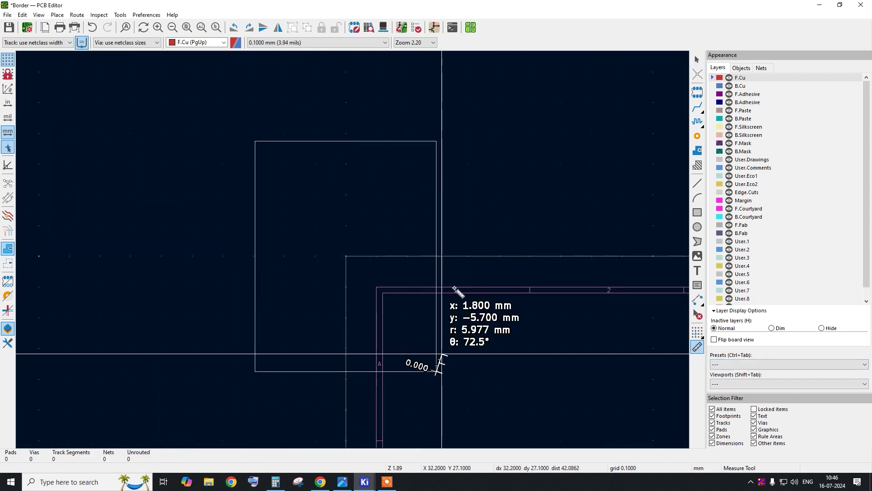
pyautogui.click(437, 142)
pyautogui.click(255, 141)
# Step: Switch to the enclosure drawing photo and open it for editing in mark-up mode
pyautogui.click(343, 482)
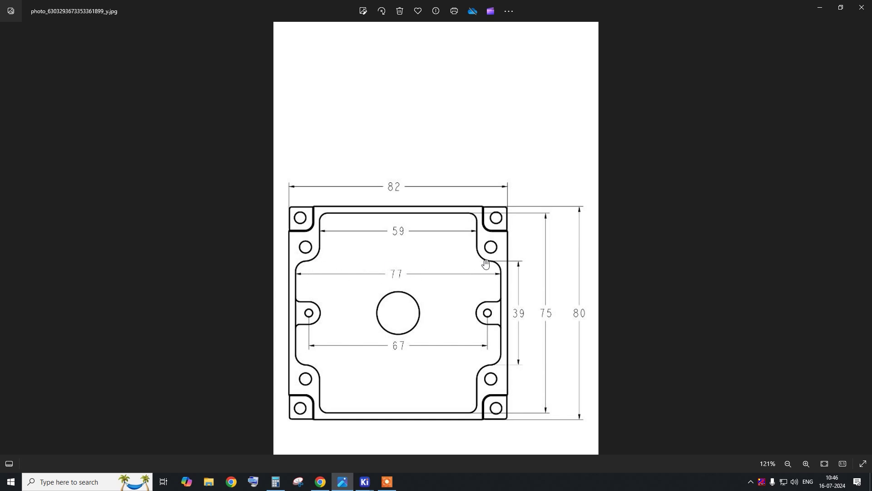
pyautogui.moveTo(320, 211); pyautogui.dragTo(368, 191)
pyautogui.click(509, 13)
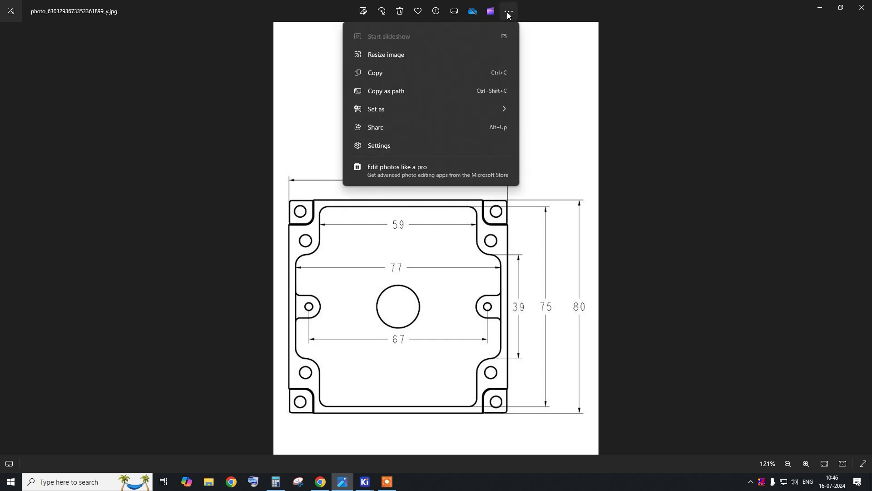
pyautogui.click(362, 11)
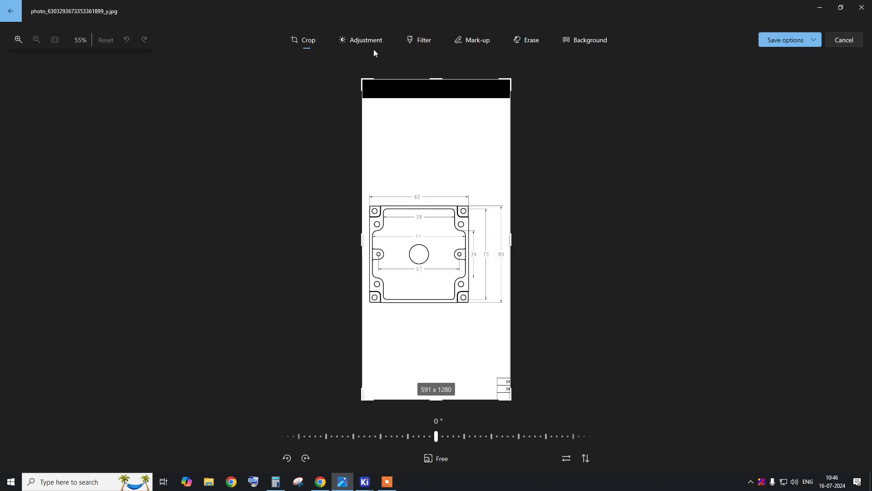
pyautogui.click(476, 45)
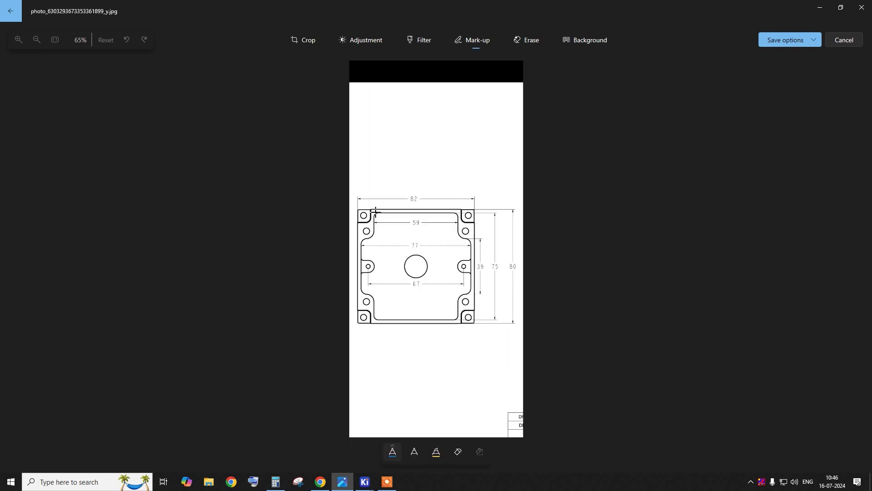
pyautogui.moveTo(374, 208)
pyautogui.mouseDown()
pyautogui.moveTo(402, 261)
pyautogui.moveTo(455, 317)
pyautogui.mouseUp()
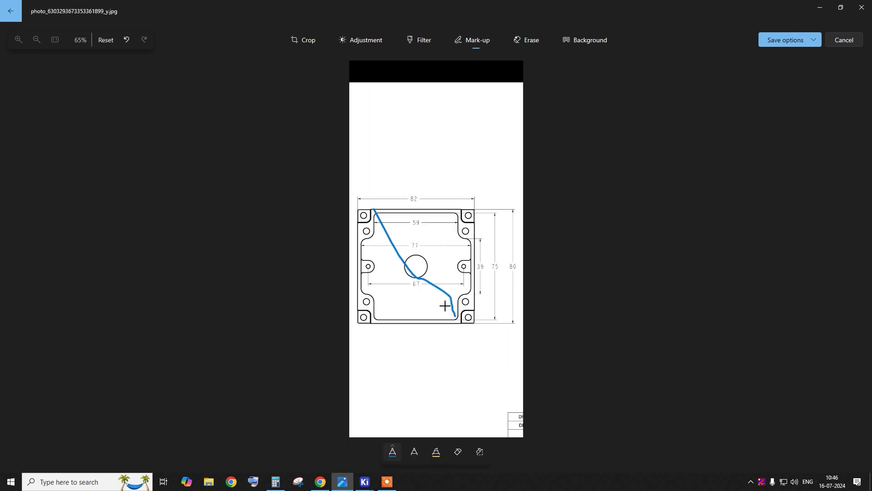
pyautogui.click(113, 40)
pyautogui.click(423, 274)
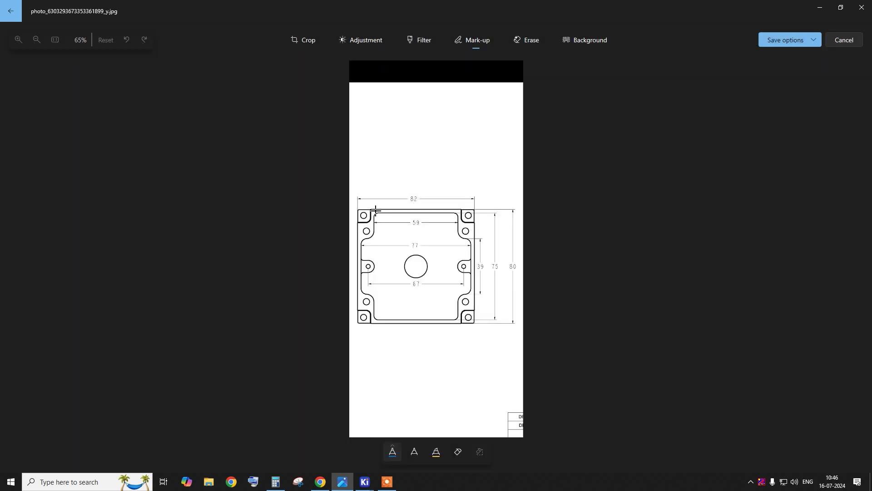
# Step: Trace the 59 x 75 mm upright rectangle and the 77 x 39 mm crosswise rectangle on the drawing with the pen
pyautogui.moveTo(375, 212)
pyautogui.mouseDown()
pyautogui.moveTo(448, 212)
pyautogui.moveTo(457, 302)
pyautogui.moveTo(419, 317)
pyautogui.moveTo(377, 315)
pyautogui.moveTo(375, 213)
pyautogui.moveTo(415, 239)
pyautogui.moveTo(475, 239)
pyautogui.mouseUp()
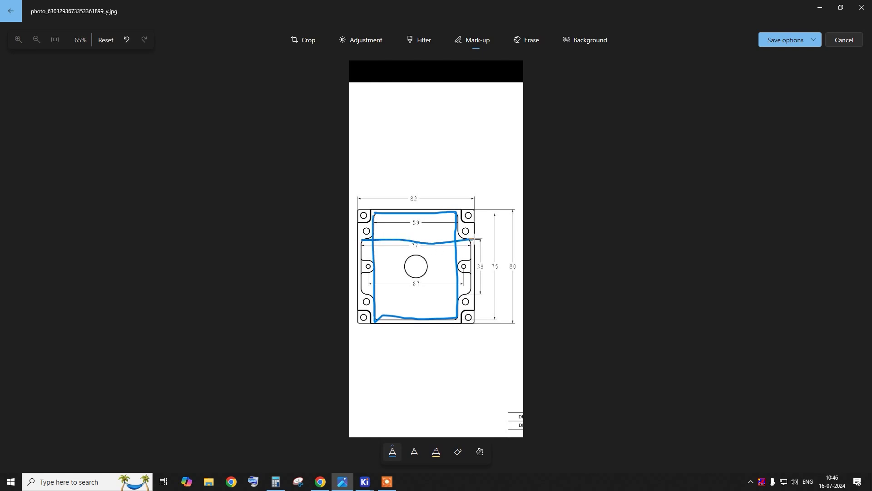
pyautogui.moveTo(470, 293); pyautogui.dragTo(381, 294)
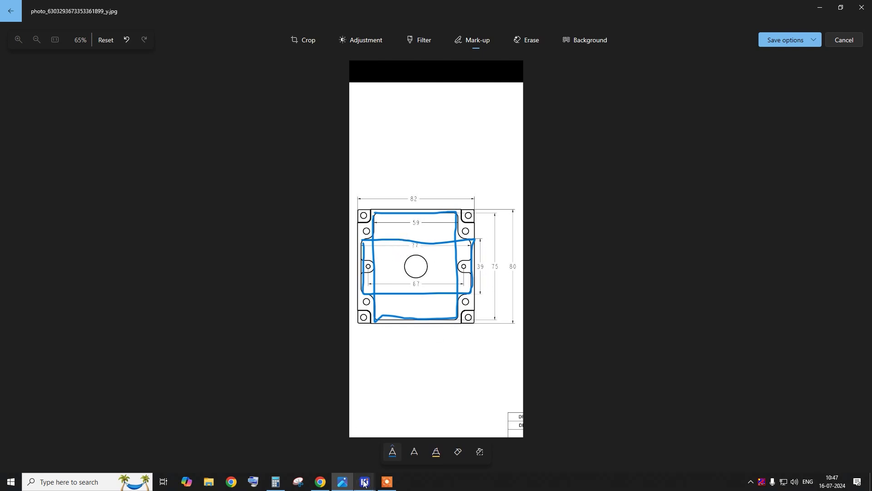
# Step: Return to the PCB Editor, cancel the measurement and draw a rectangle about 97 mm wide and 30 mm high across the first one
pyautogui.moveTo(364, 482)
pyautogui.click(414, 441)
pyautogui.rightClick(206, 138)
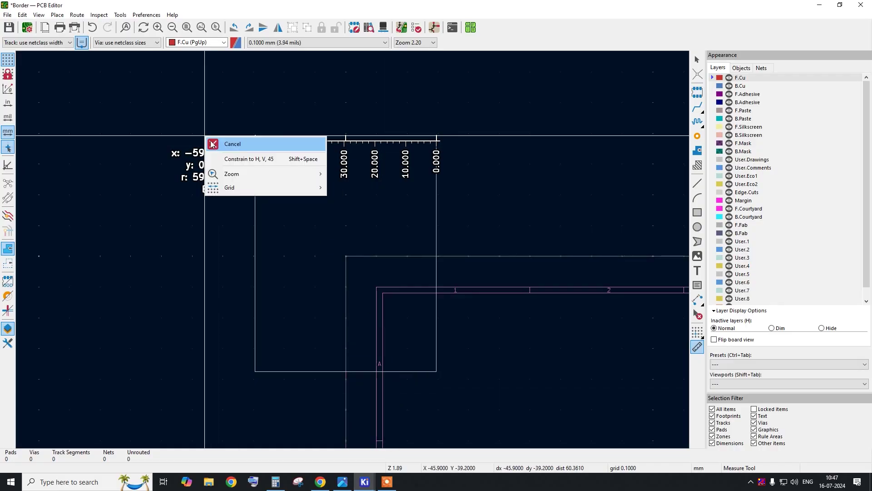
pyautogui.click(229, 142)
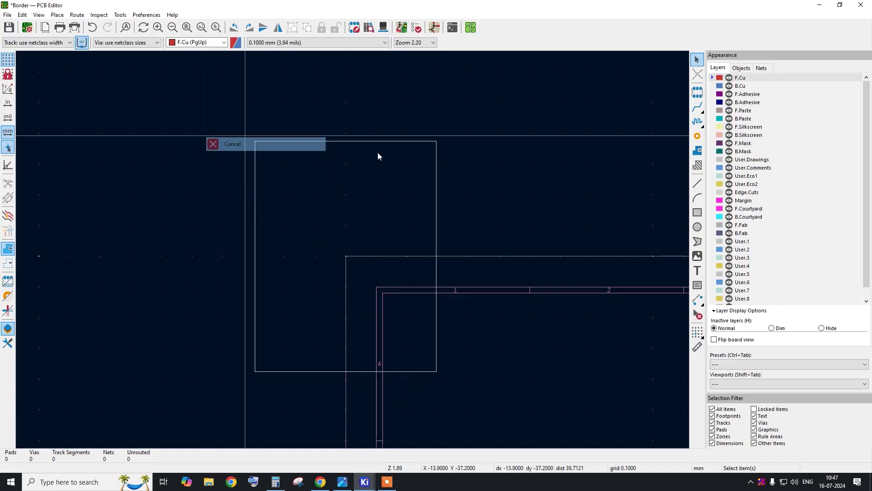
pyautogui.click(697, 212)
pyautogui.click(210, 217)
pyautogui.click(509, 309)
pyautogui.press('Escape')
# Step: Move the wide crosswise rectangle to the Edge.Cuts layer
pyautogui.doubleClick(508, 236)
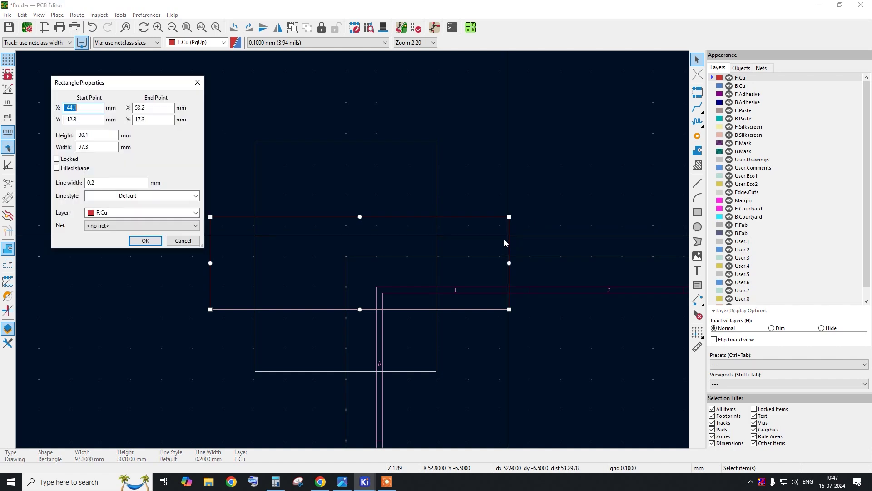
pyautogui.click(130, 212)
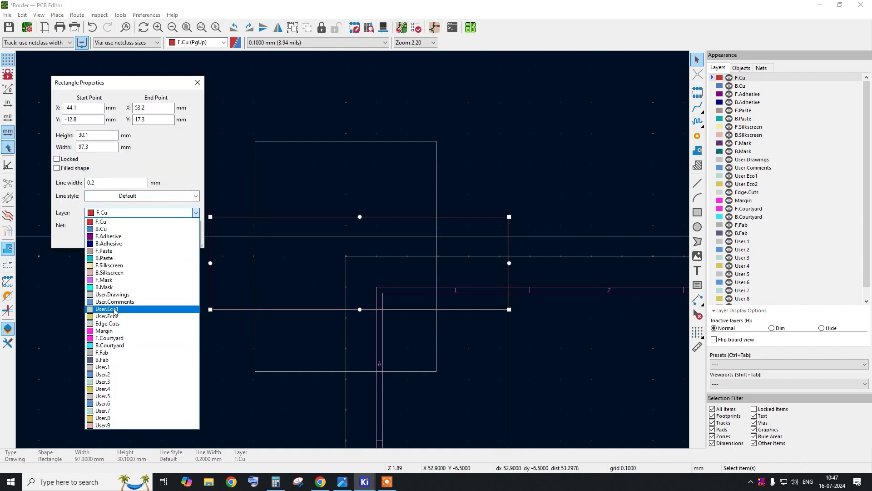
pyautogui.click(107, 323)
pyautogui.click(154, 240)
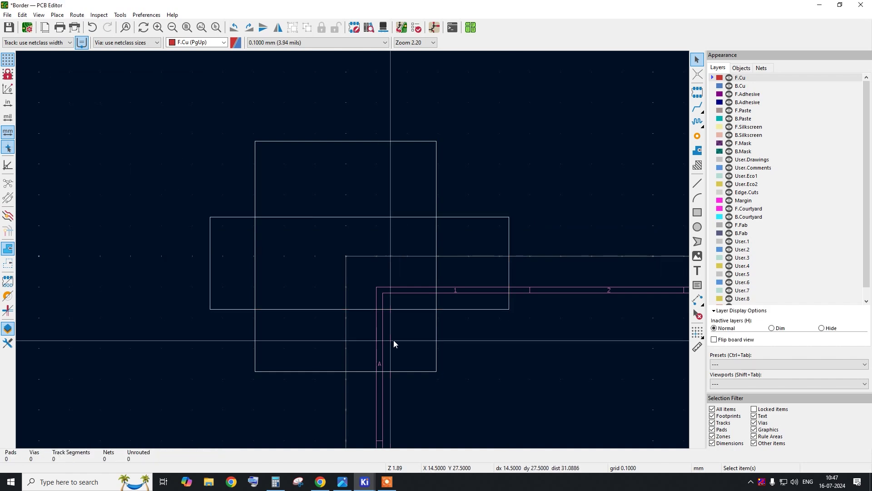
pyautogui.scroll(1, 367, 270)
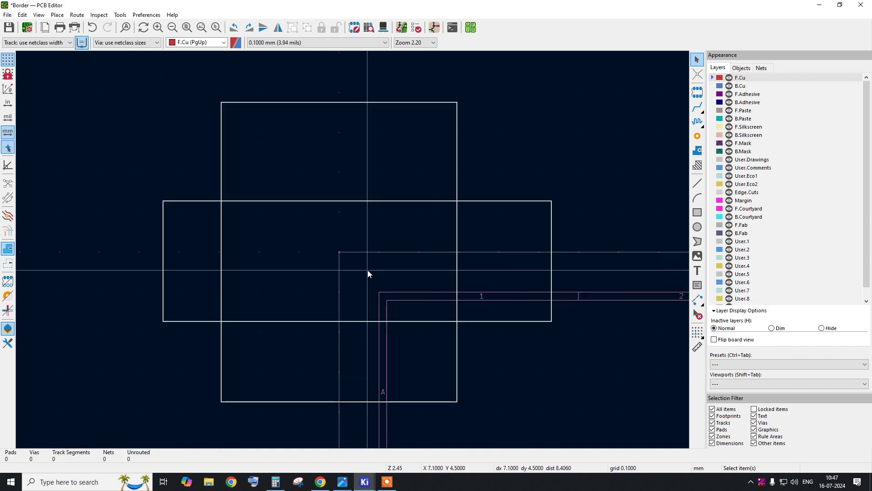
# Step: Switch to the drawing photo, remove all pen mark-up and leave the editor without saving
pyautogui.click(345, 486)
pyautogui.click(103, 40)
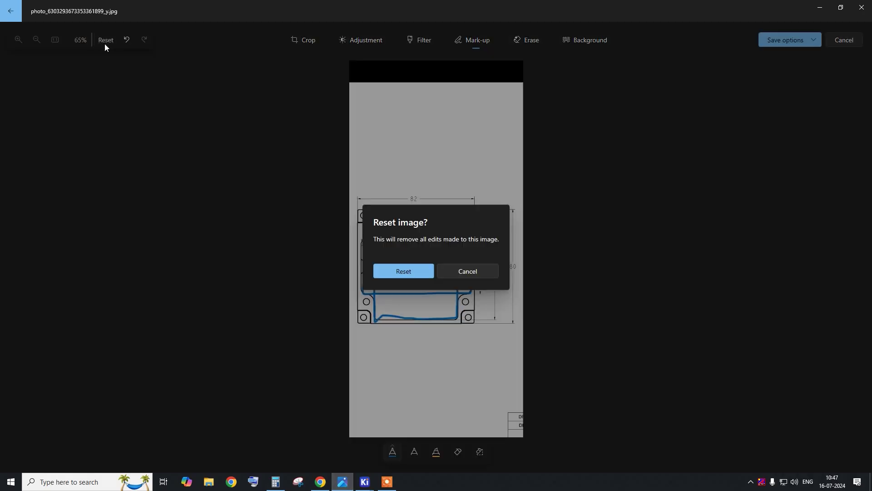
pyautogui.click(402, 271)
pyautogui.click(852, 38)
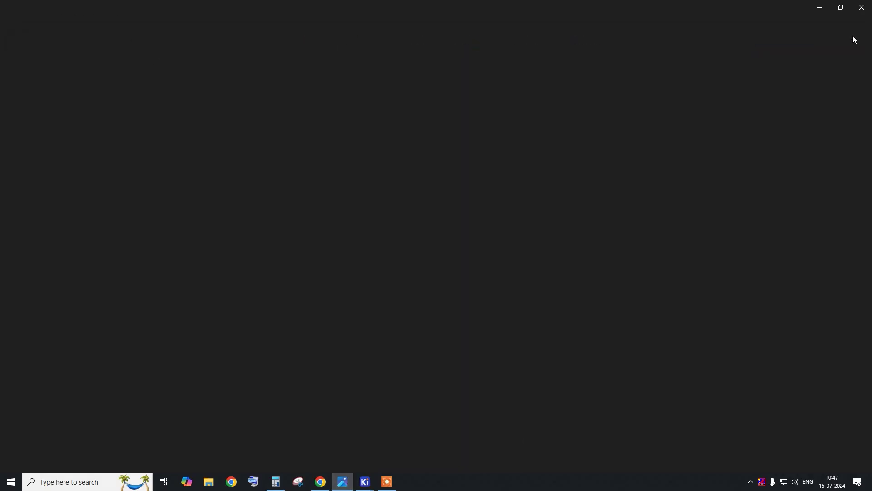
# Step: Check the enclosure drawing's 77 mm inner width and calculate 77 ÷ 2 in Calculator
pyautogui.scroll(4, 438, 253)
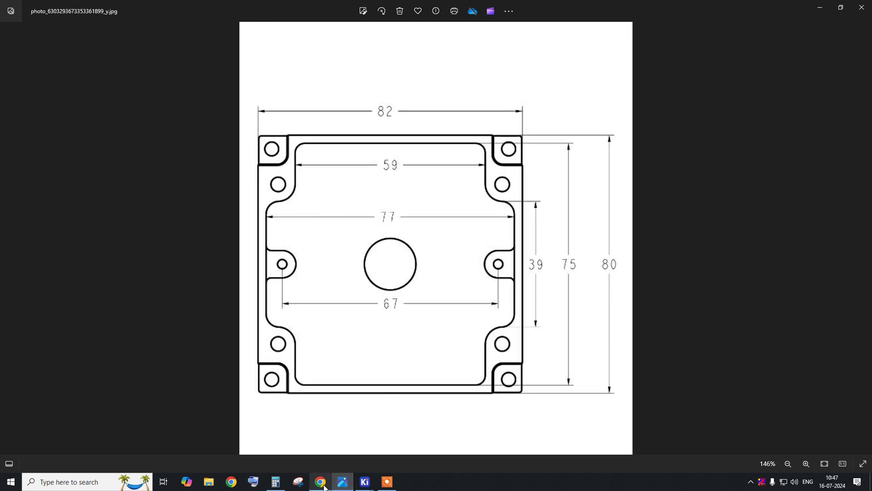
pyautogui.click(276, 482)
pyautogui.press('Escape')
pyautogui.press('7')
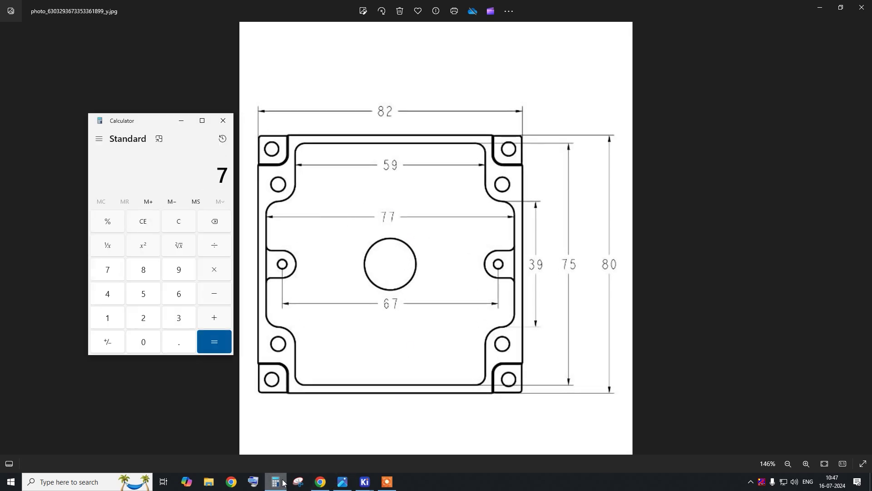
pyautogui.press('2')
pyautogui.press('Return')
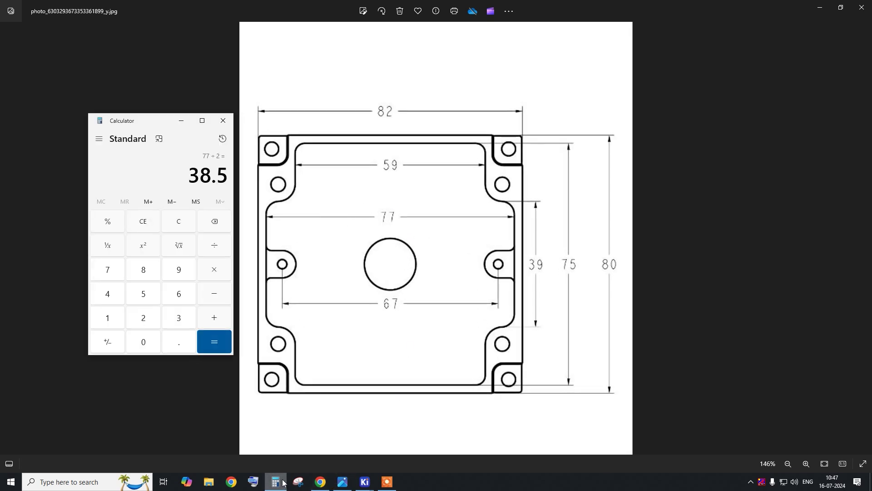
# Step: Return to the PCB Editor and set the crosswise rectangle's start X to -38.5 mm and end X to 38.5 mm
pyautogui.click(374, 482)
pyautogui.click(176, 204)
pyautogui.doubleClick(176, 204)
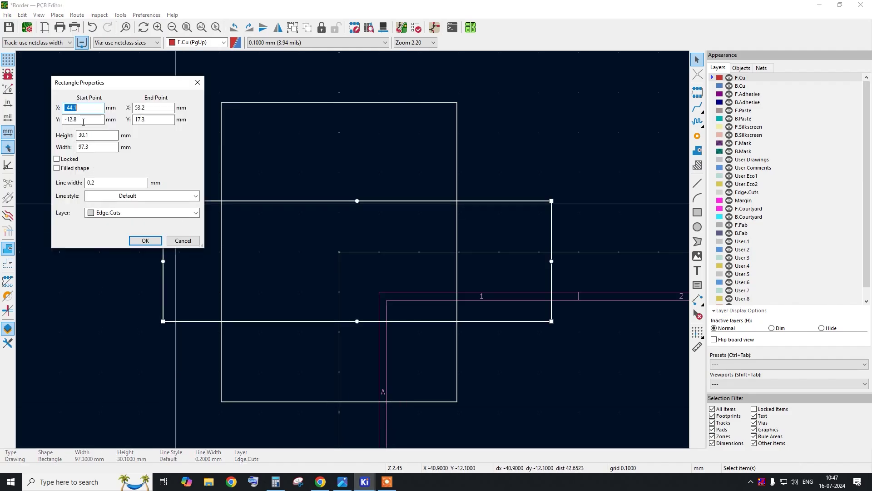
pyautogui.click(275, 482)
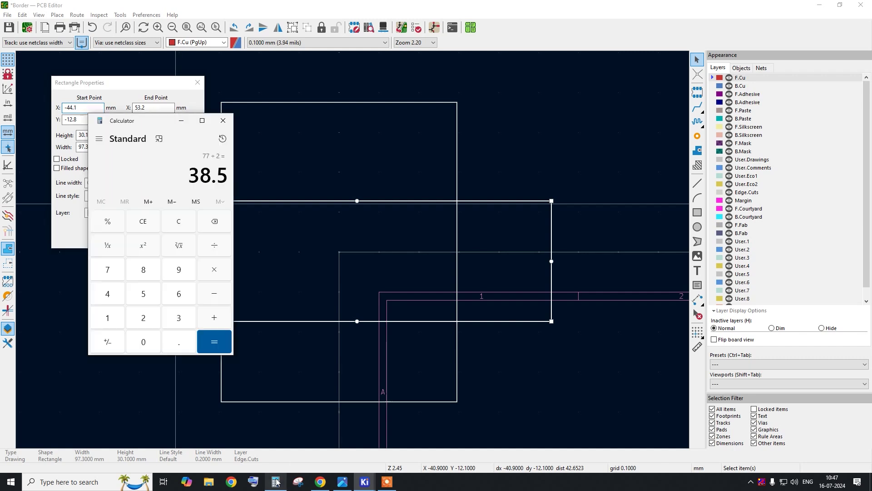
pyautogui.click(86, 111)
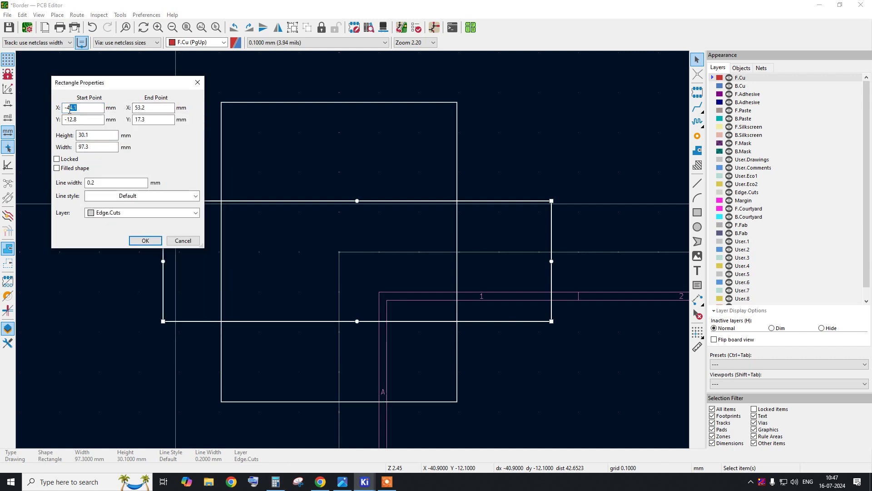
pyautogui.write('-38.5')
pyautogui.press('Tab')
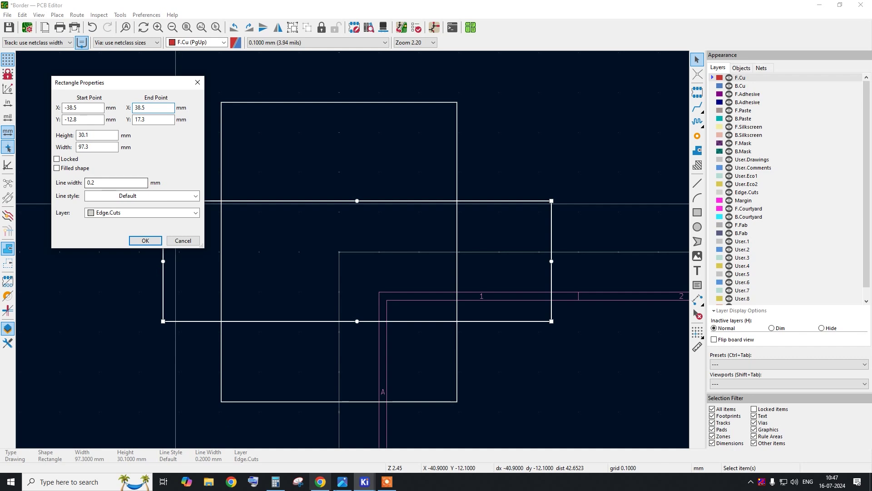
# Step: Switch to the enclosure drawing, check the 39 mm dimension and calculate 39 ÷ 2 in Calculator
pyautogui.click(345, 486)
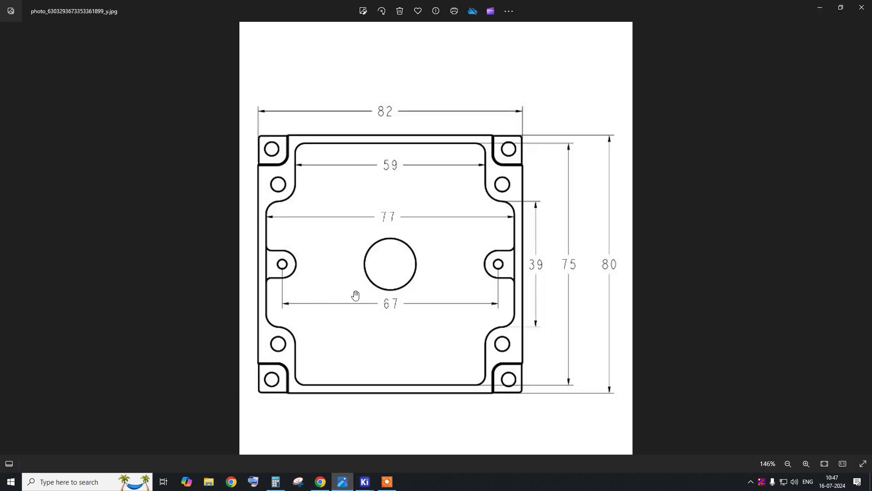
pyautogui.click(275, 482)
pyautogui.press('2')
pyautogui.press('Return')
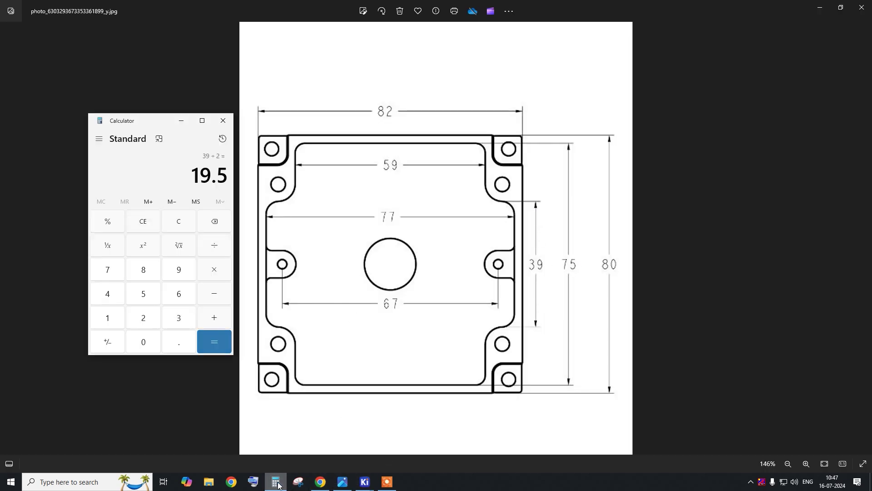
# Step: In the PCB Editor, set the crosswise rectangle's start Y to -19.5 mm and end Y to 19.5 mm, and apply the properties
pyautogui.moveTo(365, 481)
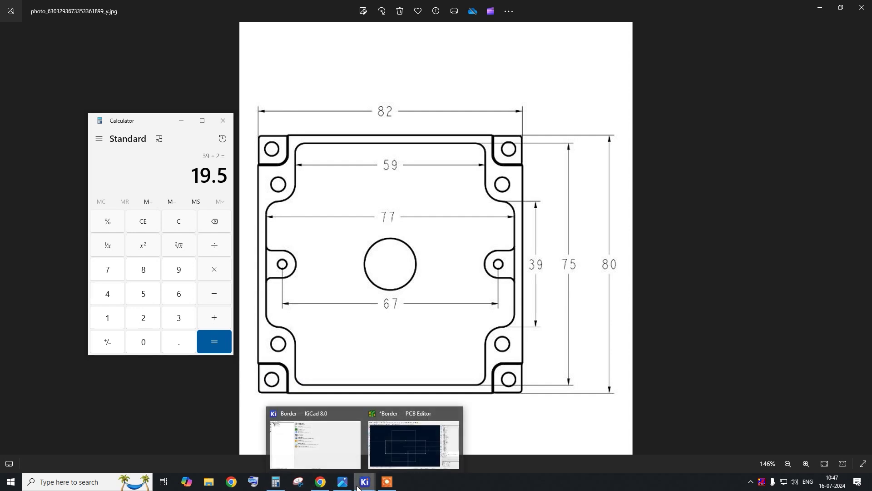
pyautogui.click(404, 446)
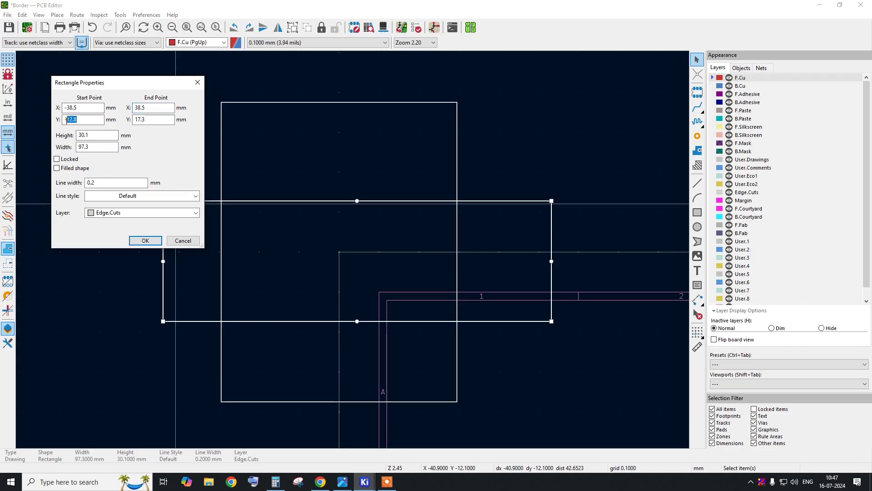
pyautogui.click(138, 122)
pyautogui.click(150, 240)
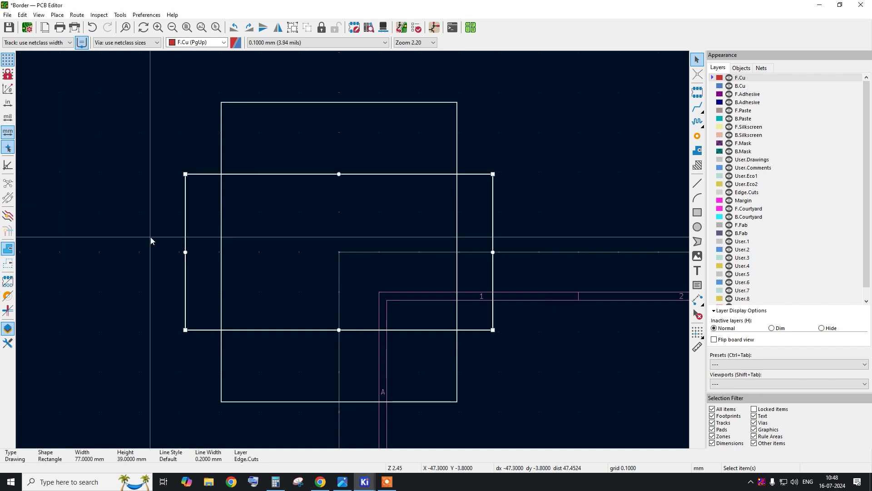
# Step: Check the rounded corners on the enclosure drawing and compare them with the two-rectangle outline in the PCB Editor
pyautogui.click(343, 482)
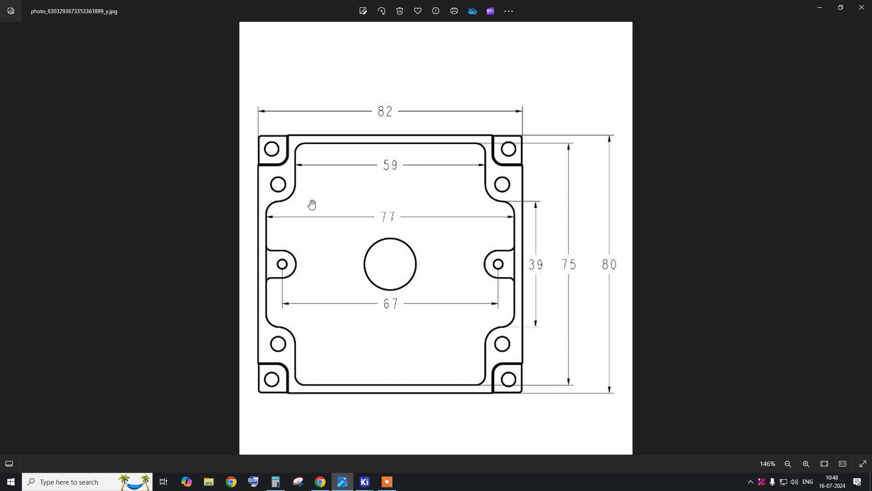
pyautogui.click(820, 8)
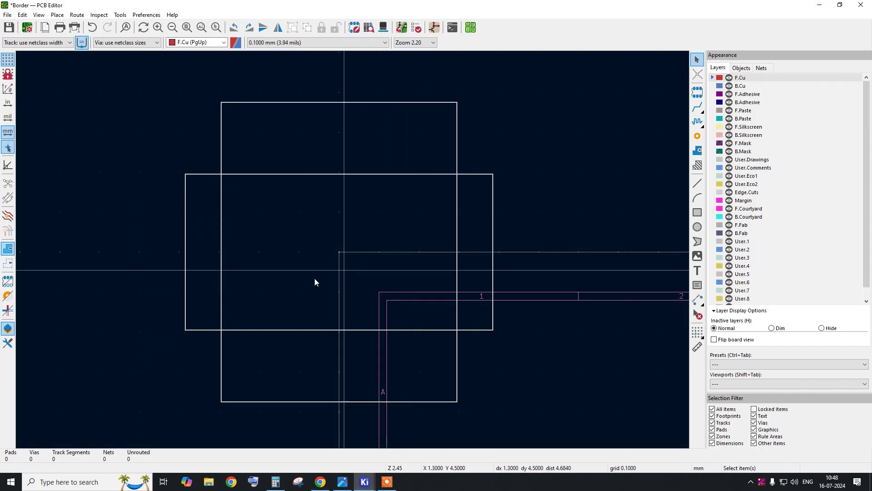
pyautogui.scroll(-2, 400, 228)
pyautogui.scroll(1, 349, 233)
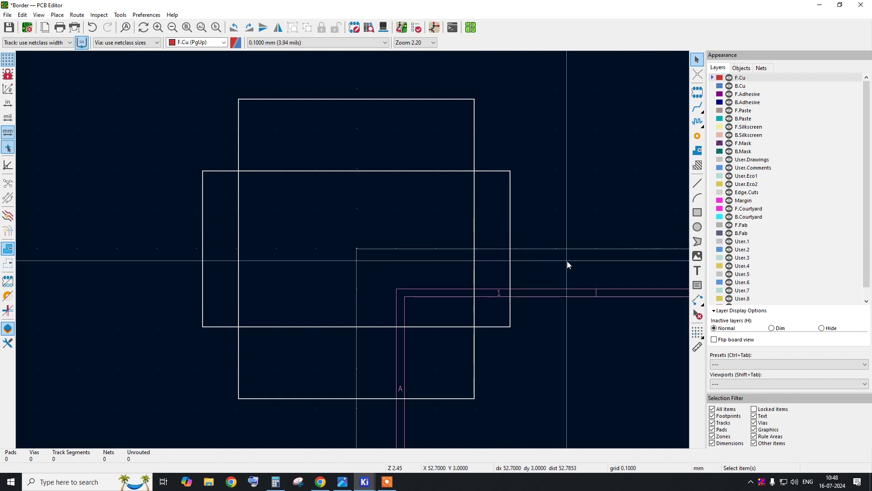
pyautogui.click(697, 198)
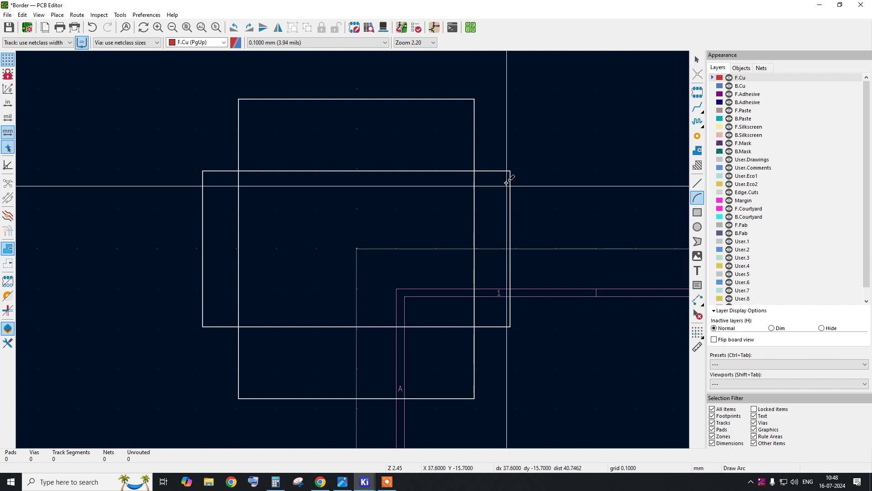
pyautogui.scroll(8, 508, 182)
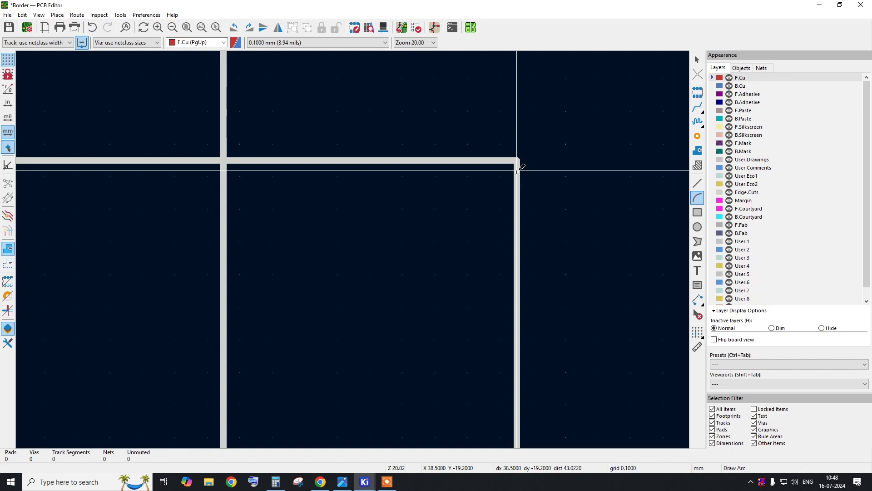
pyautogui.scroll(-6, 518, 160)
pyautogui.scroll(5, 476, 155)
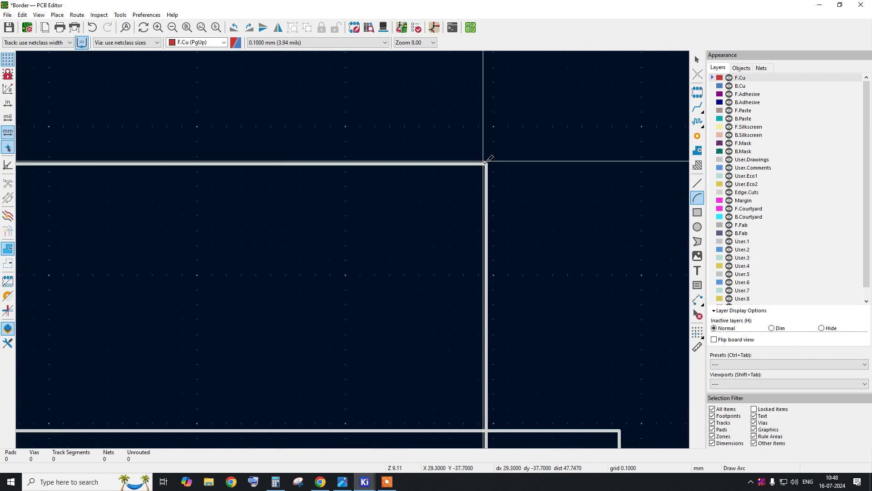
pyautogui.scroll(5, 500, 168)
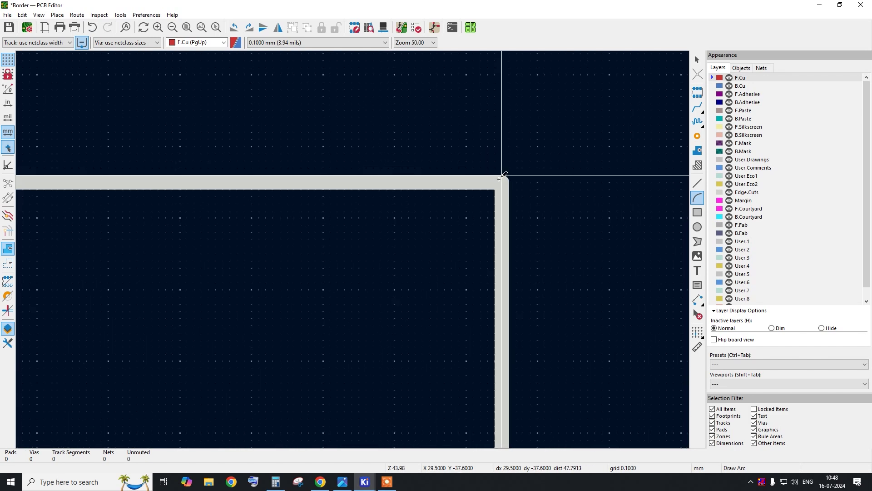
pyautogui.click(502, 182)
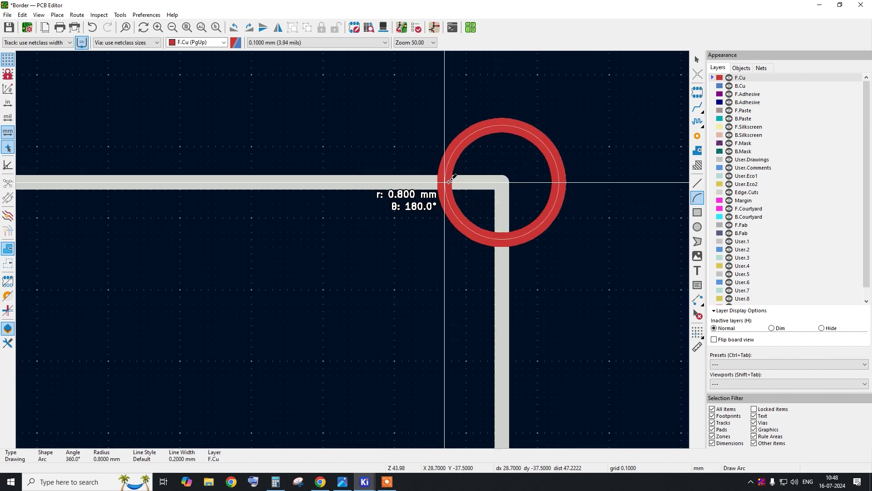
pyautogui.rightClick(479, 182)
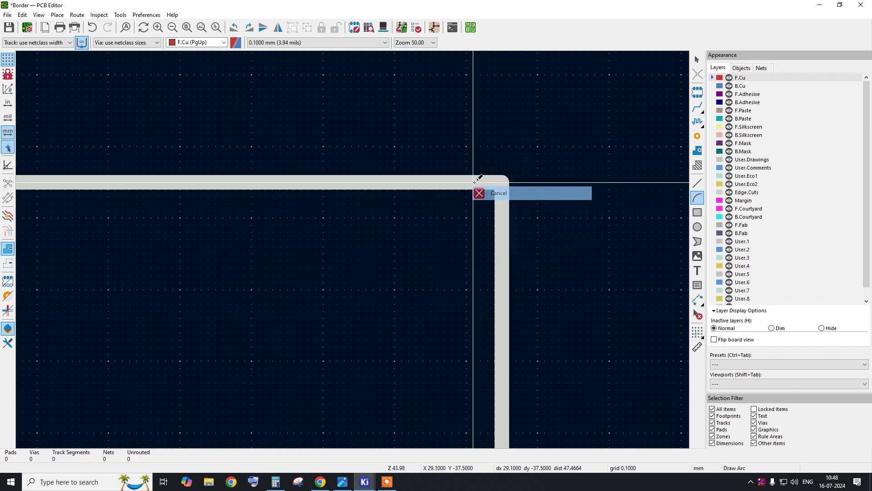
pyautogui.click(492, 192)
# Step: Draw a 90° arc of 5 mm radius centred on the upright rectangle's upper-right corner, running from its top edge to its right edge
pyautogui.scroll(4, 503, 182)
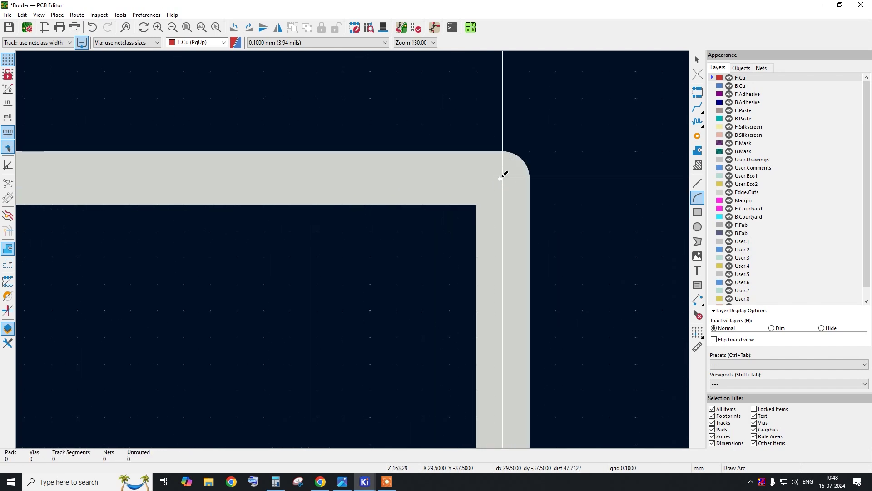
pyautogui.scroll(-5, 503, 179)
pyautogui.click(502, 180)
pyautogui.scroll(-2, 419, 189)
pyautogui.scroll(-1, 355, 187)
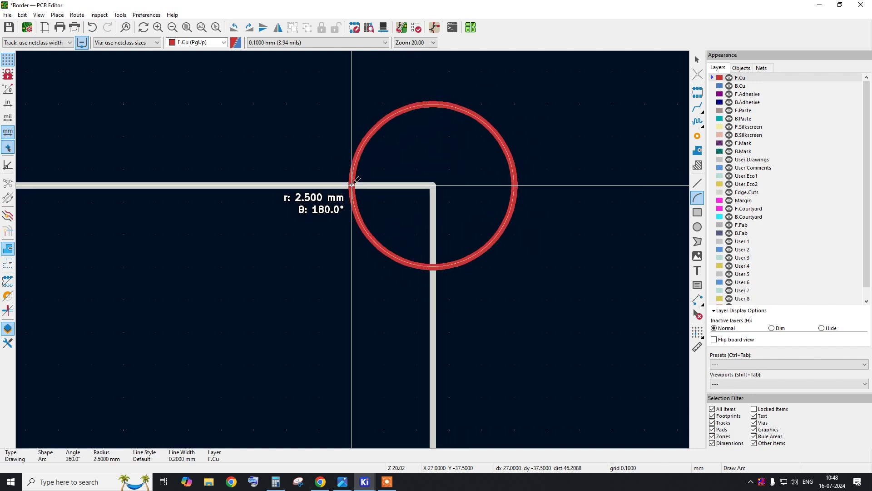
pyautogui.scroll(-3, 329, 185)
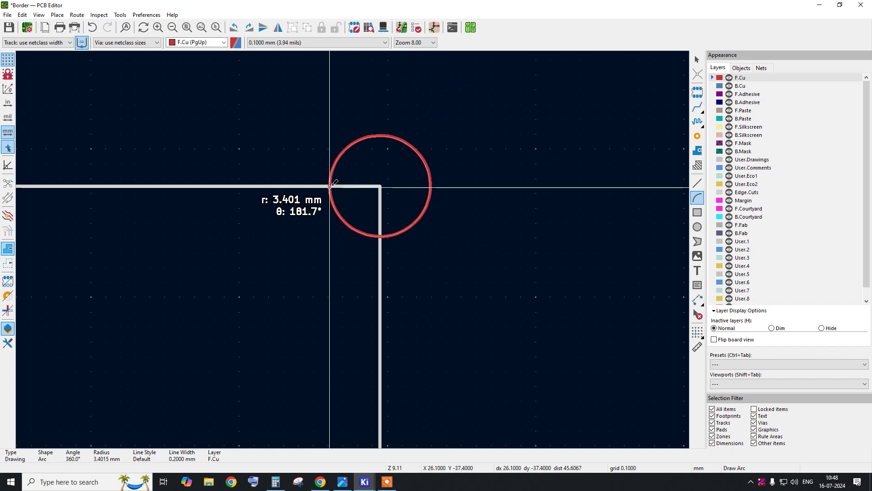
pyautogui.scroll(5, 329, 185)
pyautogui.scroll(-3, 320, 184)
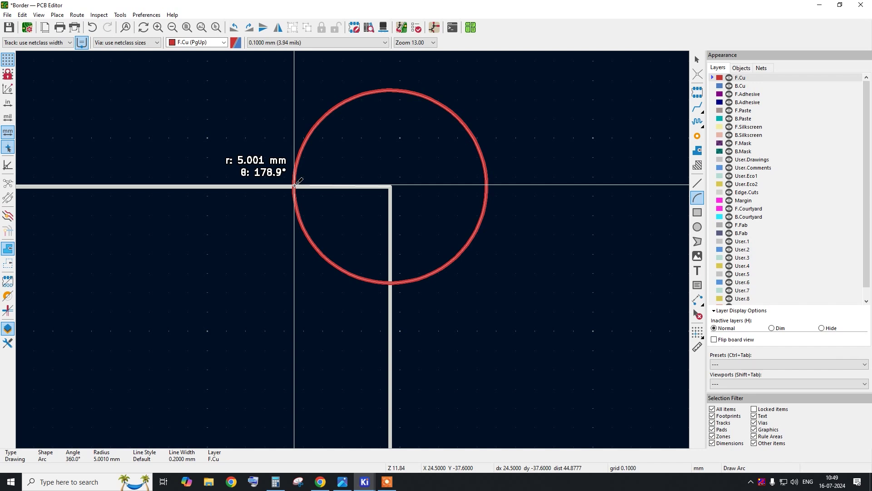
pyautogui.scroll(2, 295, 186)
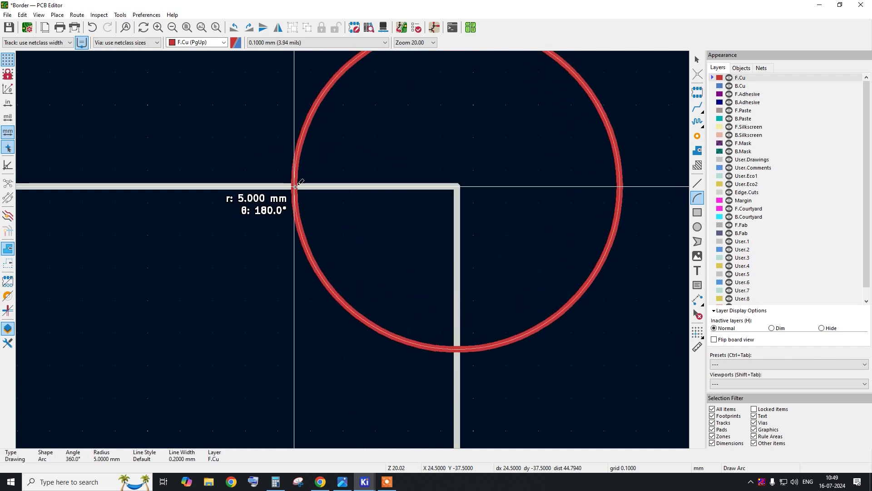
pyautogui.click(296, 187)
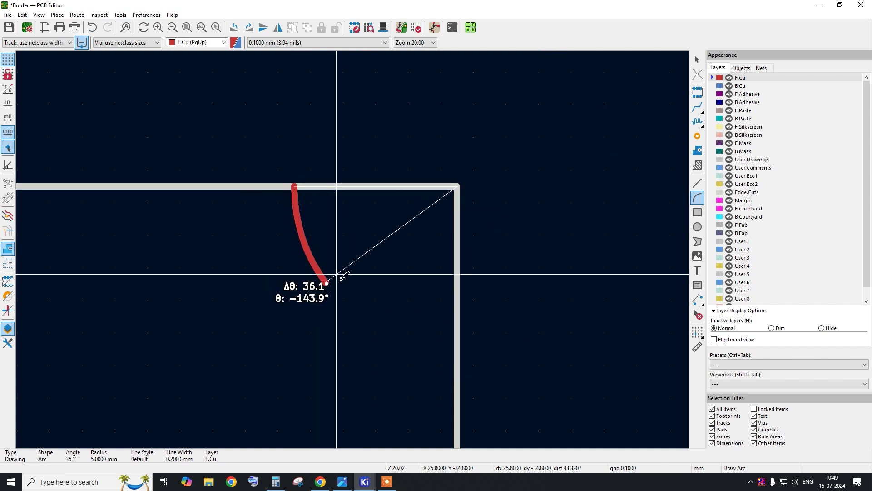
pyautogui.click(458, 366)
pyautogui.rightClick(523, 220)
pyautogui.click(538, 226)
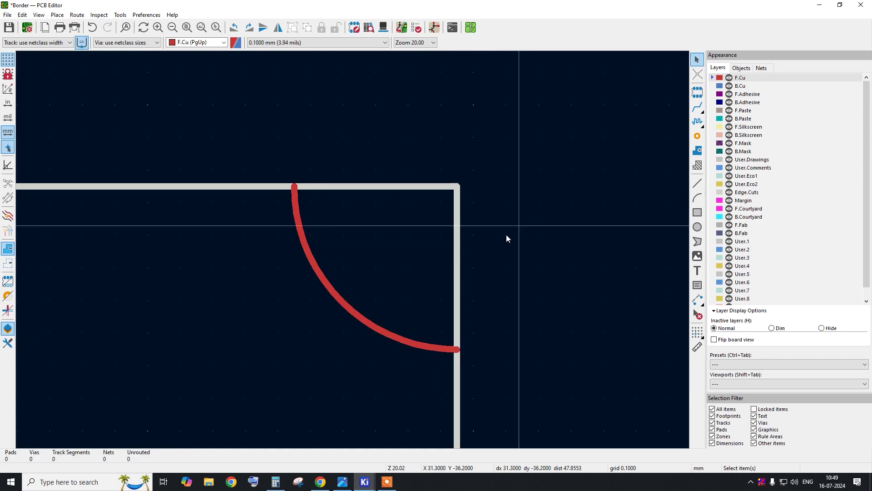
# Step: Rotate the 5 mm corner arc by 180° so that it bulges outward
pyautogui.click(333, 293)
pyautogui.scroll(-10, 436, 195)
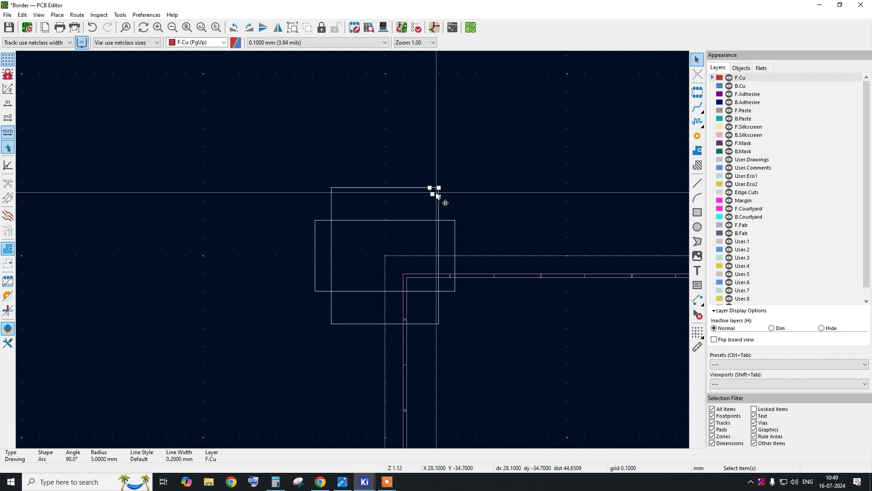
pyautogui.scroll(3, 435, 196)
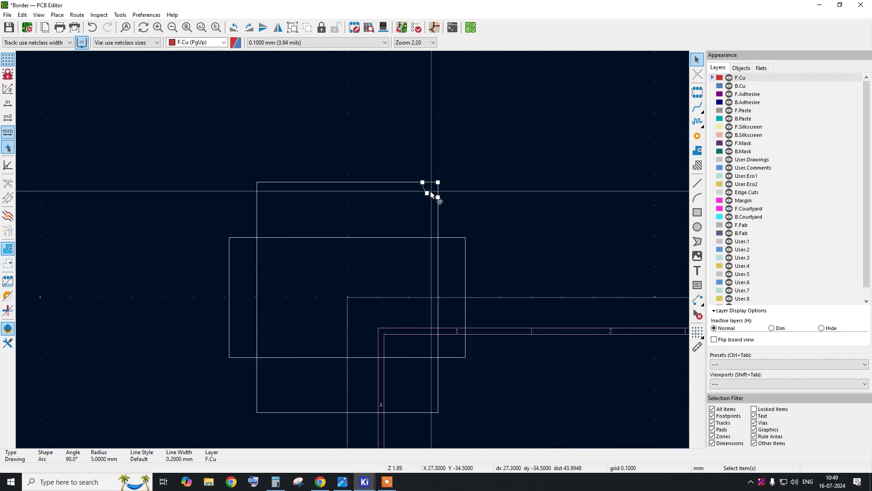
pyautogui.scroll(4, 431, 194)
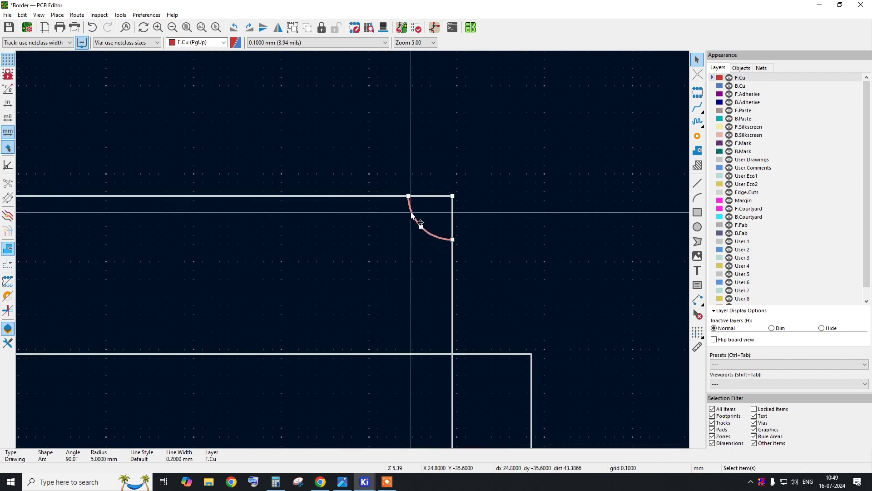
pyautogui.scroll(5, 452, 196)
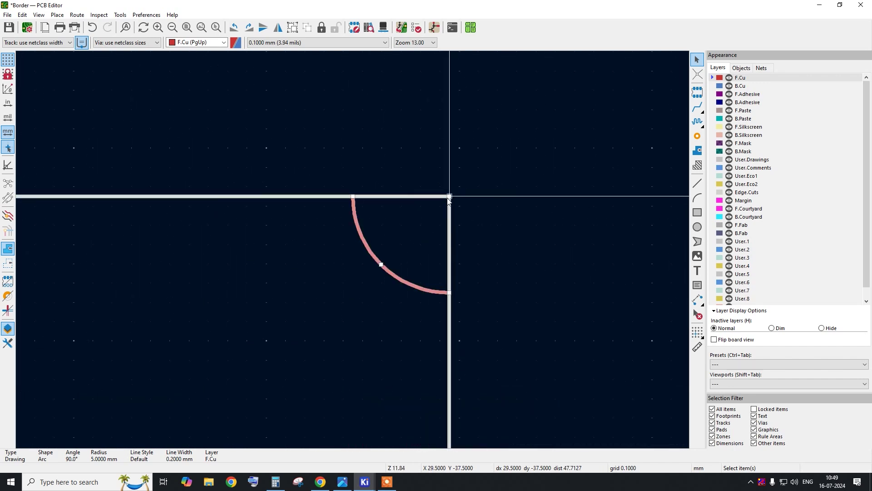
pyautogui.press('r')
pyautogui.press('r')
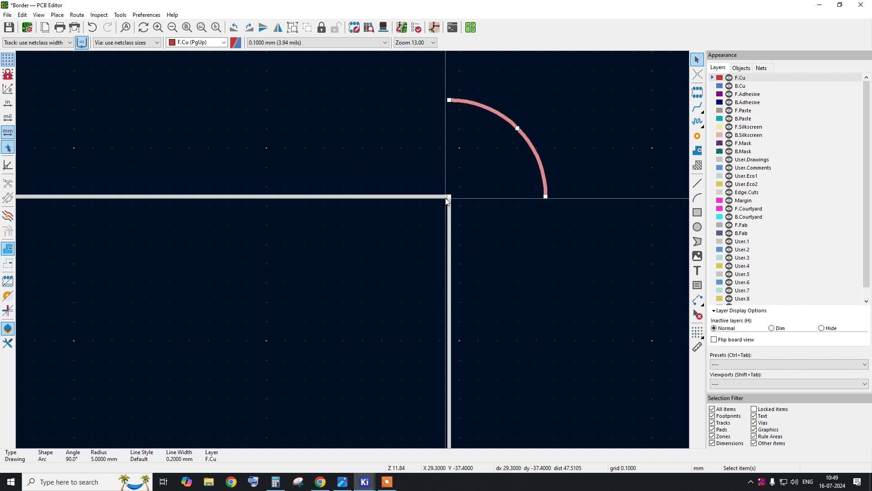
# Step: Move the 5 mm arc into the upright rectangle's upper-right corner and place its upper end on the top edge's centreline
pyautogui.scroll(-3, 513, 182)
pyautogui.scroll(2, 508, 186)
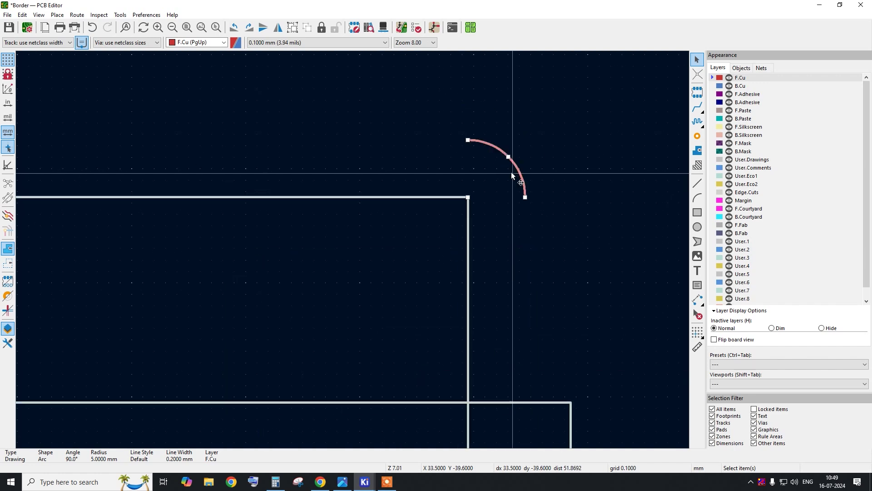
pyautogui.moveTo(513, 160); pyautogui.dragTo(453, 200)
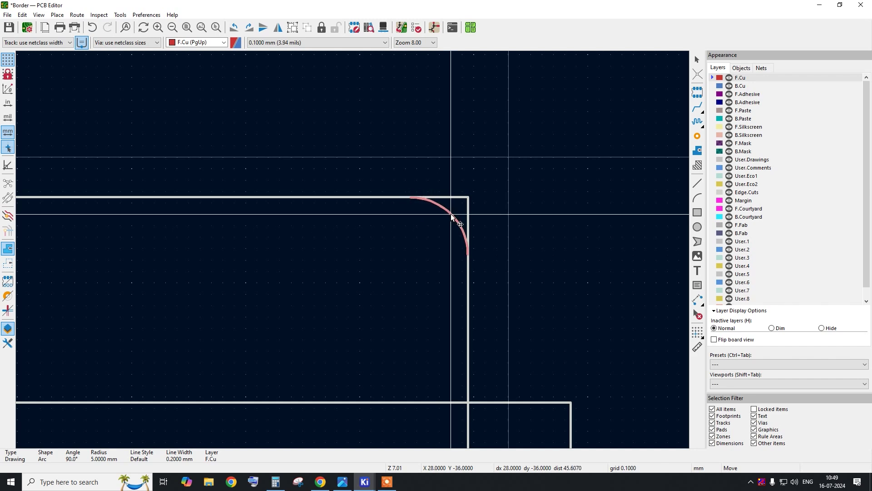
pyautogui.scroll(10, 422, 194)
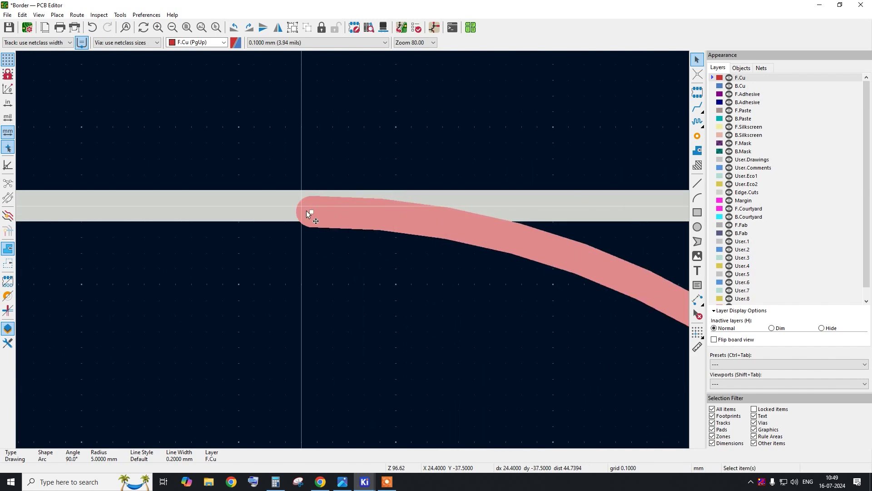
pyautogui.moveTo(312, 210); pyautogui.dragTo(312, 206)
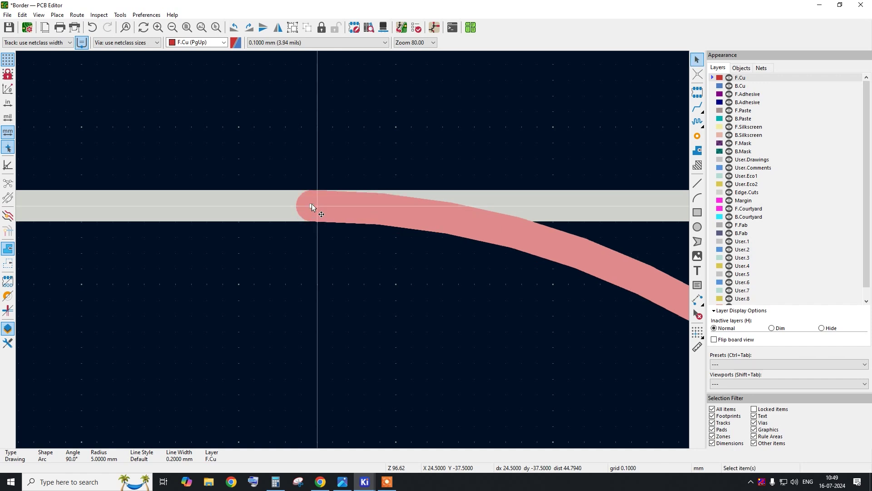
# Step: Align the arc's lower end with the upright rectangle's right edge at X 29.5 mm, Y -32.5 mm, and check both ends
pyautogui.scroll(-7, 283, 203)
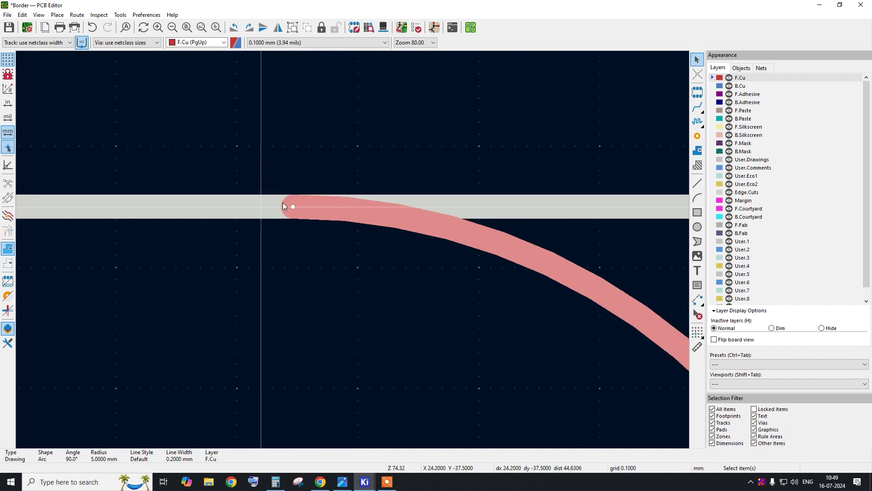
pyautogui.scroll(9, 436, 320)
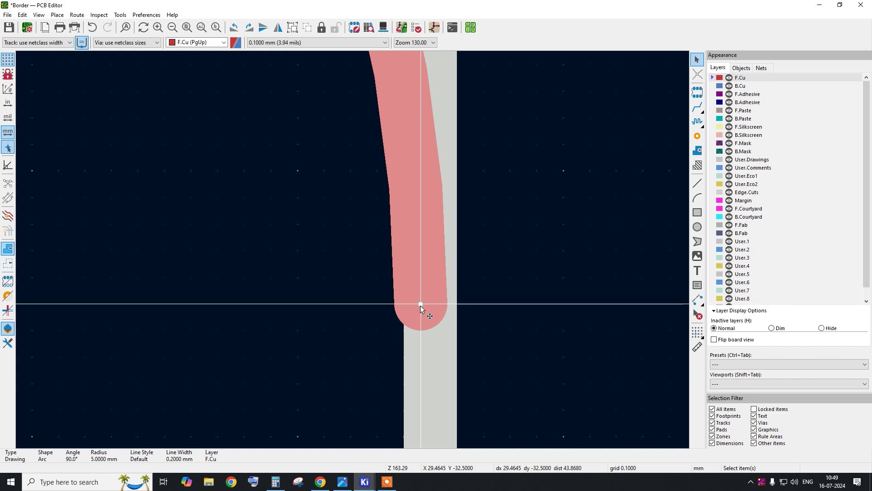
pyautogui.moveTo(420, 305); pyautogui.dragTo(430, 304)
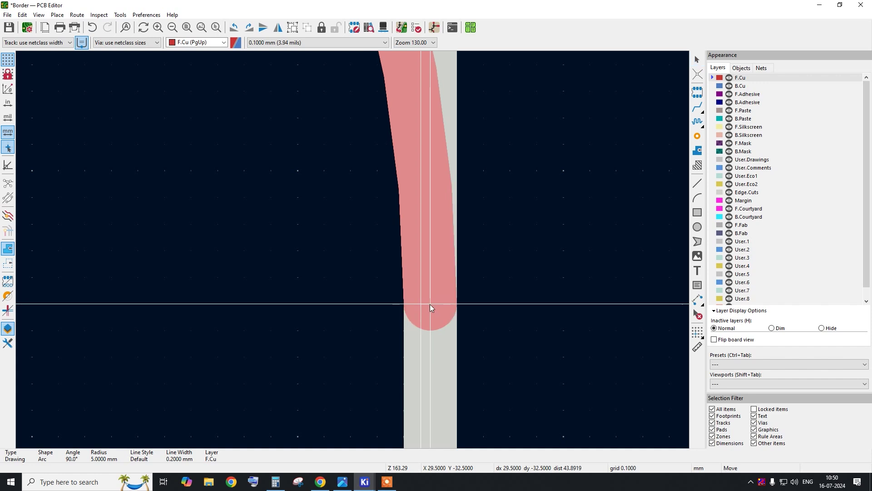
pyautogui.scroll(-10, 450, 309)
pyautogui.scroll(6, 346, 150)
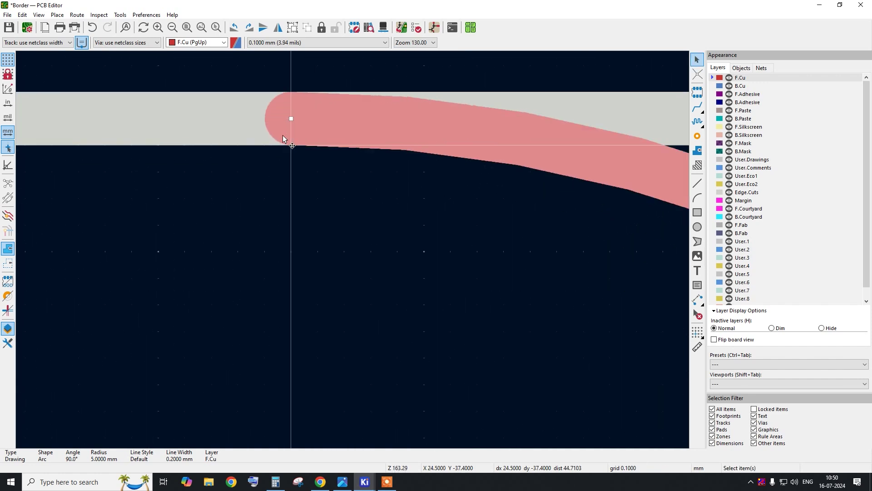
pyautogui.scroll(-8, 300, 166)
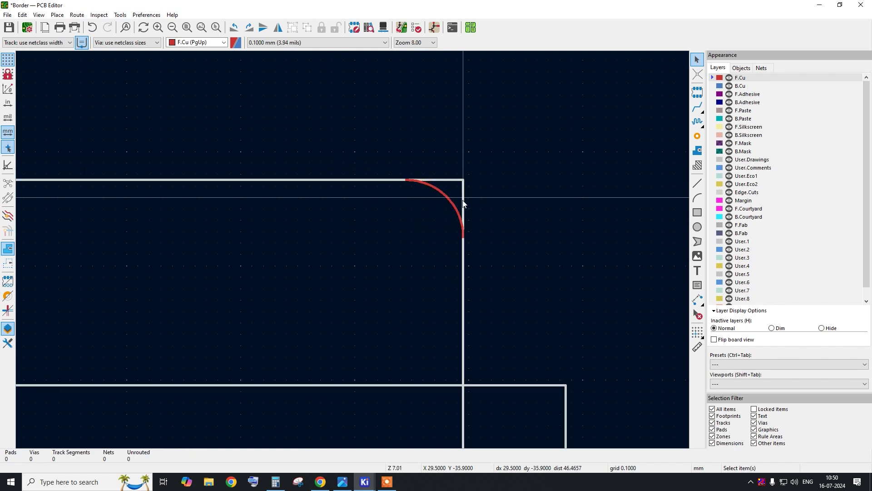
# Step: Copy the corner arc and place the copy in the crosswise rectangle's upper-right corner
pyautogui.scroll(-5, 446, 184)
pyautogui.scroll(3, 424, 186)
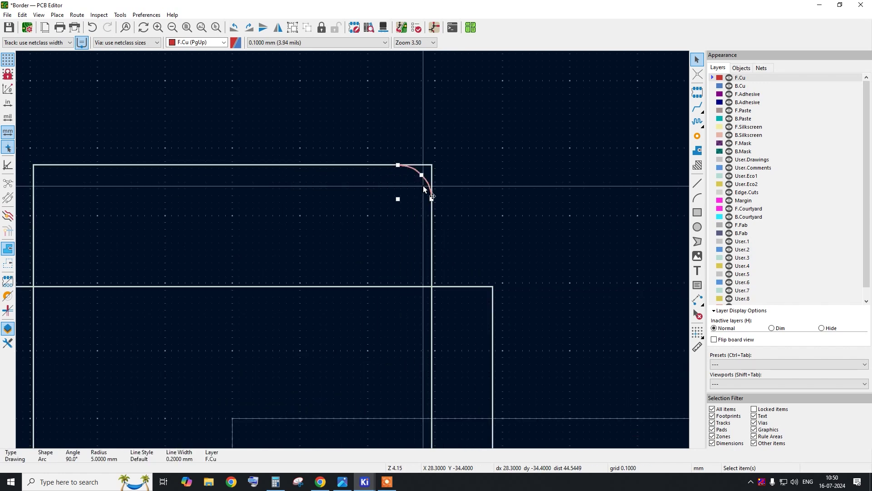
pyautogui.hotkey('ctrl', 'v')
pyautogui.scroll(-2, 424, 187)
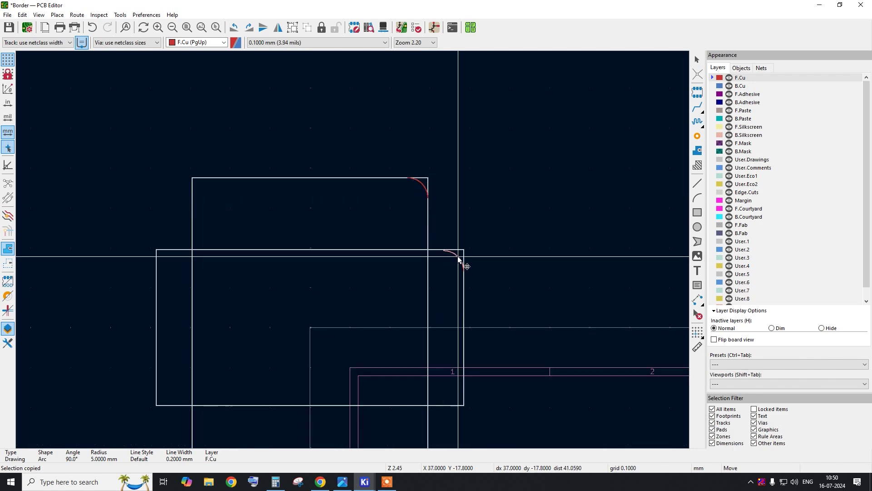
pyautogui.scroll(10, 458, 257)
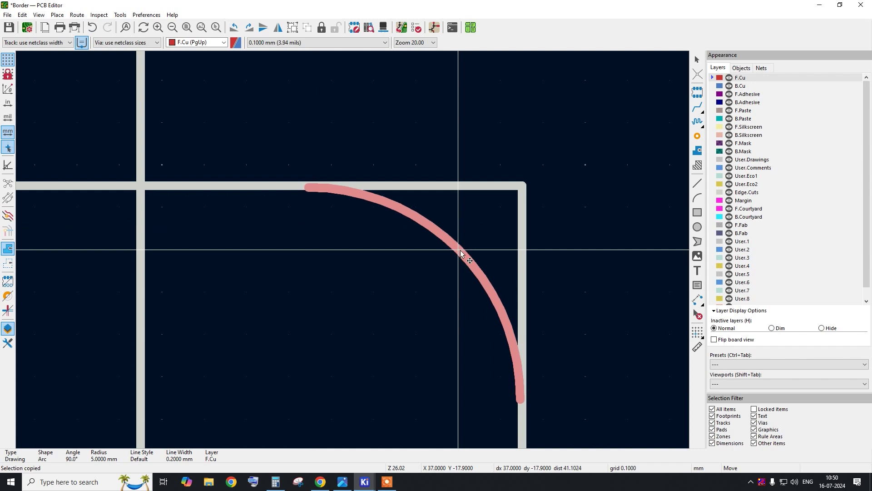
pyautogui.click(462, 249)
pyautogui.scroll(-8, 468, 214)
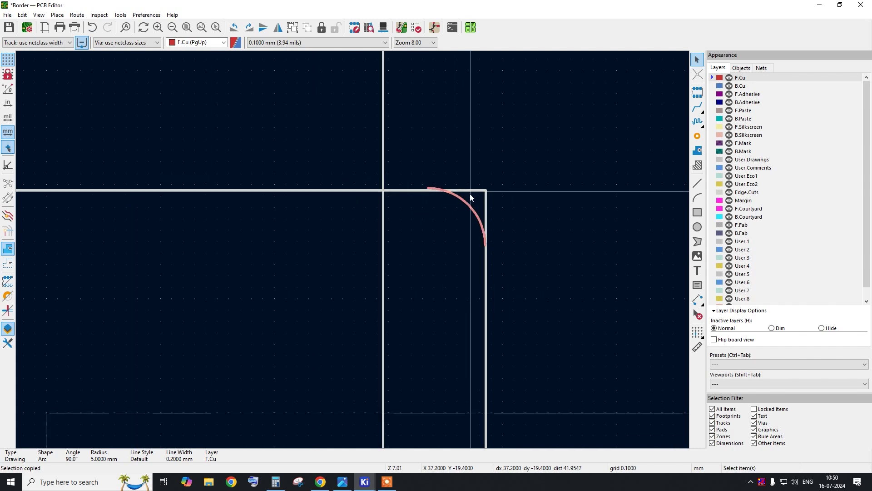
# Step: Place another copy of the arc, rotated to fit, in the crosswise rectangle's lower-right corner
pyautogui.hotkey('ctrl', 'v')
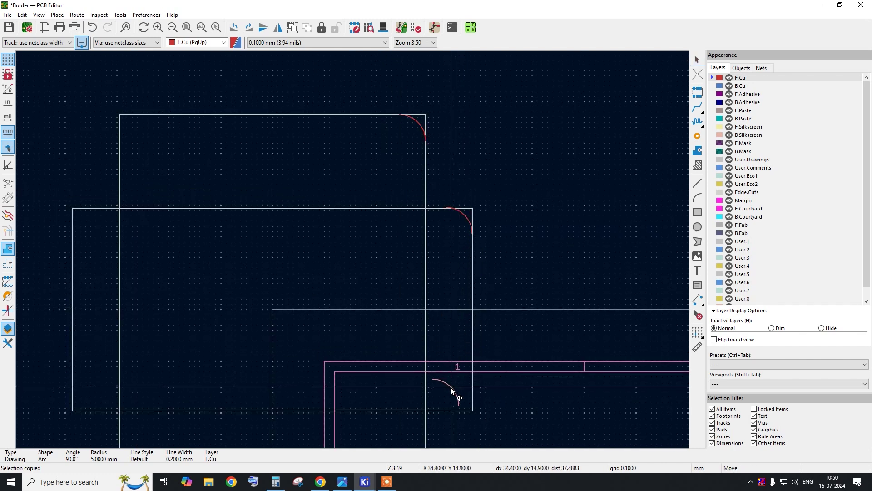
pyautogui.press('r')
pyautogui.click(464, 403)
pyautogui.scroll(3, 452, 150)
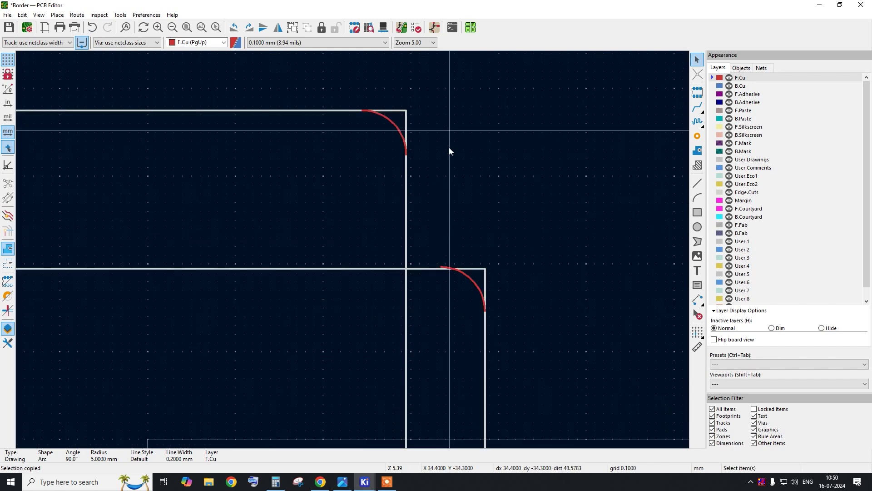
# Step: Place an arc copy rotated 180° in the inner corner between the upright's right edge and the crosswise rectangle's top edge
pyautogui.scroll(2, 467, 286)
pyautogui.click(469, 275)
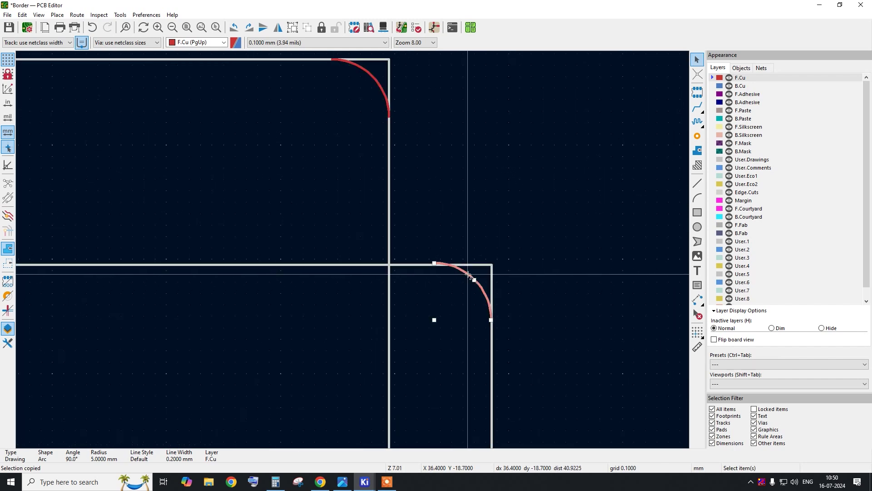
pyautogui.hotkey('ctrl', 'v')
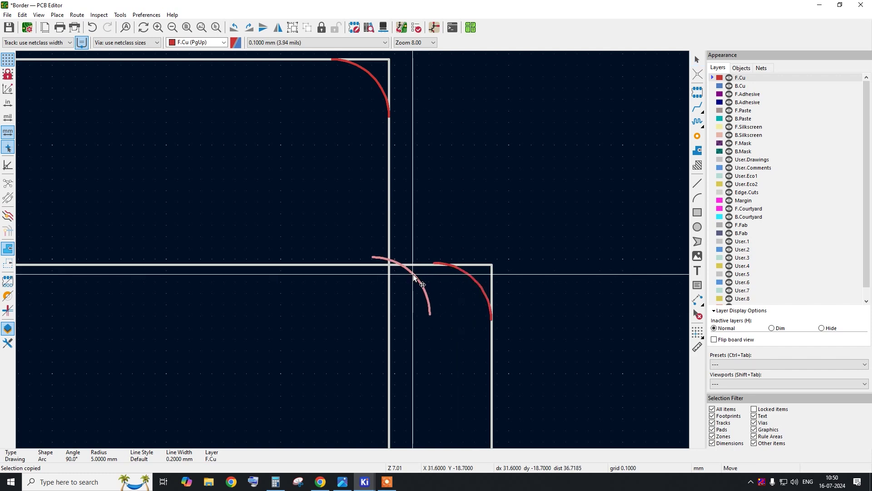
pyautogui.press('r')
pyautogui.click(389, 204)
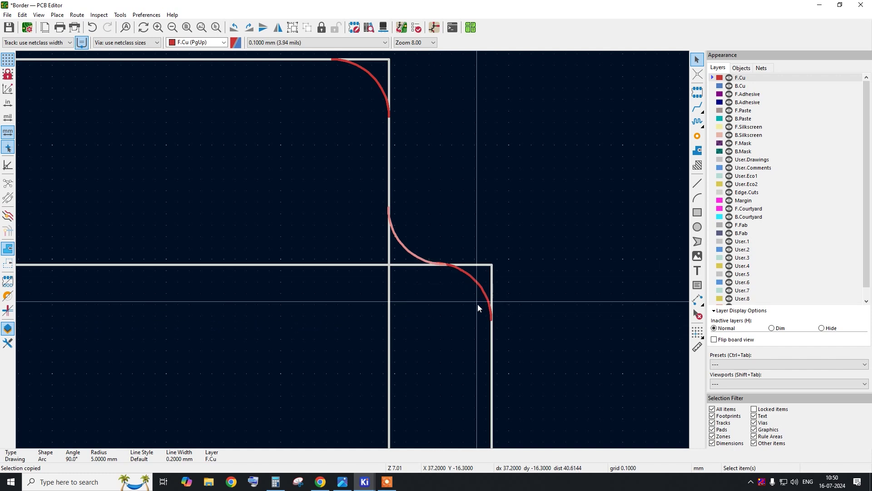
# Step: Delete the two overlapping arcs at the crosswise rectangle's upper-right corner and the adjacent inner corner
pyautogui.scroll(5, 443, 263)
pyautogui.scroll(3, 444, 264)
pyautogui.click(399, 237)
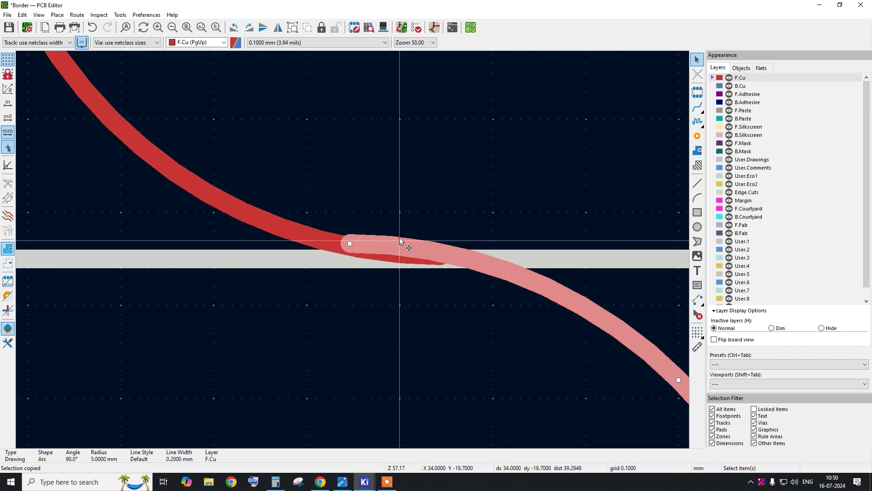
pyautogui.scroll(-5, 399, 237)
pyautogui.scroll(-4, 405, 246)
pyautogui.press('Delete')
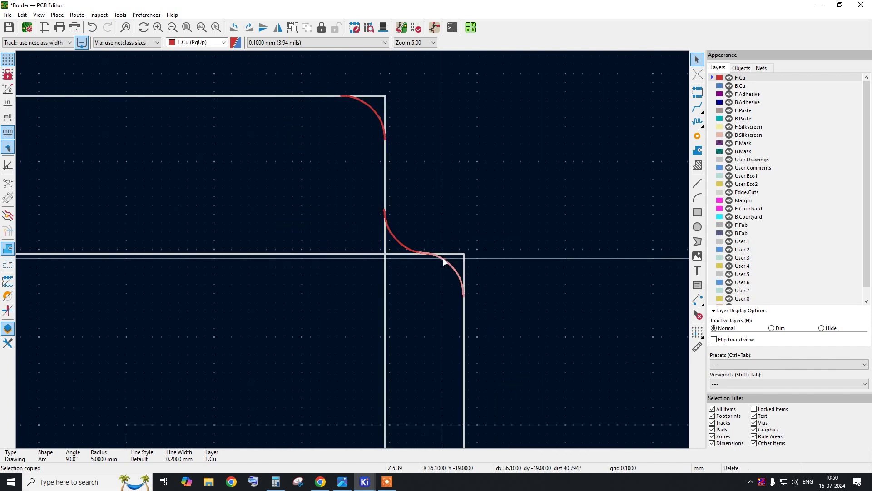
pyautogui.click(408, 245)
pyautogui.keyDown('shift'); pyautogui.scroll(-3, 418, 166); pyautogui.keyUp('shift')
pyautogui.keyDown('ctrl'); pyautogui.hscroll(3, 430, 295); pyautogui.keyUp('ctrl')
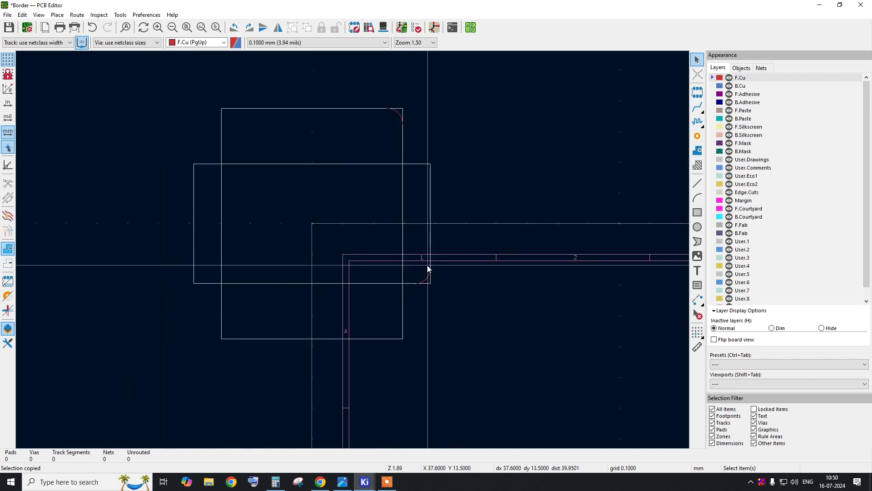
# Step: Clear the remaining corner arcs from the upright and crosswise rectangles
pyautogui.keyDown('shift'); pyautogui.scroll(3, 440, 342); pyautogui.keyUp('shift')
pyautogui.scroll(-1, 427, 248)
pyautogui.click(414, 229)
pyautogui.press('Escape')
pyautogui.scroll(5, 443, 307)
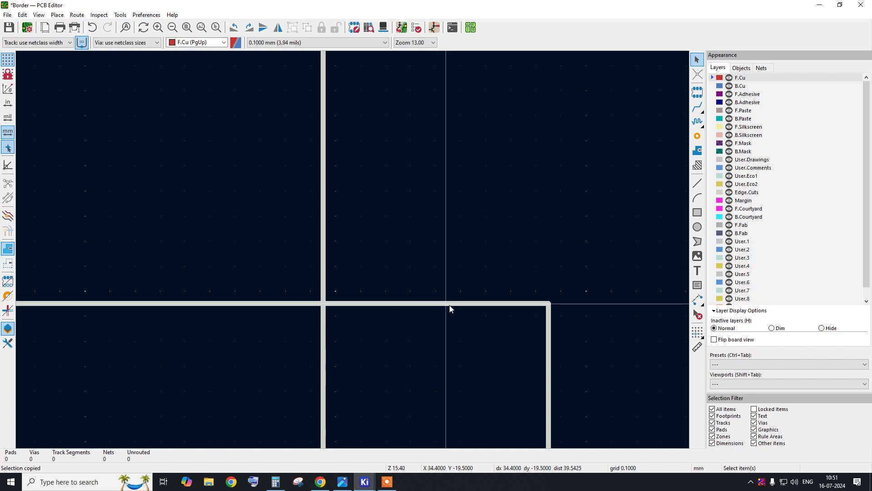
# Step: Measure the distance from the crosswise rectangle's upper-right corner to the upright rectangle's right edge
pyautogui.click(698, 347)
pyautogui.click(549, 303)
pyautogui.scroll(5, 323, 304)
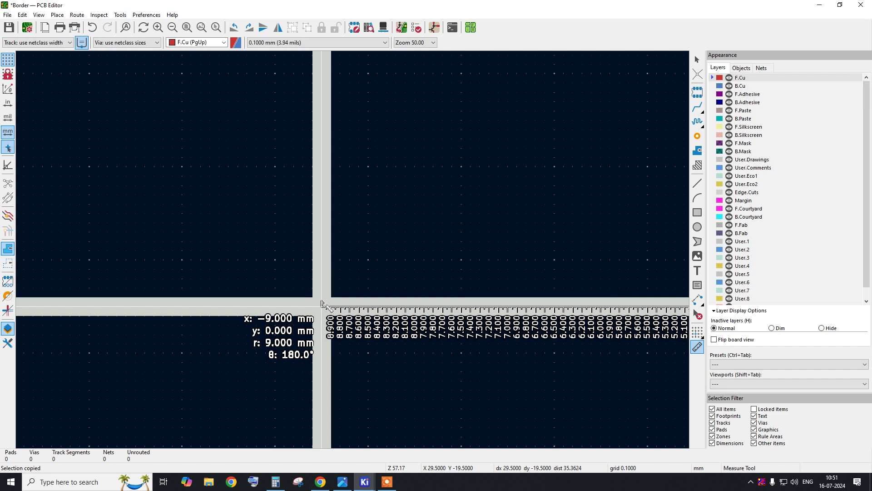
pyautogui.scroll(-3, 323, 305)
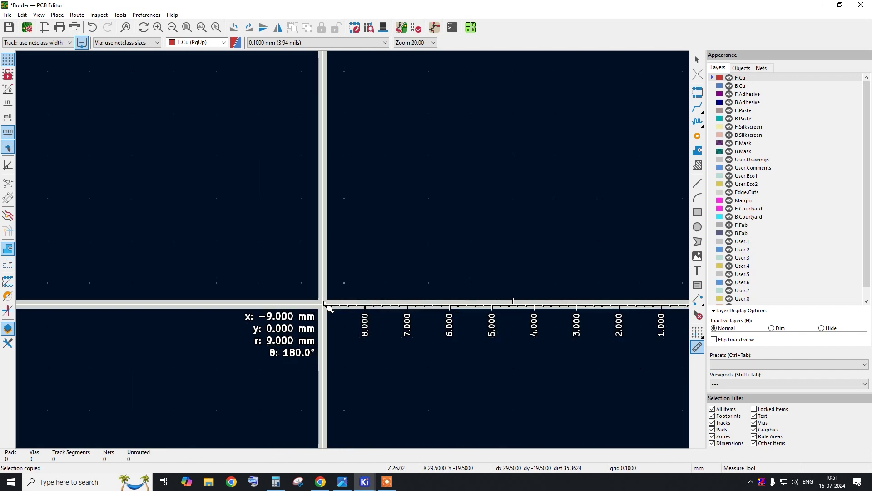
pyautogui.scroll(-2, 323, 302)
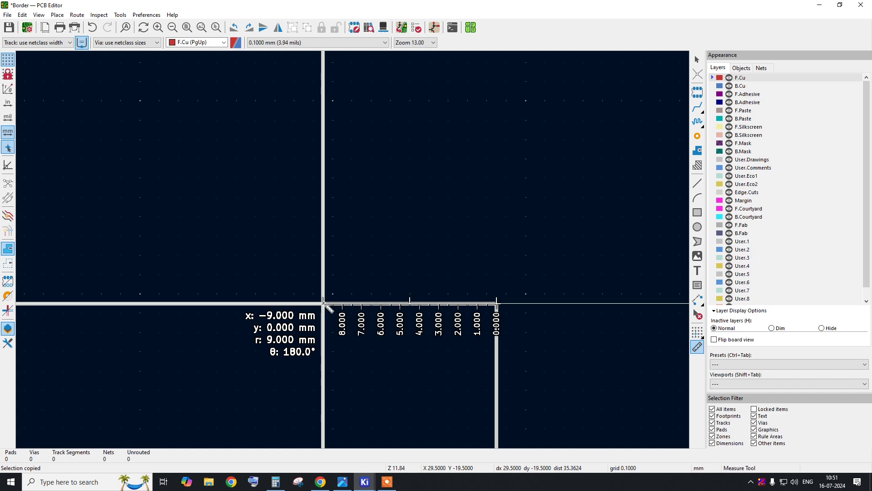
pyautogui.rightClick(326, 302)
pyautogui.click(348, 308)
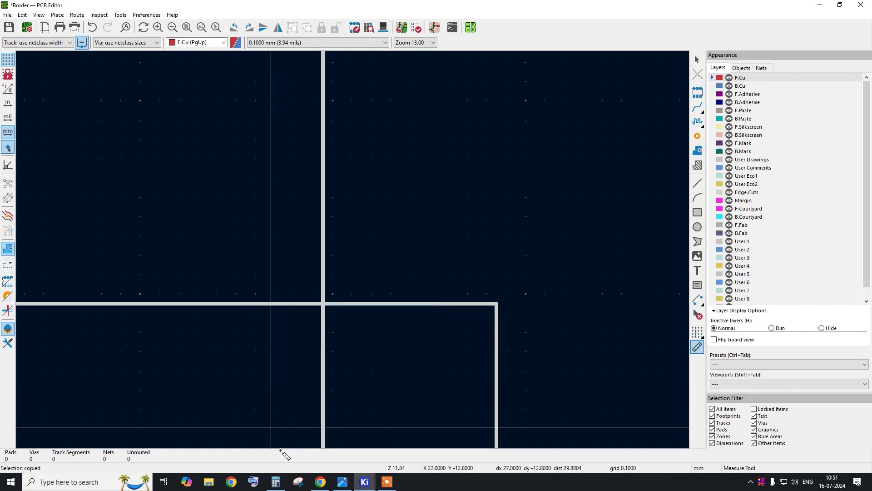
# Step: Calculate 9 ÷ 2 in Calculator, close it and leave the measuring tool in the PCB Editor
pyautogui.click(276, 482)
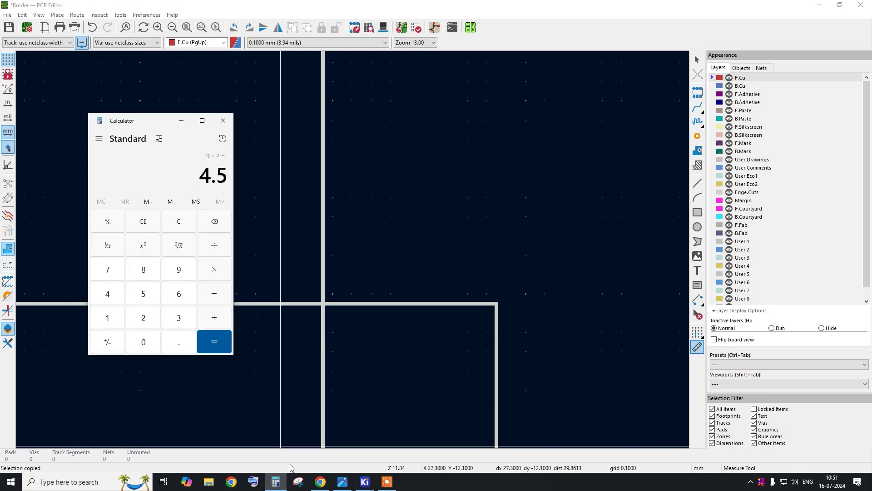
pyautogui.click(223, 120)
pyautogui.scroll(-3, 429, 341)
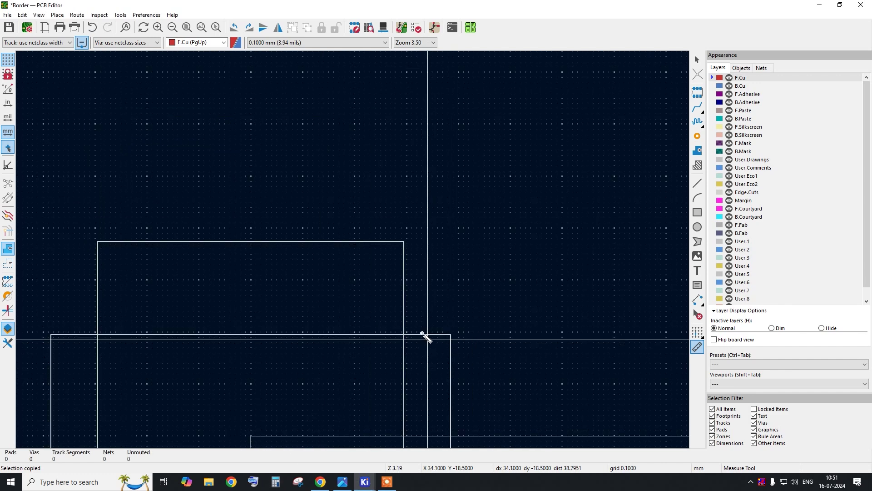
pyautogui.rightClick(438, 196)
pyautogui.click(446, 201)
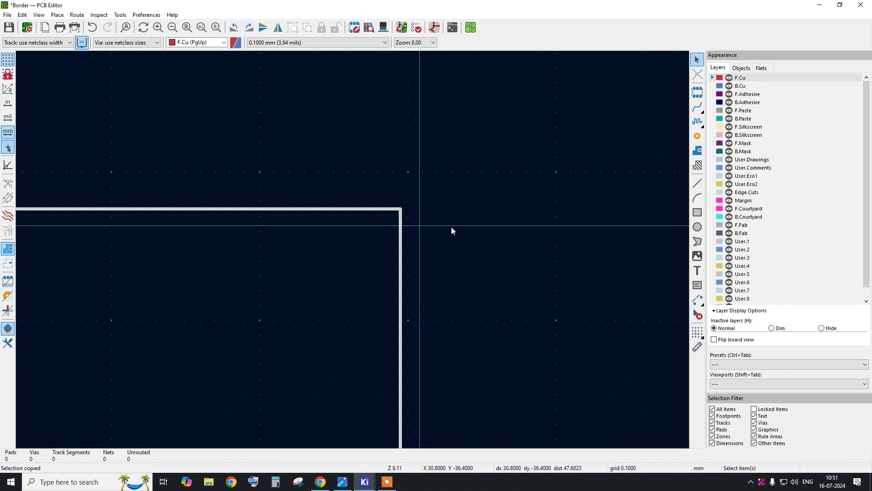
# Step: Try an arc of about 2.4 mm radius and 92° centred near the upright rectangle's upper-right corner, and delete it
pyautogui.click(697, 199)
pyautogui.scroll(2, 408, 209)
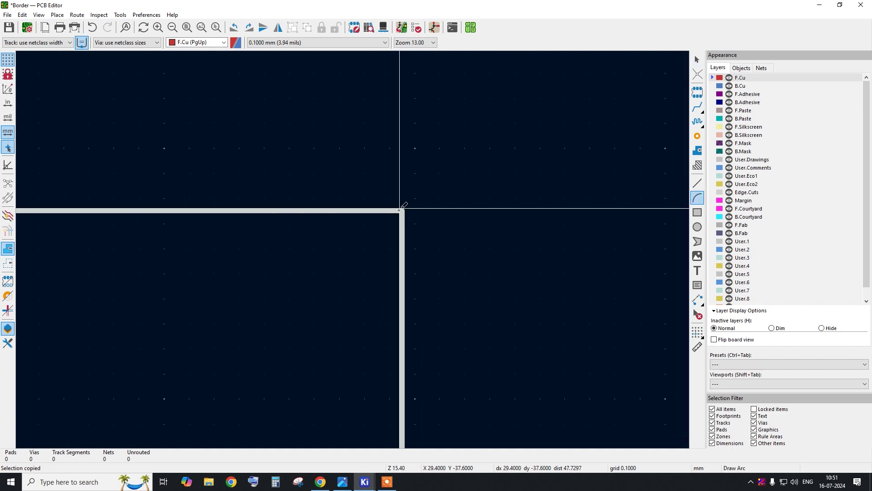
pyautogui.click(402, 210)
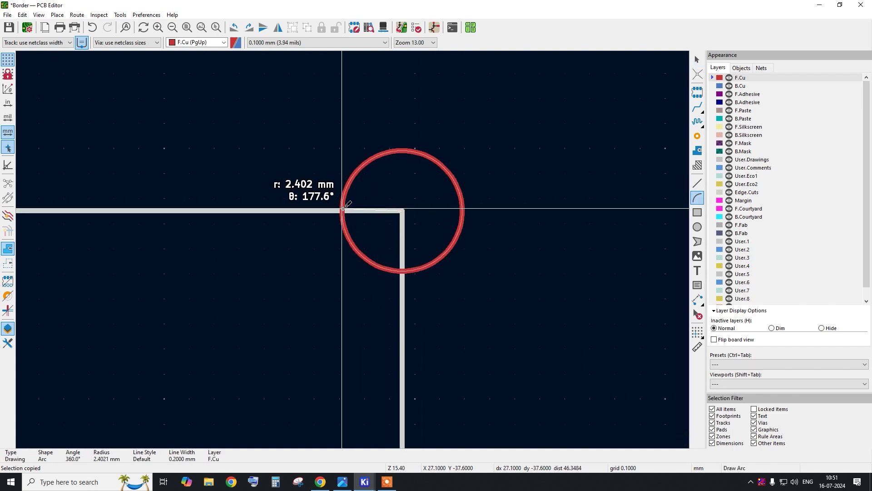
pyautogui.click(342, 209)
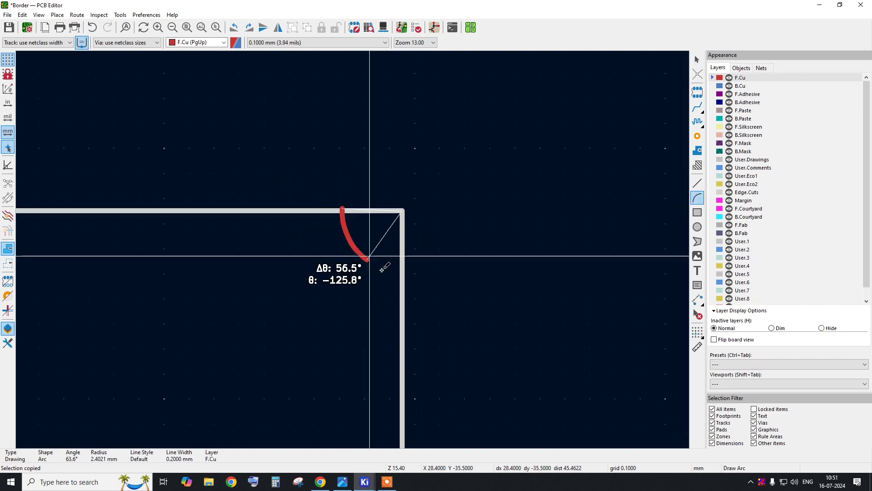
pyautogui.rightClick(402, 286)
pyautogui.click(420, 295)
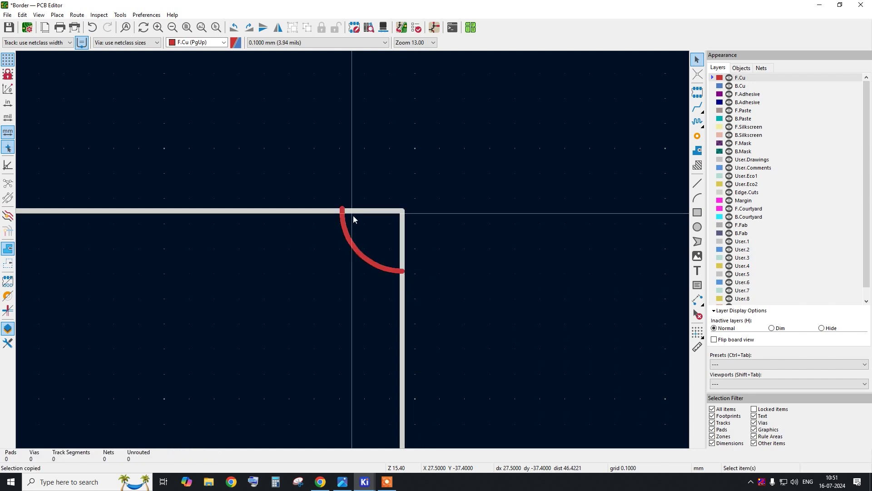
pyautogui.scroll(1, 353, 215)
pyautogui.click(347, 249)
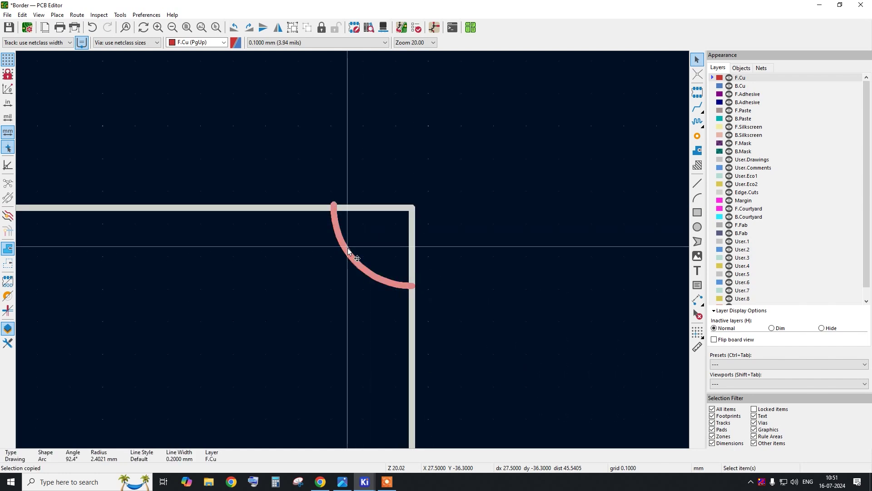
pyautogui.press('Delete')
# Step: Draw a 90° arc of 4.5 mm radius centred on the upright rectangle's upper-right corner
pyautogui.scroll(2, 447, 218)
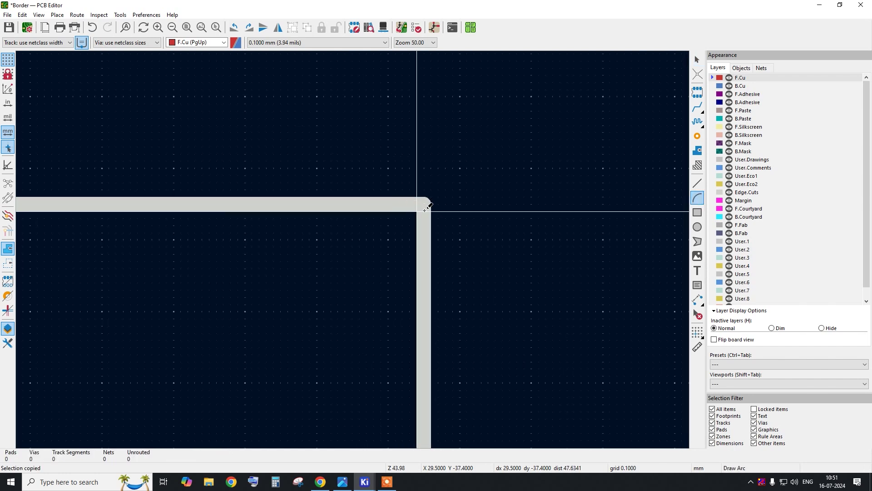
pyautogui.click(424, 205)
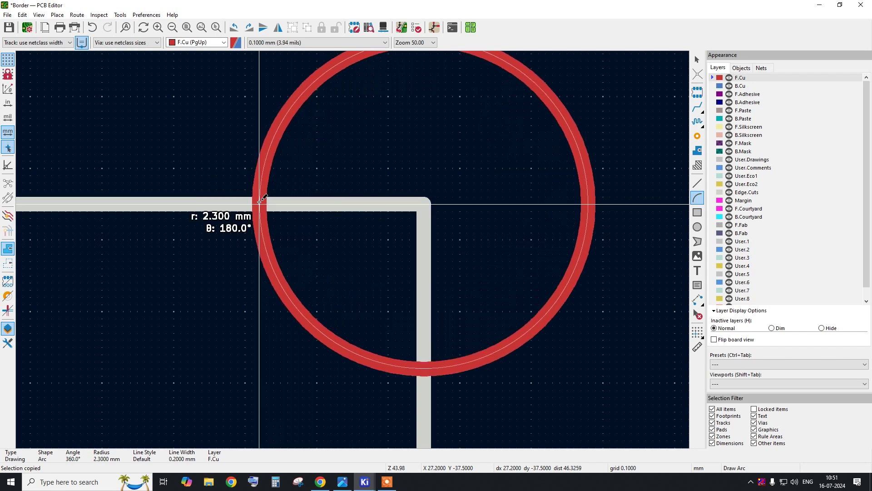
pyautogui.scroll(-3, 183, 202)
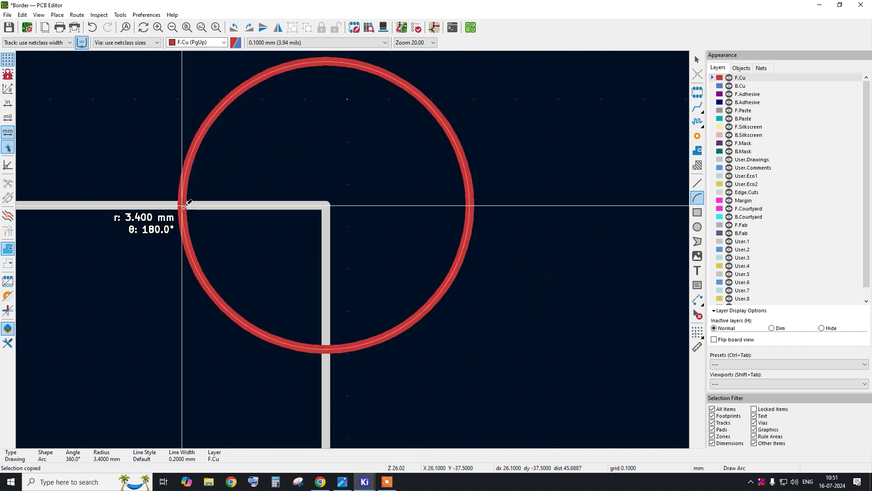
pyautogui.click(135, 205)
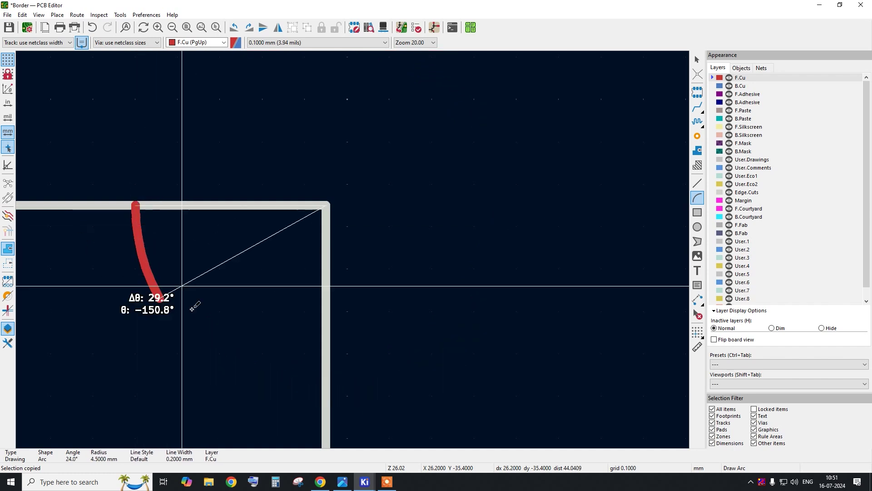
pyautogui.click(326, 393)
# Step: Turn the 4.5 mm arc to bulge outward and move it into the upright rectangle's upper-right corner as its rounding
pyautogui.rightClick(326, 394)
pyautogui.click(340, 312)
pyautogui.scroll(-2, 317, 373)
pyautogui.scroll(1, 319, 335)
pyautogui.press('m')
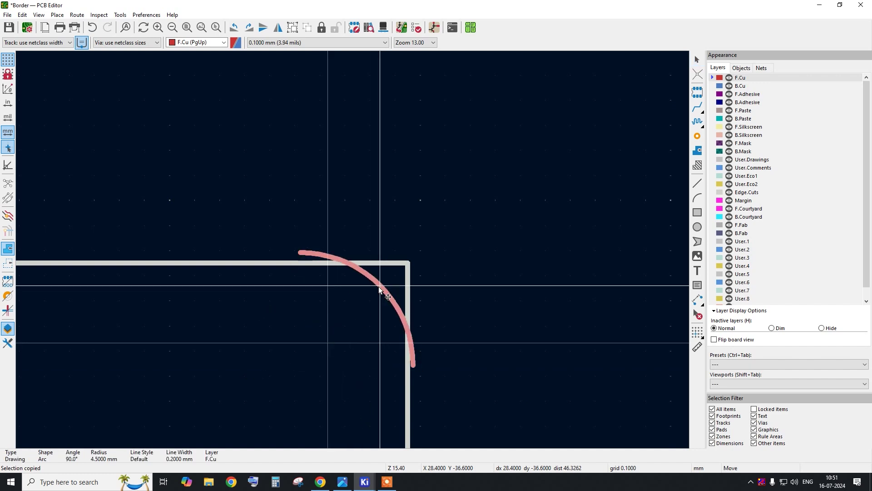
pyautogui.rightClick(377, 299)
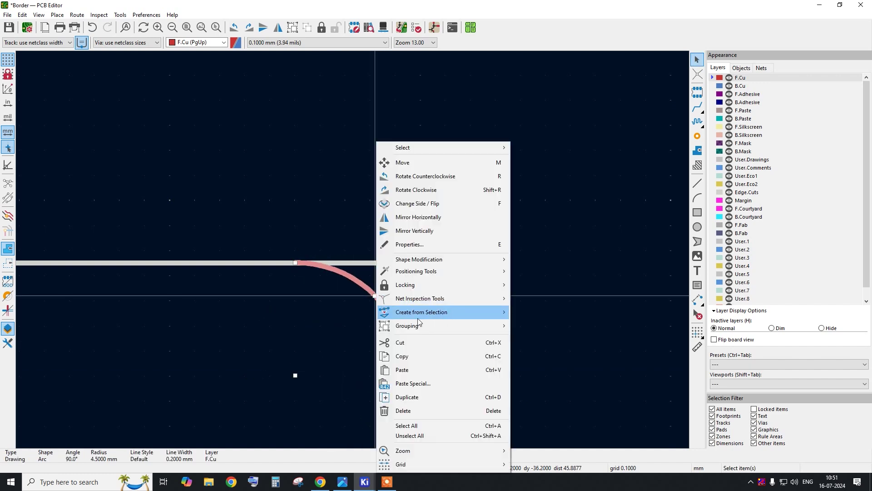
pyautogui.click(396, 146)
pyautogui.scroll(5, 352, 304)
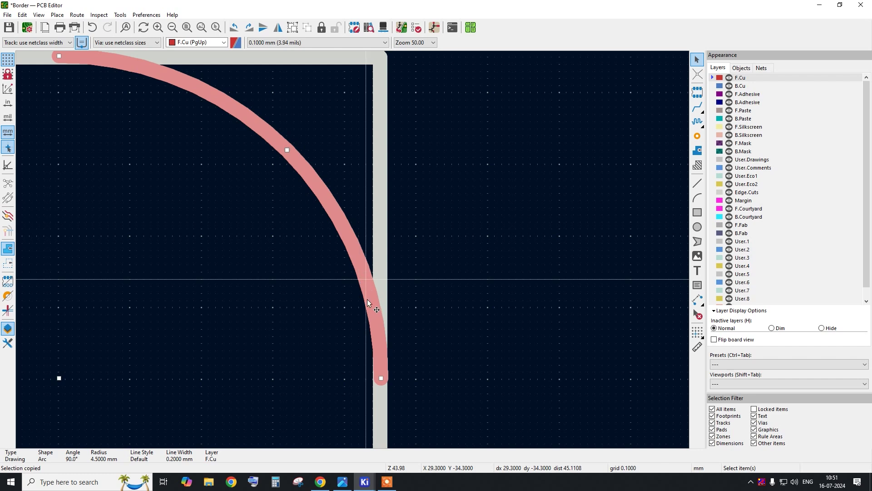
# Step: Align the corner arc's ends with the centrelines of the upright rectangle's right and top edges, its upper end at X 25, Y -37.5
pyautogui.scroll(6, 362, 283)
pyautogui.press('m')
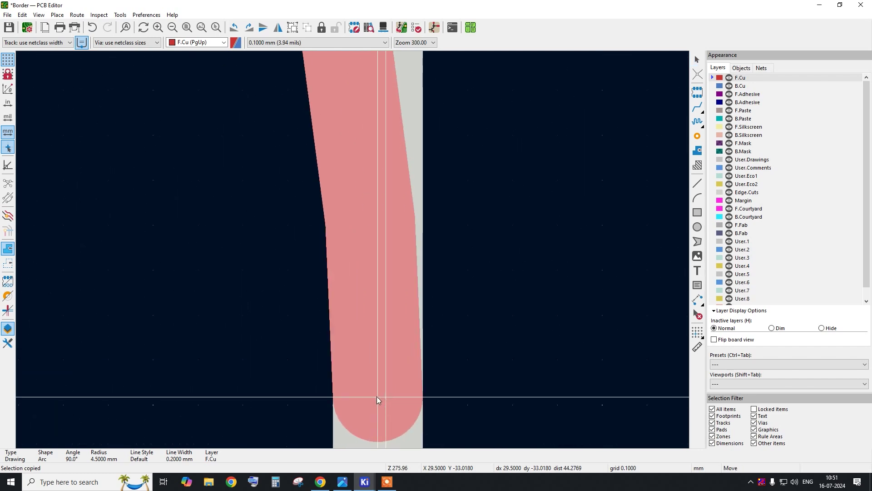
pyautogui.scroll(-8, 499, 397)
pyautogui.scroll(7, 350, 218)
pyautogui.click(366, 263)
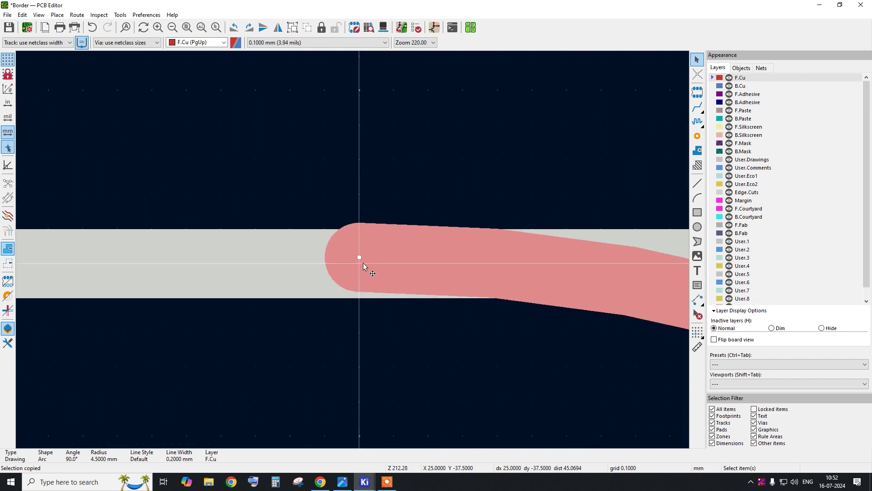
pyautogui.scroll(3, 366, 263)
pyautogui.scroll(-10, 330, 213)
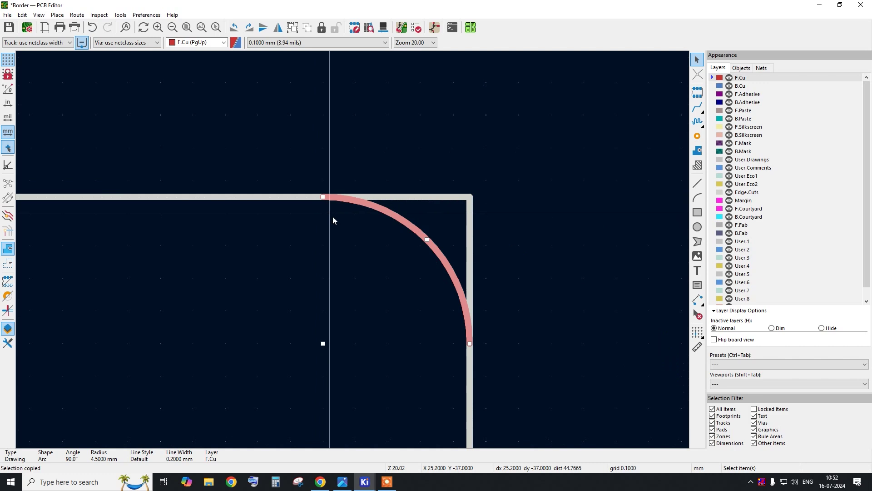
pyautogui.scroll(-5, 489, 173)
pyautogui.scroll(1, 458, 151)
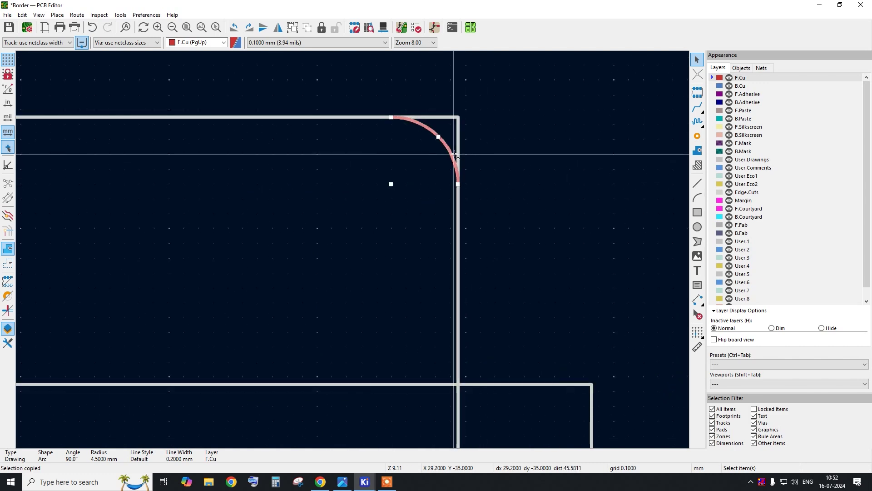
# Step: Paste a copy of the arc and rotate it into the inner corner between the upright rectangle's right edge and the crosswise rectangle's top edge
pyautogui.hotkey('ctrl', 'v')
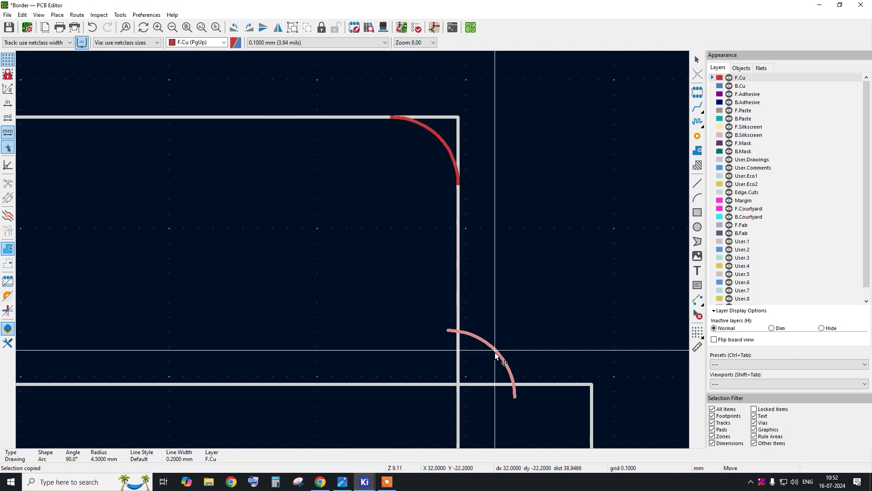
pyautogui.press('r')
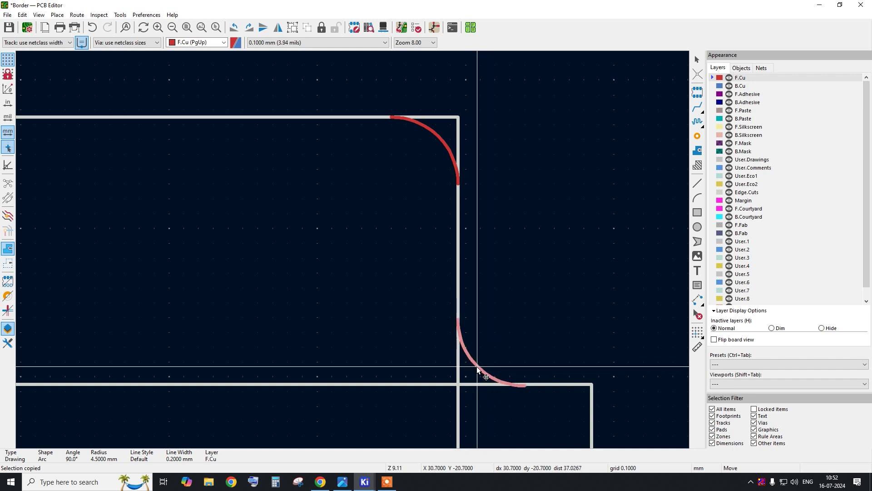
pyautogui.rightClick(480, 370)
pyautogui.press('Escape')
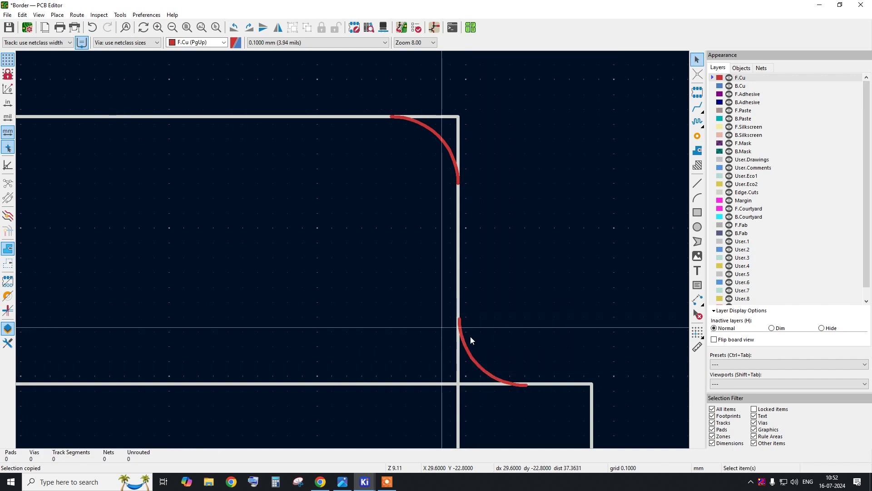
# Step: Align the upper-right inner arc's ends with the centrelines of the upright rectangle's right edge and the crosswise rectangle's top edge
pyautogui.scroll(5, 470, 337)
pyautogui.scroll(3, 413, 287)
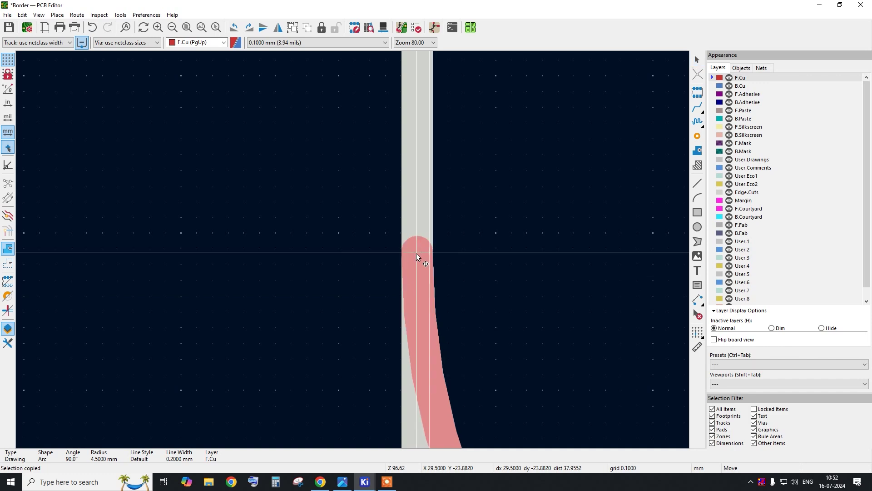
pyautogui.click(416, 253)
pyautogui.scroll(-3, 369, 186)
pyautogui.scroll(-1, 368, 187)
pyautogui.scroll(4, 609, 402)
pyautogui.press('m')
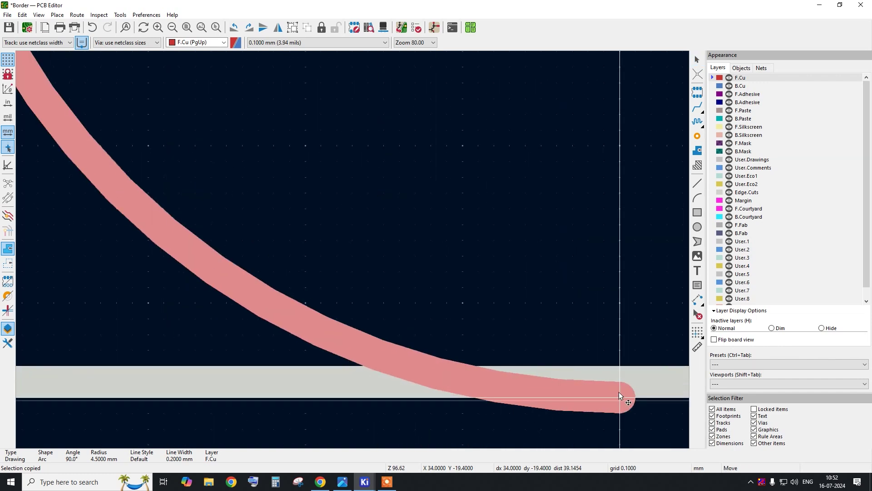
pyautogui.click(616, 380)
pyautogui.scroll(-5, 545, 384)
pyautogui.scroll(3, 286, 219)
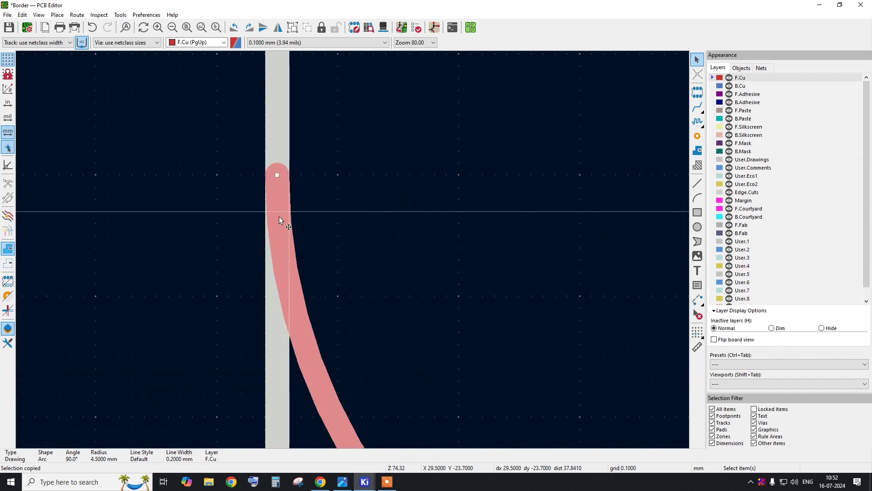
pyautogui.scroll(-4, 306, 269)
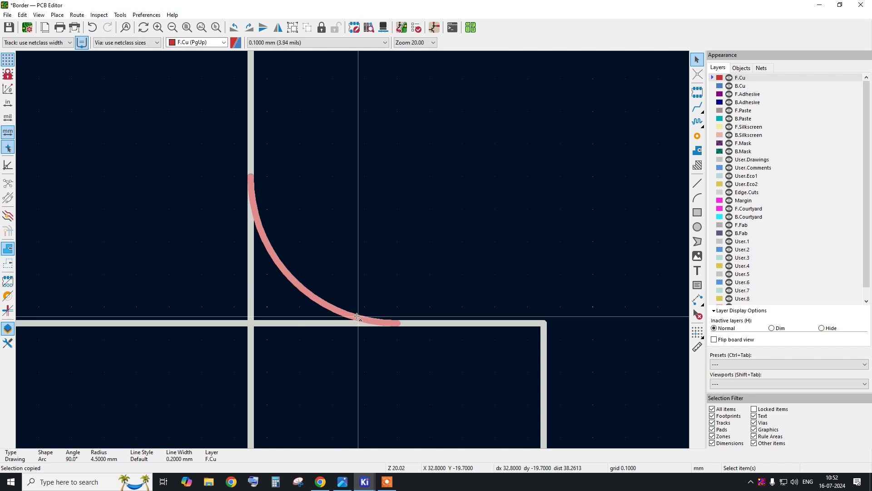
# Step: Paste an arc rotated by 180° into the crosswise rectangle's upper-right corner, joining the inner arc's end at X 34, Y -19.5
pyautogui.hotkey('ctrl', 'v')
pyautogui.press('r')
pyautogui.press('r')
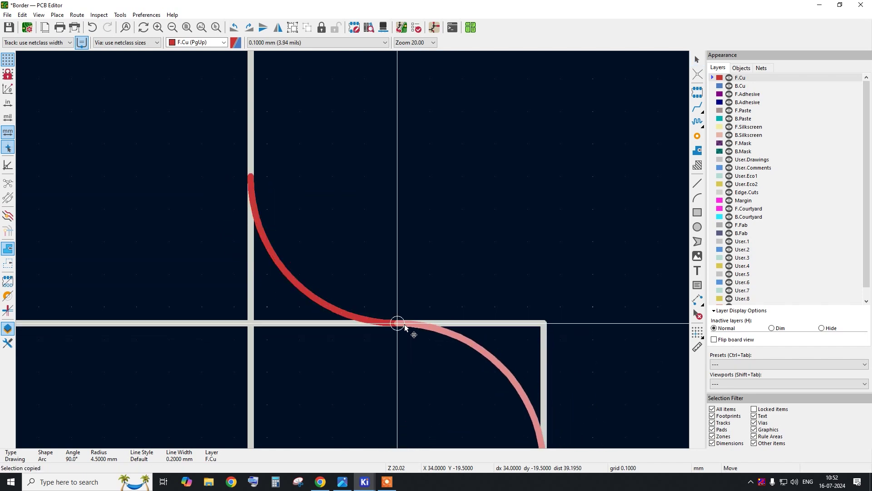
pyautogui.scroll(4, 402, 324)
pyautogui.scroll(-6, 386, 329)
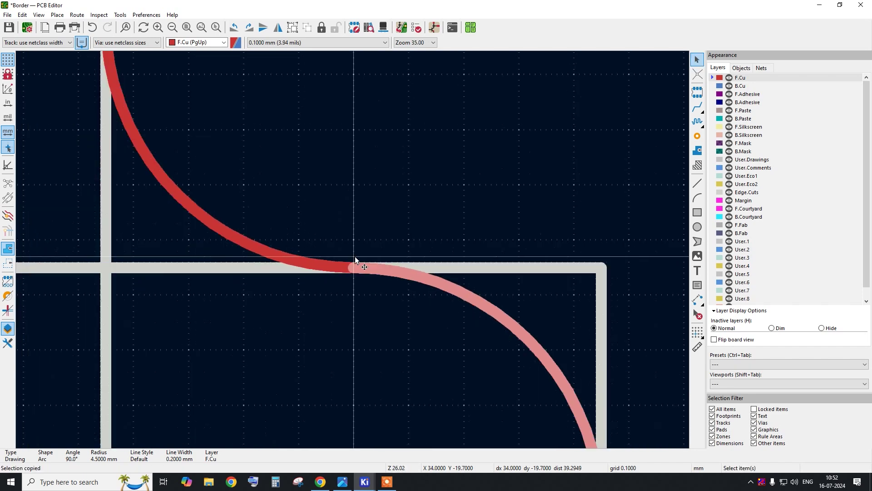
pyautogui.click(362, 265)
pyautogui.scroll(-1, 461, 303)
pyautogui.scroll(3, 435, 325)
pyautogui.scroll(-4, 412, 301)
pyautogui.scroll(-4, 463, 224)
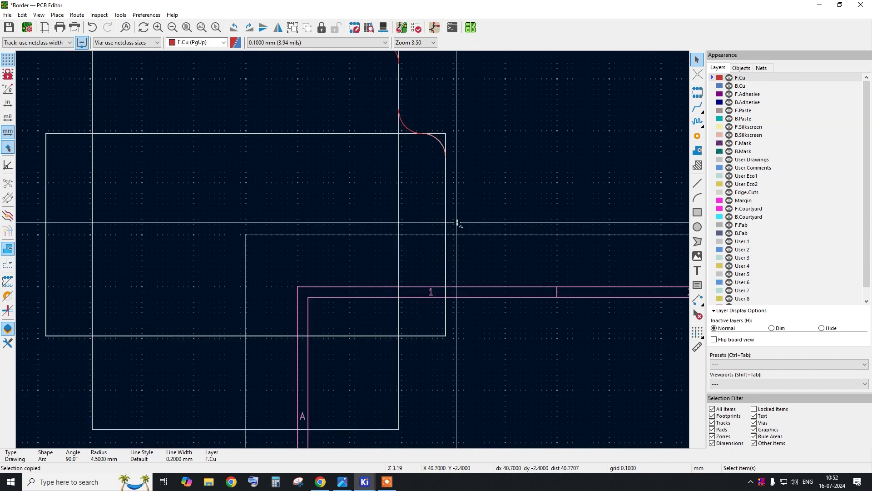
# Step: Place a copy of the 4.5 mm arc in the crosswise rectangle's lower-right corner, with its ends centred on both edges
pyautogui.scroll(6, 435, 335)
pyautogui.click(384, 341)
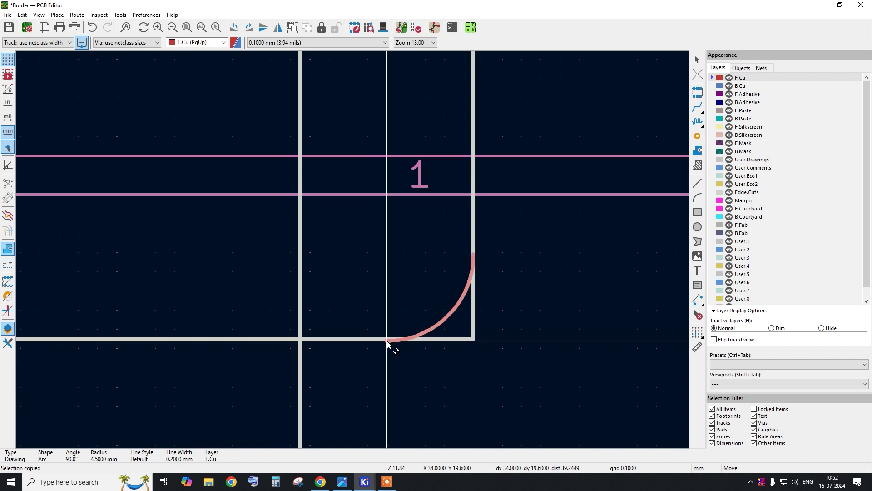
pyautogui.scroll(8, 386, 340)
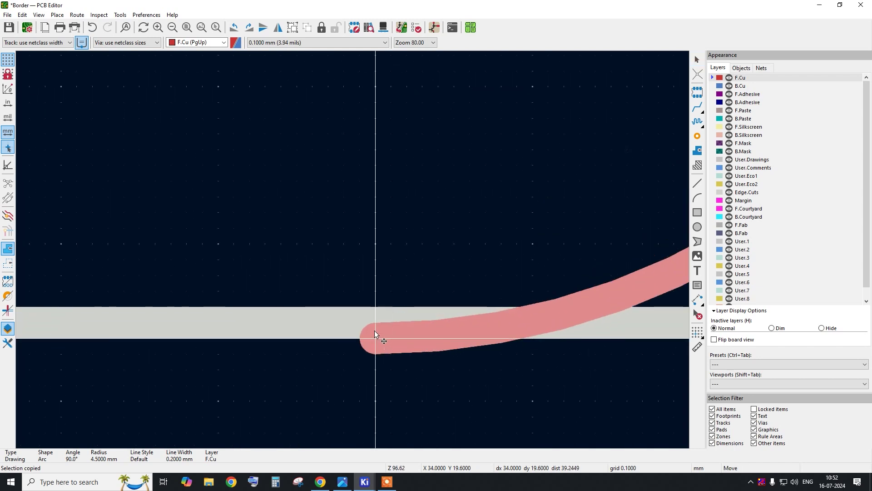
pyautogui.scroll(-5, 375, 323)
pyautogui.scroll(1, 512, 152)
pyautogui.scroll(13, 513, 153)
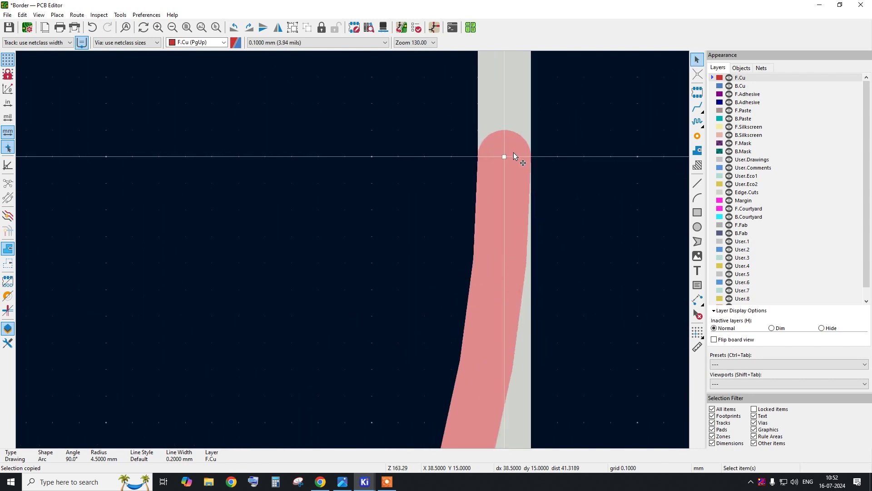
pyautogui.scroll(-10, 546, 171)
pyautogui.scroll(-8, 561, 194)
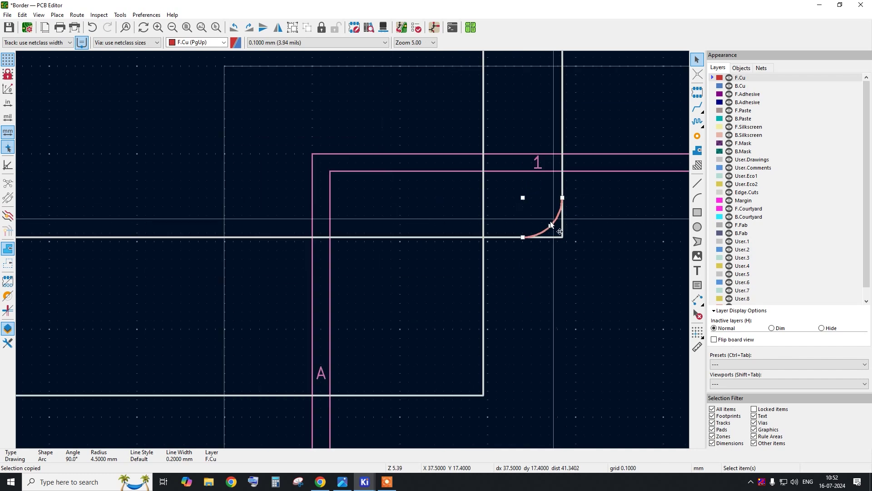
# Step: Paste a copy rotated by 180° into the lower-right inner corner, joining the end of the crosswise rectangle's lower-right arc
pyautogui.scroll(-2, 536, 243)
pyautogui.scroll(6, 530, 244)
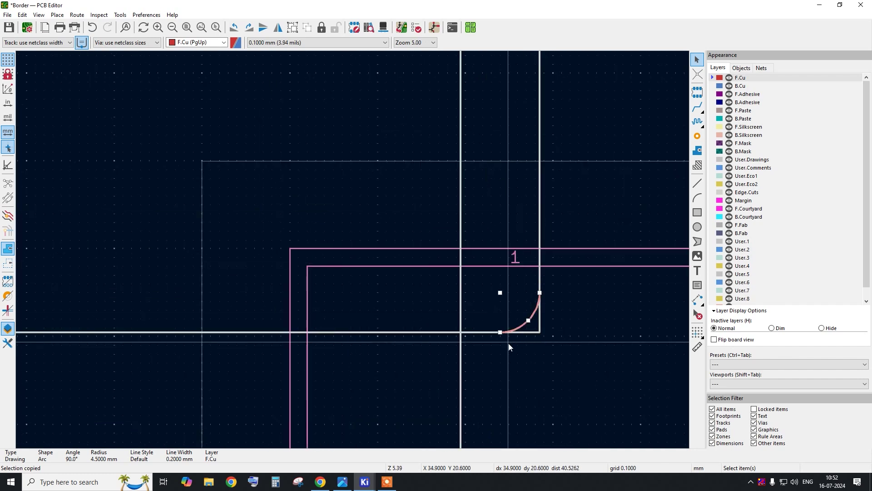
pyautogui.hotkey('ctrl', 'v')
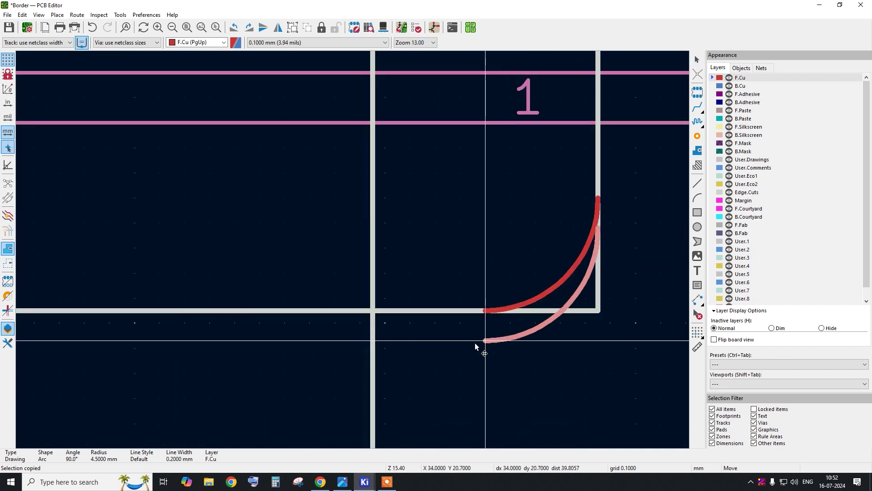
pyautogui.press('r')
pyautogui.press('r')
pyautogui.click(487, 311)
pyautogui.scroll(-2, 428, 229)
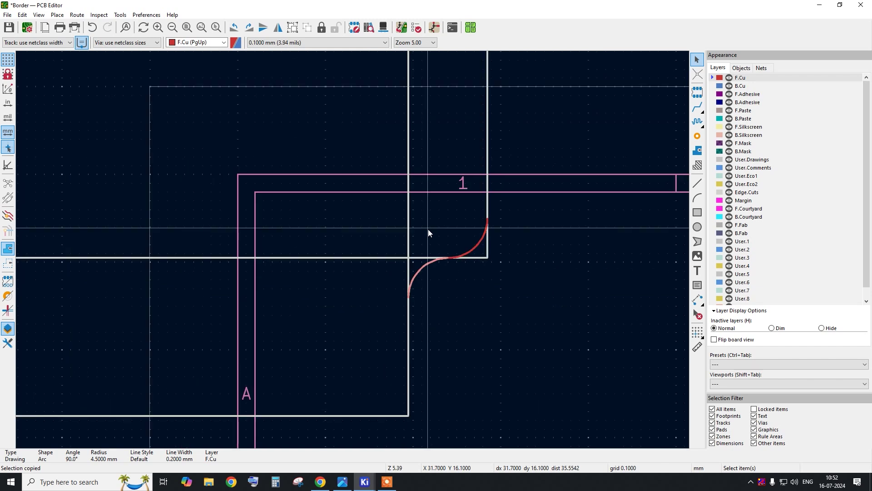
# Step: Paste an arc rotated by 180° into the upright rectangle's lower-right corner, with its ends centred on both edges
pyautogui.scroll(-2, 425, 282)
pyautogui.scroll(3, 517, 226)
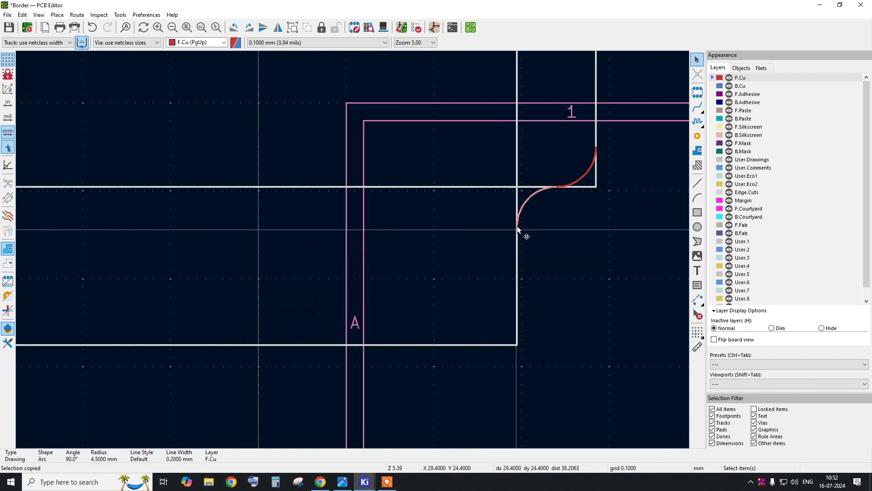
pyautogui.hotkey('ctrl', 'v')
pyautogui.press('r')
pyautogui.press('r')
pyautogui.scroll(10, 517, 336)
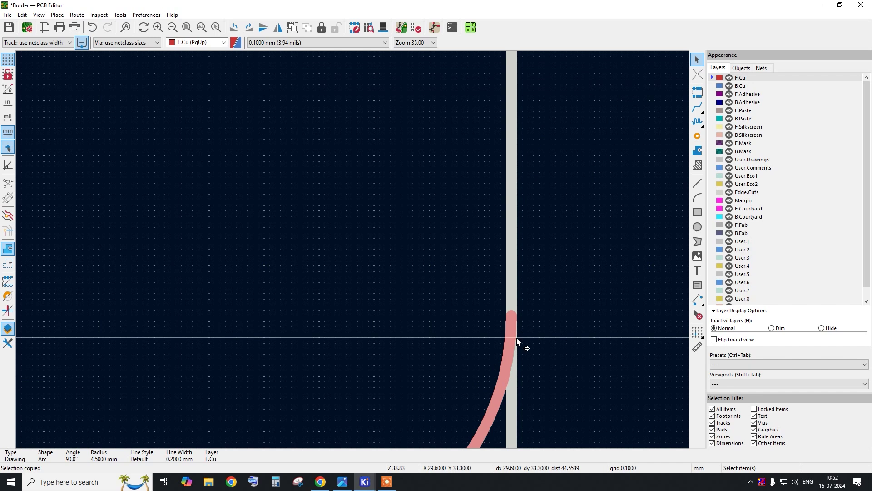
pyautogui.scroll(-5, 370, 371)
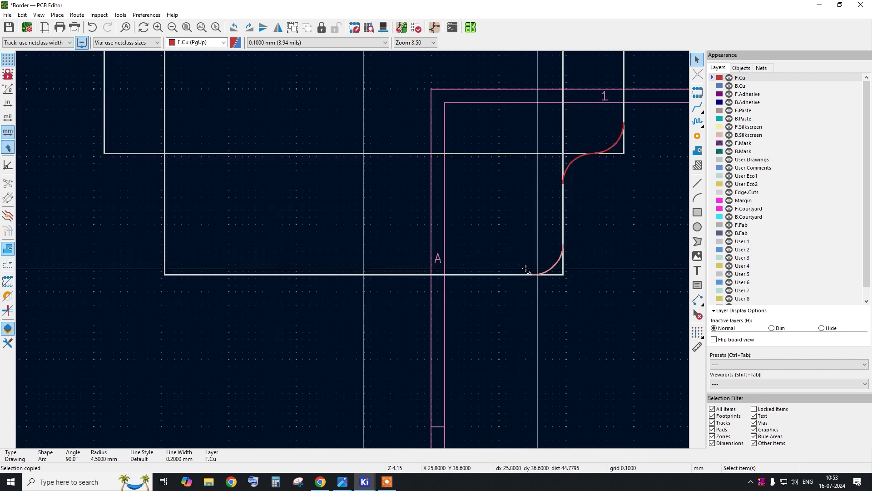
# Step: Place a copy of the 4.5 mm arc in the upright rectangle's lower-left corner
pyautogui.scroll(3, 246, 298)
pyautogui.scroll(-4, 268, 277)
pyautogui.scroll(8, 270, 247)
pyautogui.click(203, 266)
pyautogui.scroll(-8, 262, 316)
# Step: Rotate an arc copy by 180° and fit it into the inner corner between the upright rectangle's left edge and the crosswise rectangle's bottom edge
pyautogui.press('m')
pyautogui.scroll(2, 235, 190)
pyautogui.press('r')
pyautogui.press('r')
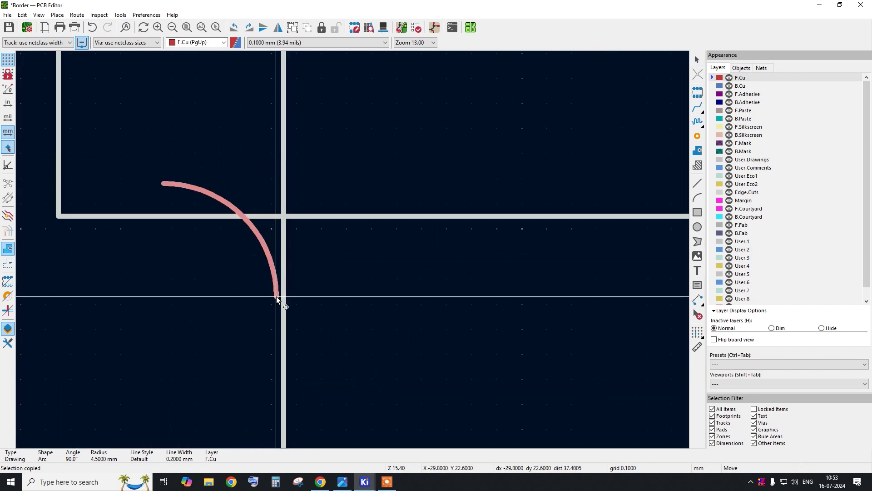
pyautogui.scroll(4, 280, 316)
pyautogui.scroll(-6, 340, 301)
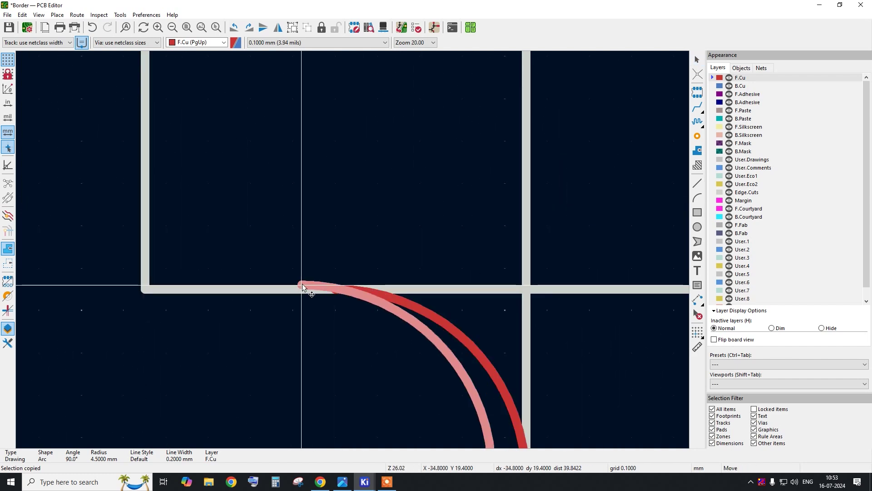
# Step: Place 4.5 mm arcs at the crosswise rectangle's two left corners, the upper-left inner corner and the upright rectangle's upper-left corner
pyautogui.scroll(3, 332, 347)
pyautogui.scroll(5, 280, 223)
pyautogui.scroll(-5, 339, 162)
pyautogui.scroll(5, 105, 410)
pyautogui.click(186, 315)
pyautogui.scroll(-4, 309, 123)
pyautogui.scroll(7, 291, 137)
pyautogui.scroll(-10, 280, 200)
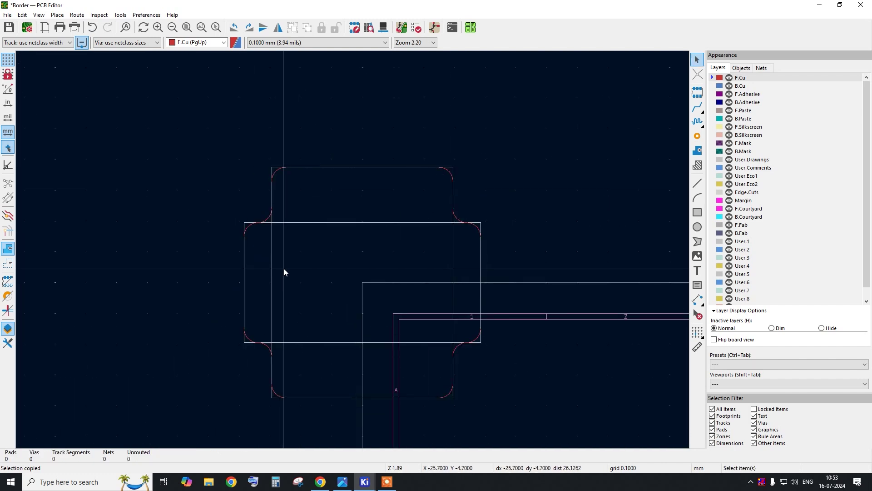
pyautogui.scroll(1, 283, 269)
pyautogui.scroll(-1, 266, 141)
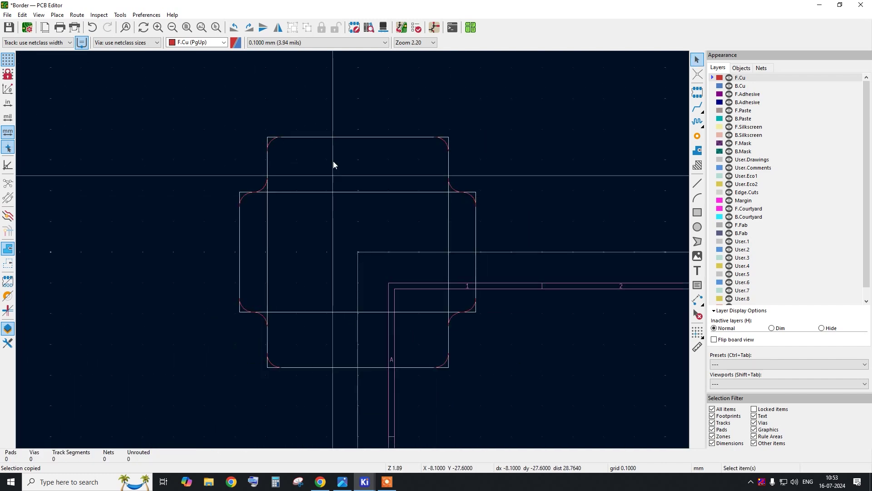
# Step: Delete the 77 x 39 mm and 59 x 75 mm guide rectangles, keeping only the corner arcs
pyautogui.scroll(1, 333, 170)
pyautogui.scroll(-2, 359, 154)
pyautogui.scroll(1, 356, 152)
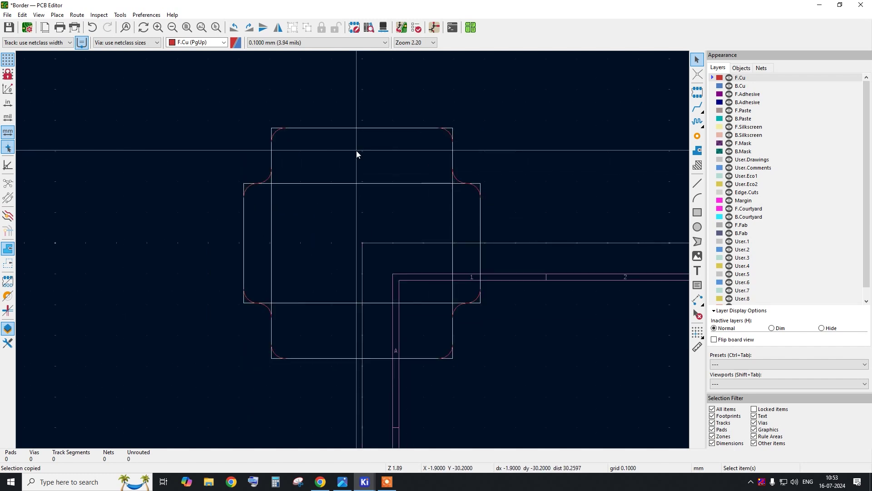
pyautogui.scroll(1, 335, 141)
pyautogui.scroll(-1, 349, 166)
pyautogui.moveTo(492, 248); pyautogui.dragTo(228, 247)
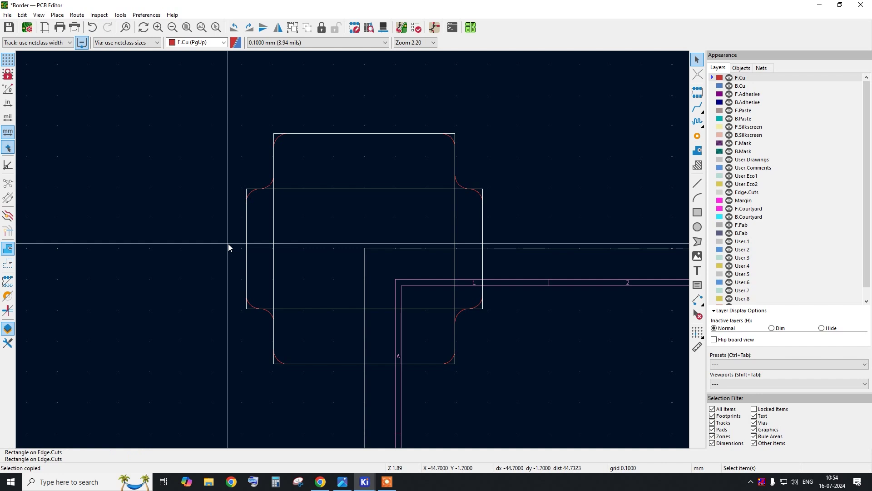
pyautogui.click(377, 190)
pyautogui.press('Delete')
pyautogui.click(377, 188)
pyautogui.click(371, 134)
pyautogui.press('Delete')
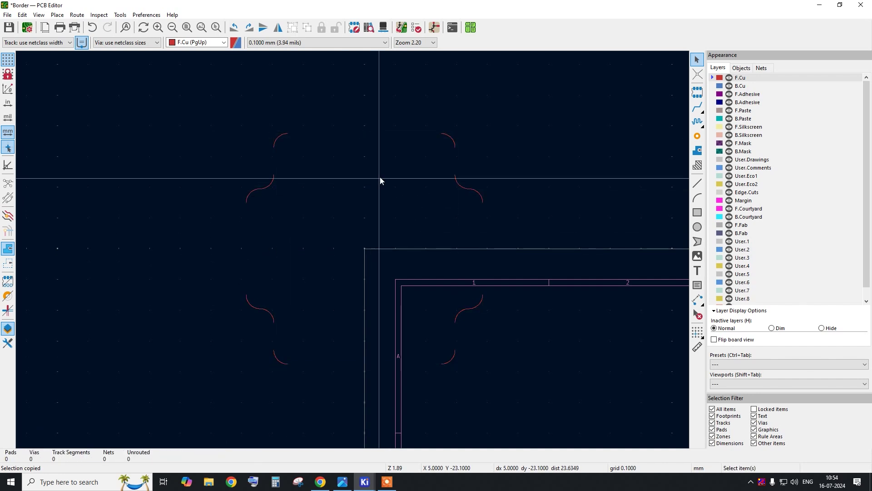
# Step: Draw straight lines joining the arc ends along the 30 mm right side, lower right side, bottom edge and lower left side
pyautogui.scroll(1, 382, 216)
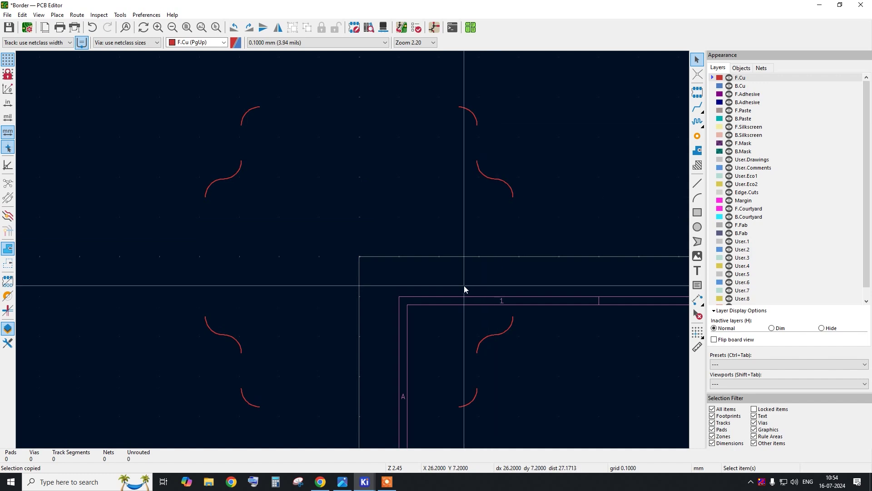
pyautogui.click(698, 183)
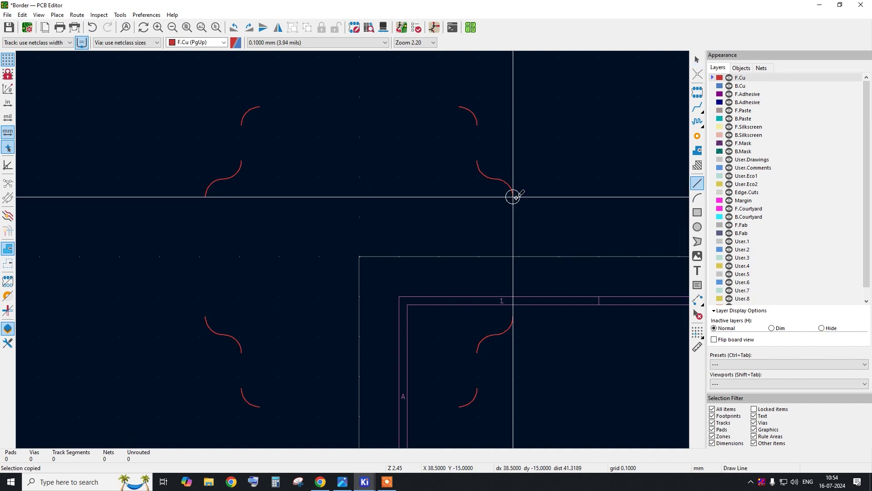
pyautogui.click(478, 353)
pyautogui.click(477, 389)
pyautogui.click(460, 405)
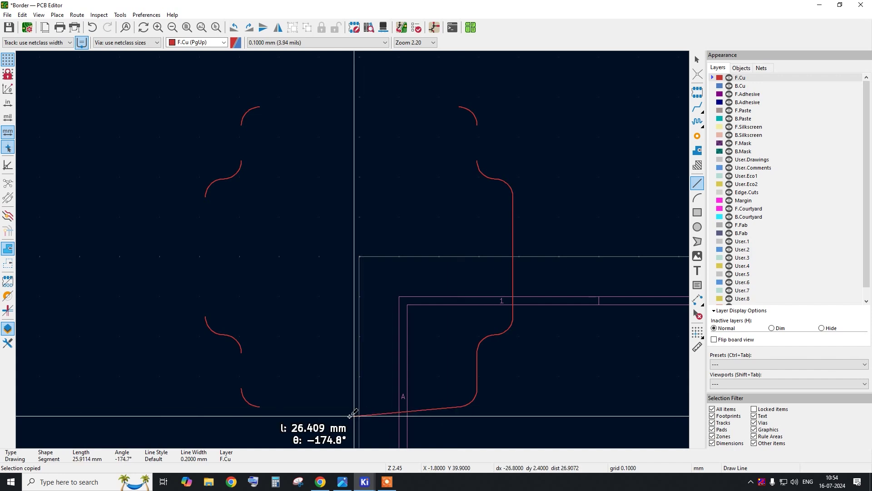
pyautogui.click(260, 406)
pyautogui.click(241, 388)
pyautogui.doubleClick(241, 353)
pyautogui.click(205, 317)
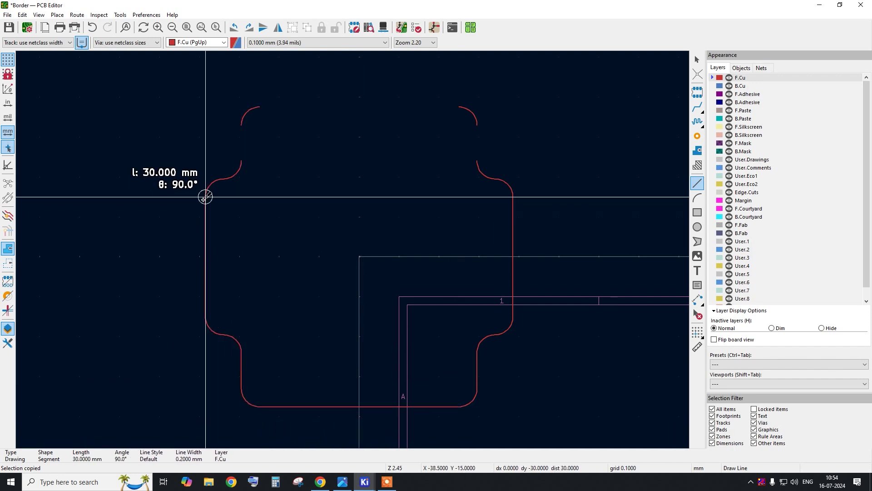
# Step: Close the outline with the 30 mm left side, the upper side segments and the 50 mm top line between the remaining arc ends
pyautogui.doubleClick(241, 161)
pyautogui.click(241, 160)
pyautogui.doubleClick(241, 125)
pyautogui.click(260, 107)
pyautogui.doubleClick(459, 107)
pyautogui.doubleClick(477, 161)
pyautogui.rightClick(503, 144)
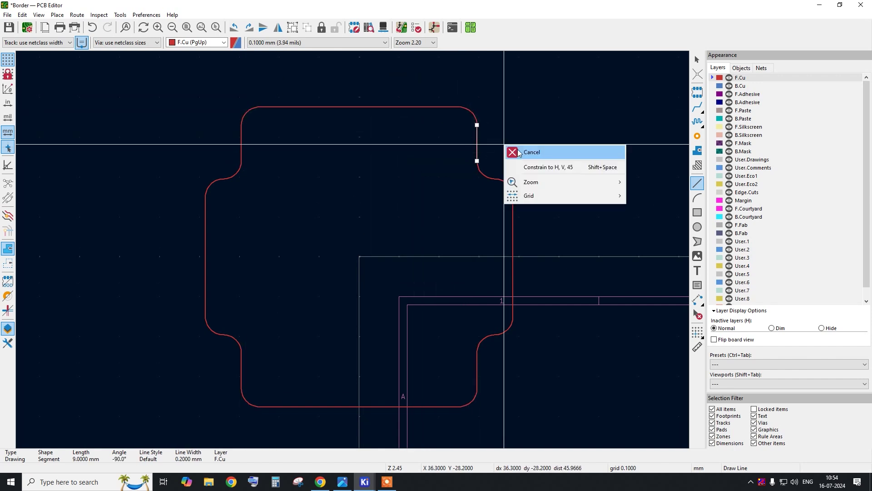
pyautogui.click(511, 150)
# Step: Change the layer of the outline's 50 mm top line to Edge.Cuts
pyautogui.scroll(-2, 416, 209)
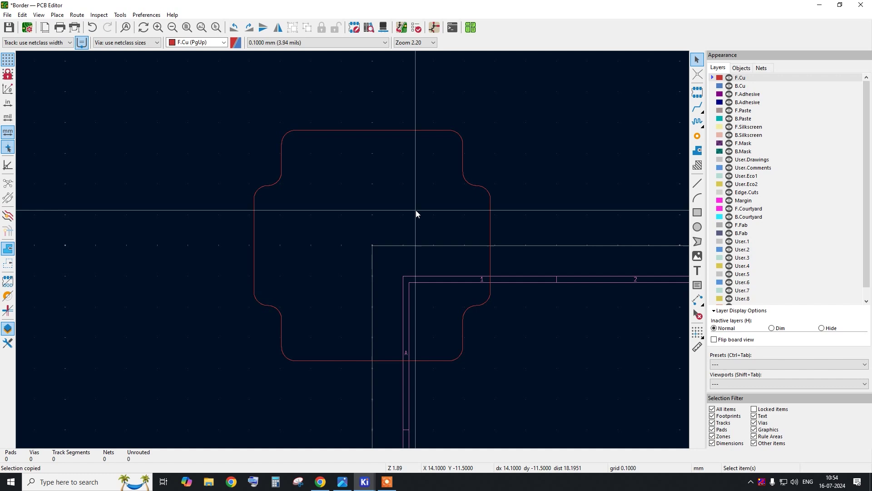
pyautogui.click(419, 130)
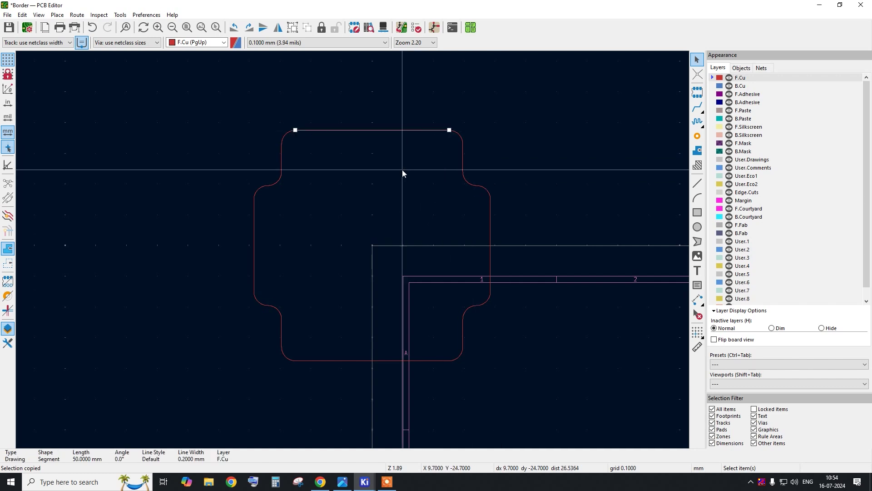
pyautogui.press('e')
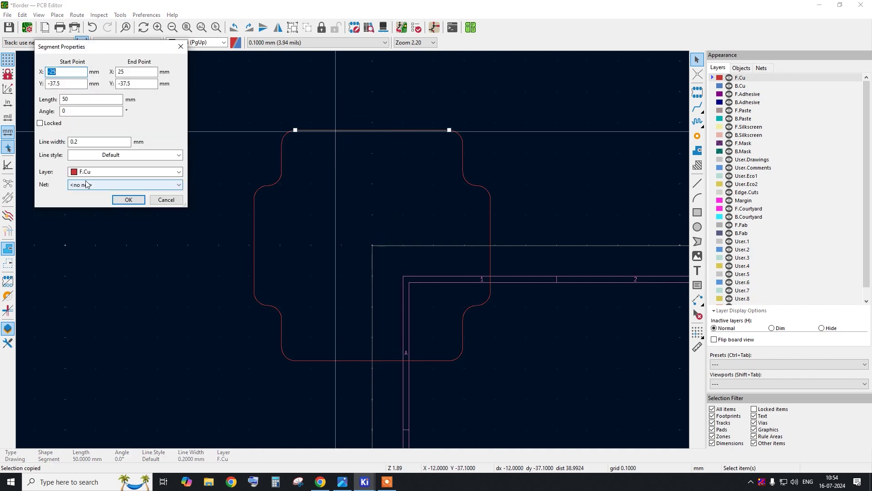
pyautogui.click(96, 172)
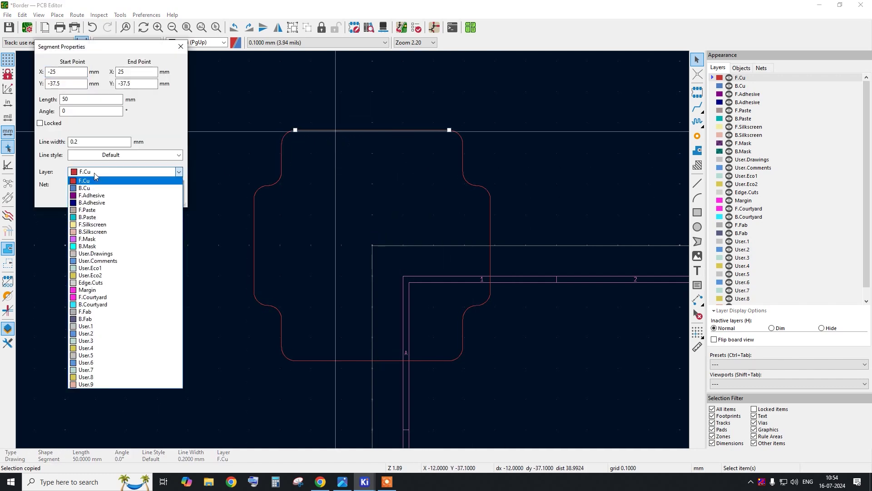
pyautogui.click(92, 283)
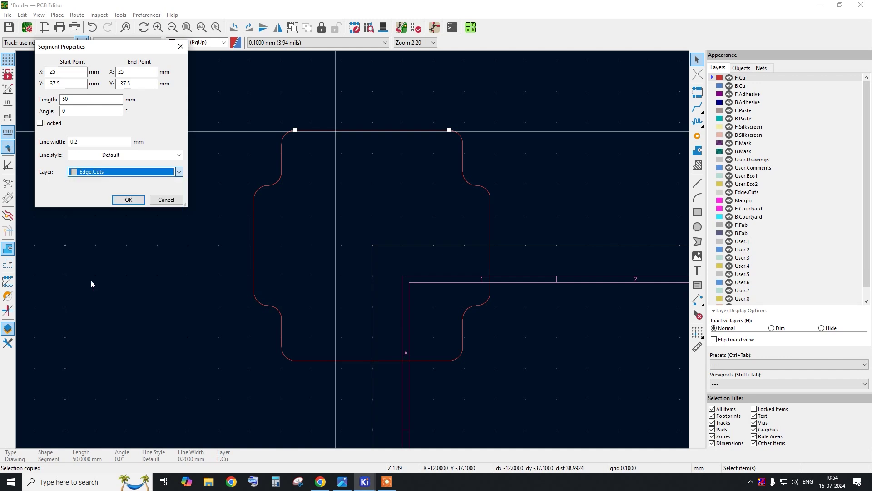
pyautogui.click(129, 200)
# Step: Assign the upper-right corner arc and the 9 mm vertical line below it to the Edge.Cuts layer
pyautogui.scroll(3, 461, 129)
pyautogui.click(450, 139)
pyautogui.press('e')
pyautogui.click(125, 160)
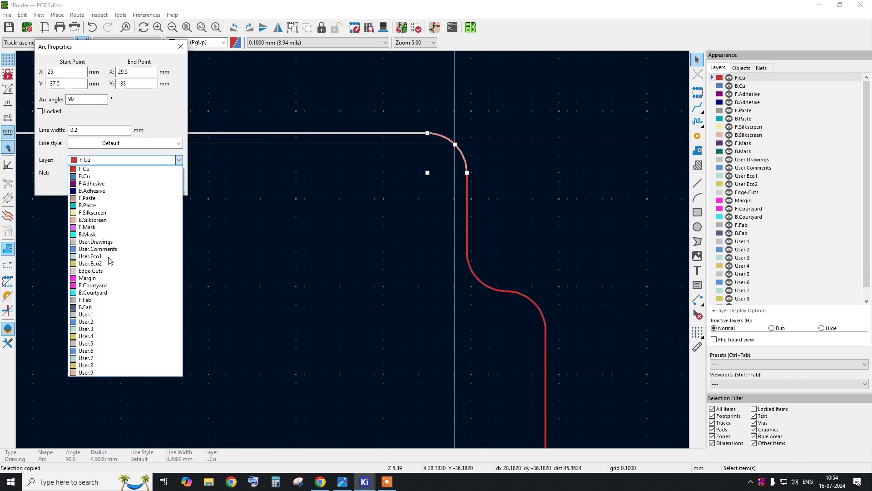
pyautogui.click(94, 272)
pyautogui.click(128, 188)
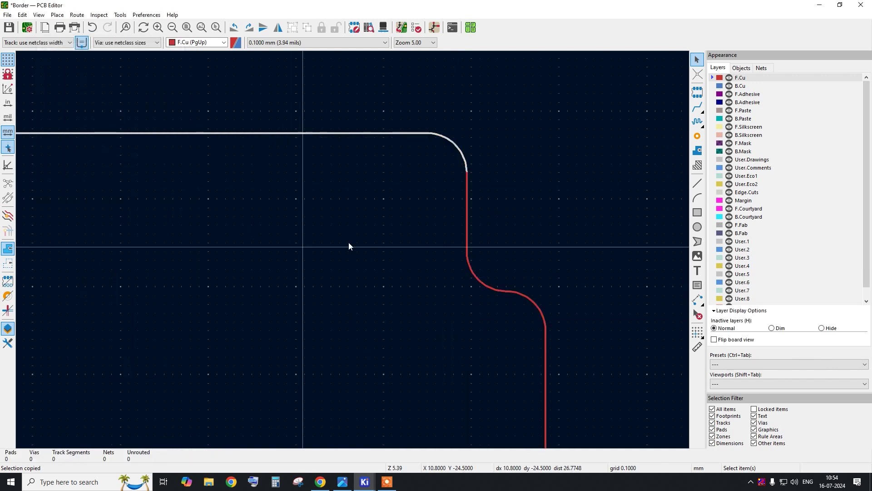
pyautogui.press('e')
pyautogui.click(91, 172)
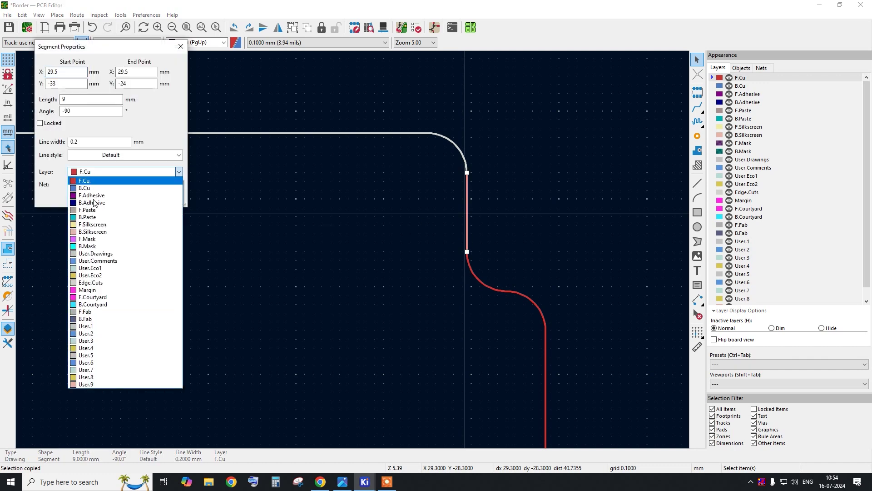
pyautogui.click(91, 282)
pyautogui.click(125, 200)
# Step: Assign the inner arc and the outer arc of the outline's upper-right step to Edge.Cuts
pyautogui.moveTo(483, 283); pyautogui.dragTo(326, 167, button='middle')
pyautogui.click(326, 168)
pyautogui.press('e')
pyautogui.click(105, 160)
pyautogui.click(106, 271)
pyautogui.click(128, 188)
pyautogui.click(372, 183)
pyautogui.press('e')
pyautogui.click(106, 271)
pyautogui.click(128, 188)
# Step: Change the layer of the 30 mm vertical line on the outline's right side to Edge.Cuts
pyautogui.click(388, 254)
pyautogui.press('e')
pyautogui.click(102, 282)
pyautogui.click(91, 172)
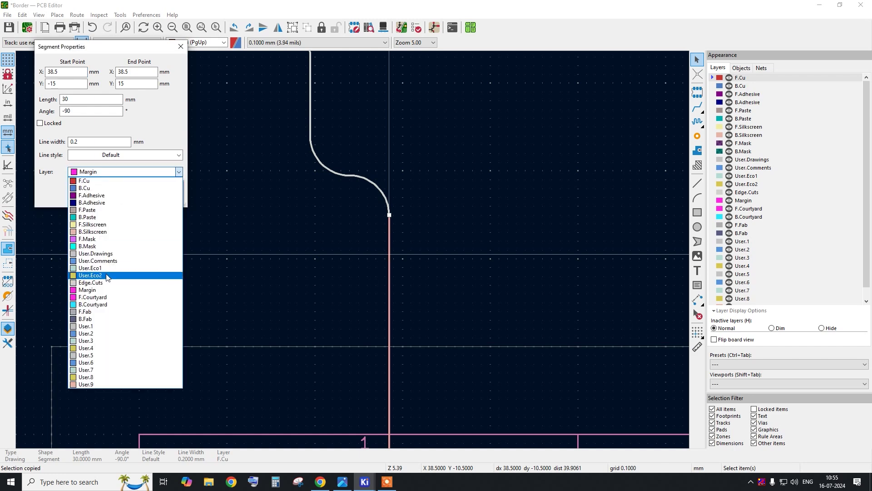
pyautogui.click(91, 283)
pyautogui.click(125, 201)
# Step: Assign the outer arc and the inner arc of the outline's lower-right step to Edge.Cuts
pyautogui.moveTo(377, 127); pyautogui.dragTo(413, 235, button='middle')
pyautogui.click(378, 280)
pyautogui.press('e')
pyautogui.click(124, 160)
pyautogui.click(106, 272)
pyautogui.click(128, 188)
pyautogui.click(351, 303)
pyautogui.press('e')
pyautogui.click(125, 160)
pyautogui.click(106, 271)
pyautogui.click(122, 189)
# Step: Set the layer of the lower-right 9 mm vertical line and the bottom-right corner arc to Edge.Cuts
pyautogui.click(456, 228)
pyautogui.press('e')
pyautogui.click(125, 159)
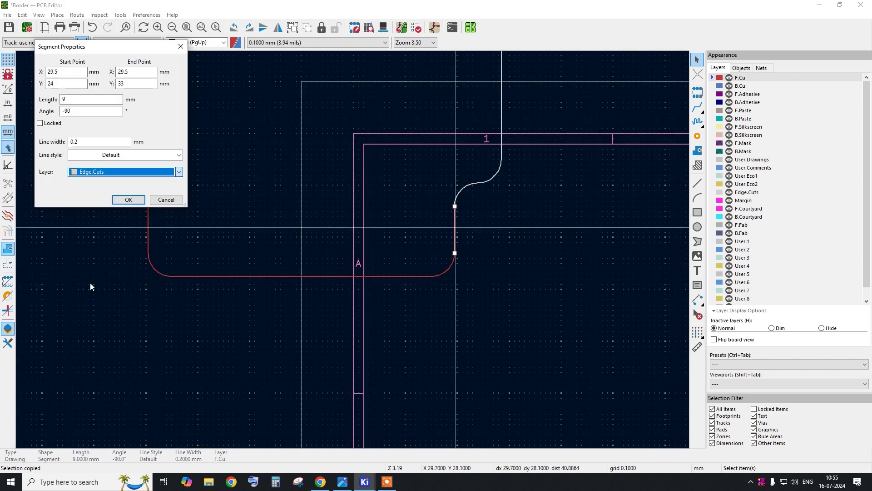
pyautogui.click(102, 283)
pyautogui.click(125, 201)
pyautogui.doubleClick(453, 266)
pyautogui.click(125, 160)
pyautogui.click(91, 270)
pyautogui.click(121, 190)
# Step: Assign the outline's bottom line and its bottom-left corner arc to the Edge.Cuts layer
pyautogui.doubleClick(368, 290)
pyautogui.click(125, 156)
pyautogui.click(125, 170)
pyautogui.click(91, 280)
pyautogui.click(121, 200)
pyautogui.scroll(-3, 503, 257)
pyautogui.scroll(5, 336, 245)
pyautogui.doubleClick(252, 304)
pyautogui.click(121, 190)
# Step: Change the layer of the lower-left vertical line to Edge.Cuts
pyautogui.click(247, 212)
pyautogui.press('e')
pyautogui.click(125, 171)
pyautogui.click(91, 282)
pyautogui.click(122, 200)
# Step: Assign both 4.5 mm arcs of the outline's lower-left step to Edge.Cuts
pyautogui.doubleClick(243, 162)
pyautogui.click(125, 159)
pyautogui.click(91, 270)
pyautogui.click(121, 190)
pyautogui.doubleClick(163, 115)
pyautogui.click(125, 159)
pyautogui.click(111, 271)
pyautogui.click(128, 187)
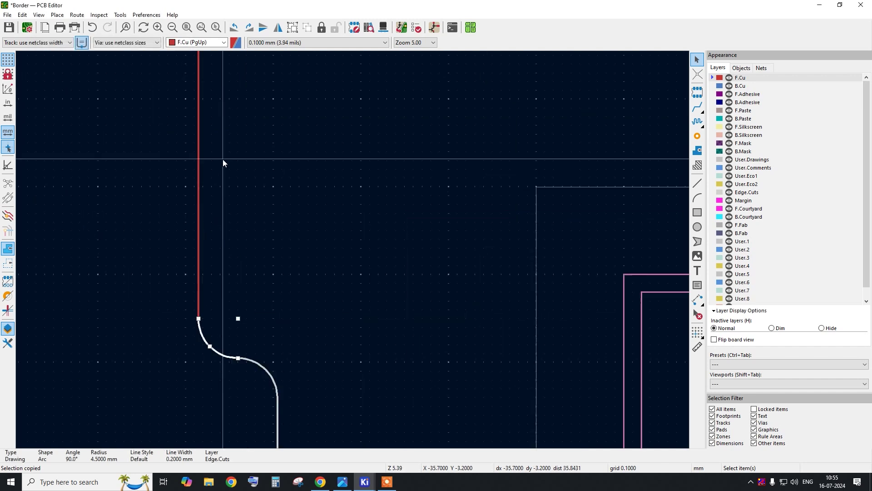
# Step: Change the layer of the long vertical line on the outline's left side to Edge.Cuts
pyautogui.doubleClick(191, 181)
pyautogui.click(125, 171)
pyautogui.click(107, 283)
pyautogui.click(129, 200)
# Step: Assign both 4.5 mm arcs of the outline's upper-left step to Edge.Cuts
pyautogui.doubleClick(224, 217)
pyautogui.click(125, 160)
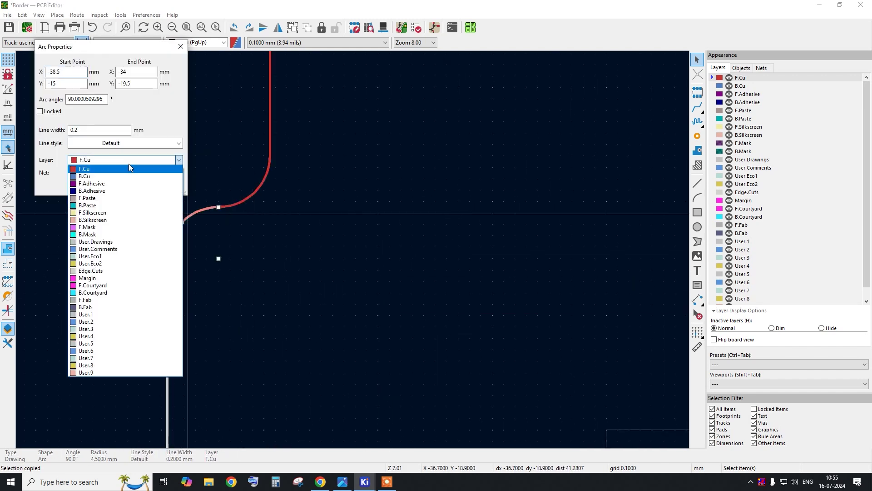
pyautogui.click(91, 270)
pyautogui.click(122, 190)
pyautogui.doubleClick(268, 136)
pyautogui.click(125, 159)
pyautogui.click(91, 270)
pyautogui.click(122, 190)
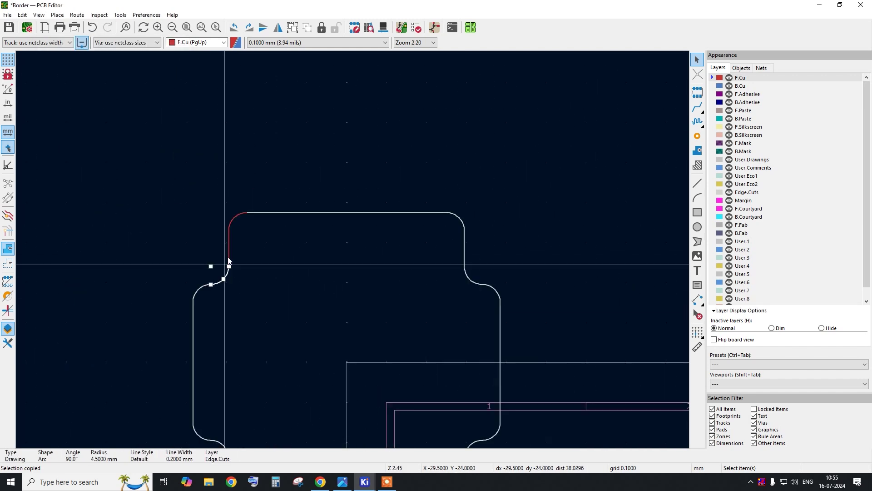
# Step: Set the layer of the upper-left vertical line and the top-left corner arc to Edge.Cuts
pyautogui.scroll(2, 208, 267)
pyautogui.doubleClick(226, 254)
pyautogui.click(144, 171)
pyautogui.click(107, 282)
pyautogui.click(128, 199)
pyautogui.doubleClick(255, 136)
pyautogui.click(125, 160)
pyautogui.click(100, 271)
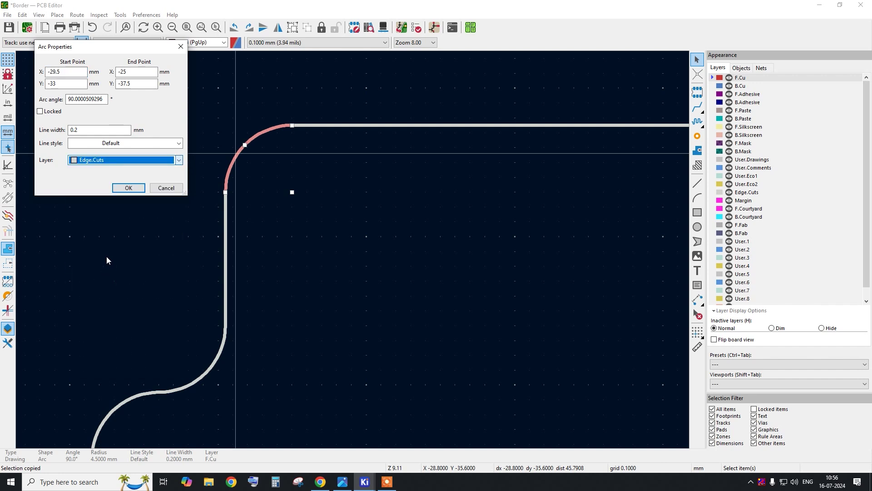
pyautogui.click(121, 190)
pyautogui.scroll(-5, 218, 203)
pyautogui.scroll(2, 218, 202)
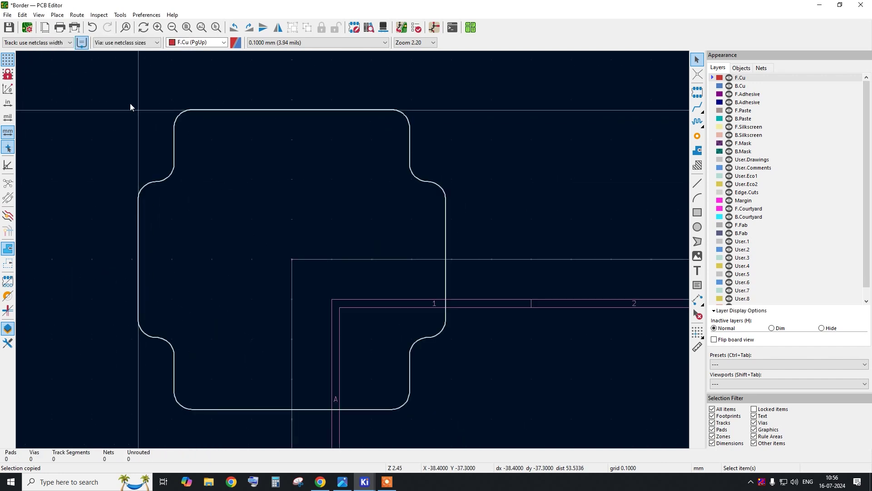
# Step: Move the complete board outline from the origin to the area inside the drawing sheet frame
pyautogui.moveTo(128, 111); pyautogui.dragTo(461, 431)
pyautogui.press('m')
pyautogui.scroll(-5, 334, 336)
pyautogui.scroll(1, 276, 320)
pyautogui.scroll(1, 406, 344)
pyautogui.click(381, 339)
pyautogui.scroll(-1, 388, 337)
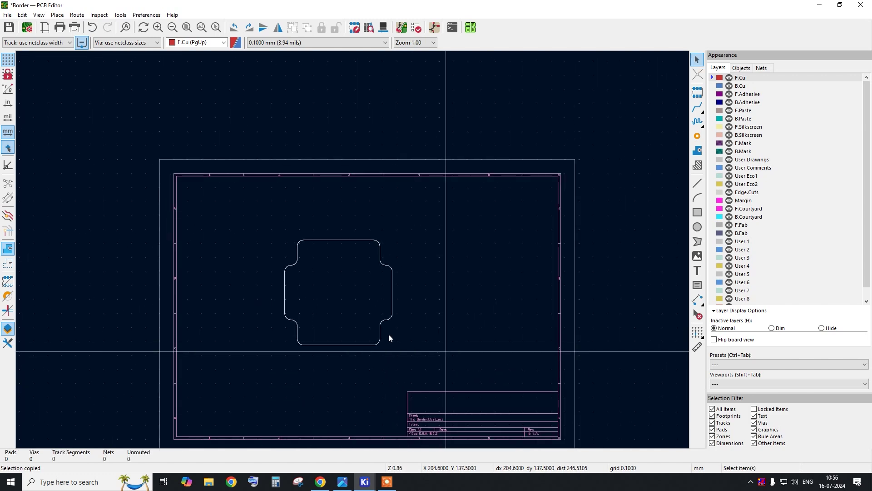
pyautogui.scroll(2, 389, 337)
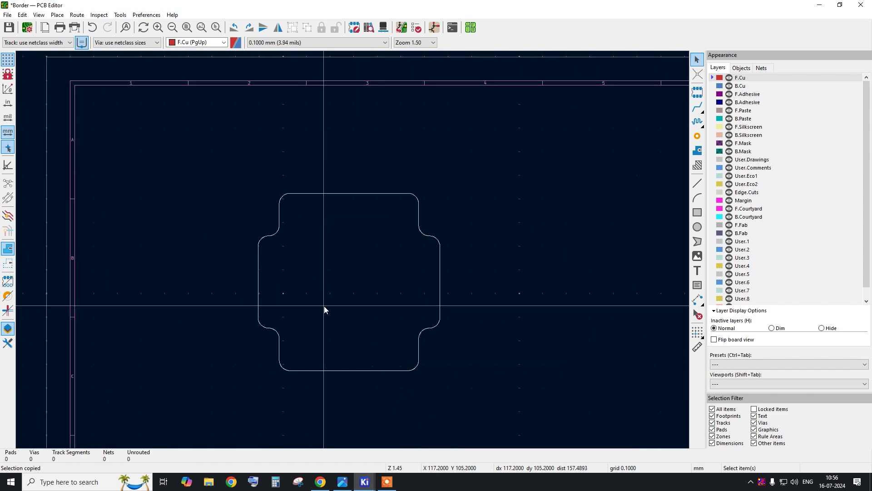
# Step: Open the 3D viewer and examine the board shape at an angle
pyautogui.click(34, 15)
pyautogui.click(42, 43)
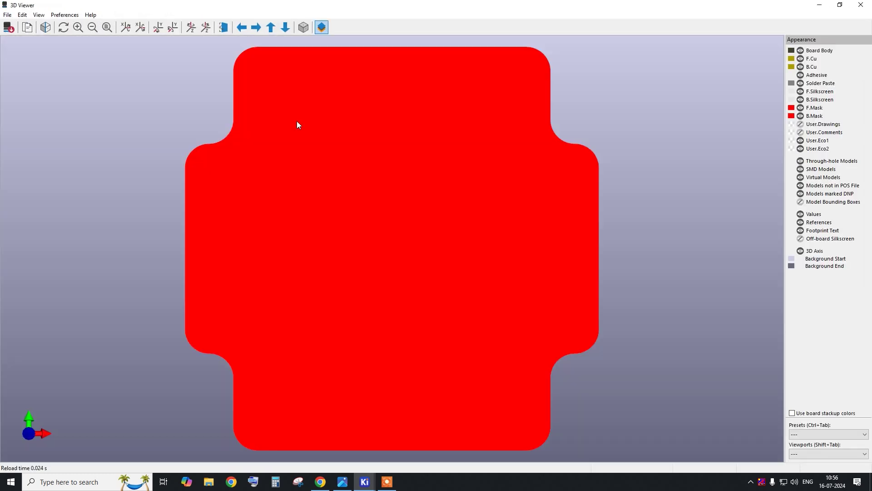
pyautogui.scroll(-3, 328, 155)
pyautogui.moveTo(434, 208); pyautogui.dragTo(500, 209)
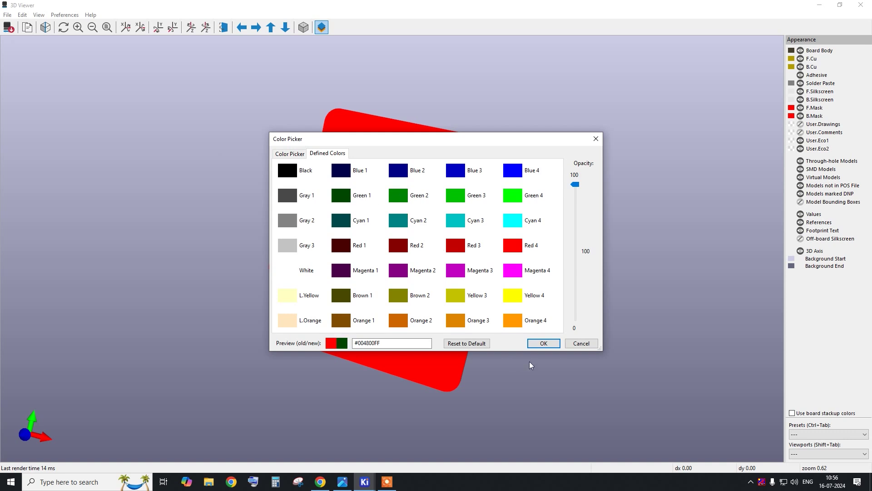
# Step: Set the F.Mask and B.Mask colours of the 3D board to Green 2
pyautogui.click(544, 343)
pyautogui.doubleClick(791, 116)
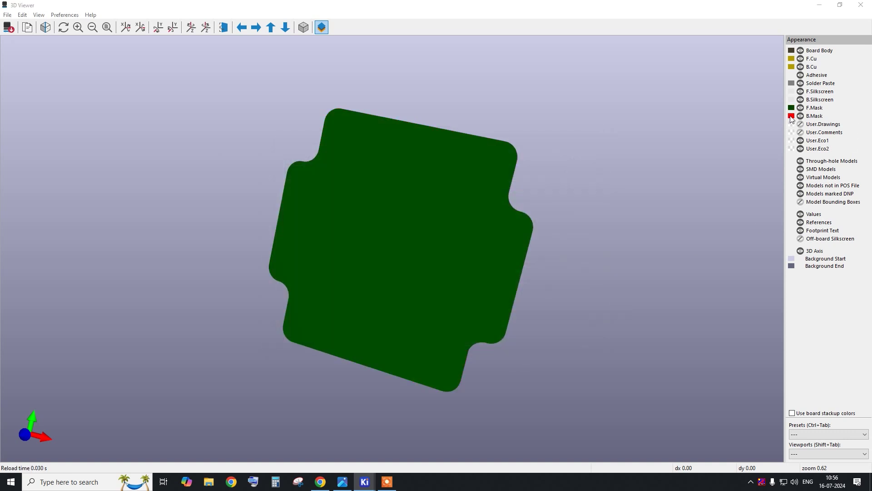
pyautogui.click(534, 345)
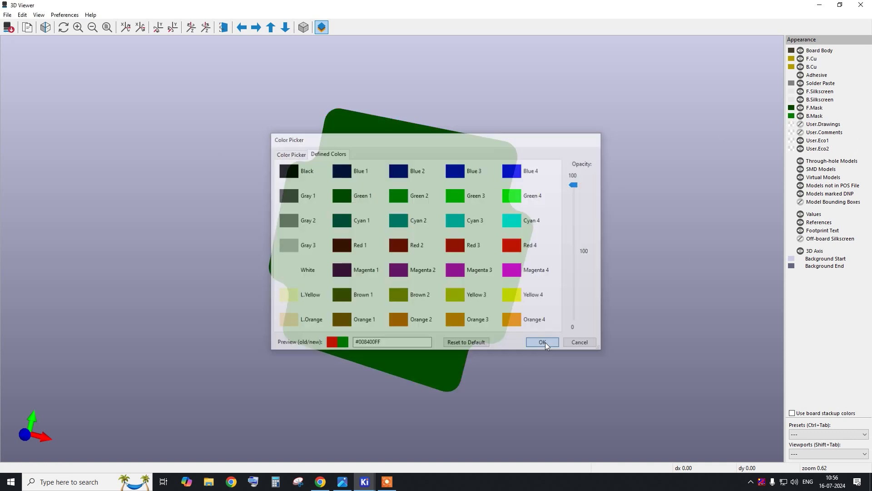
pyautogui.doubleClick(790, 109)
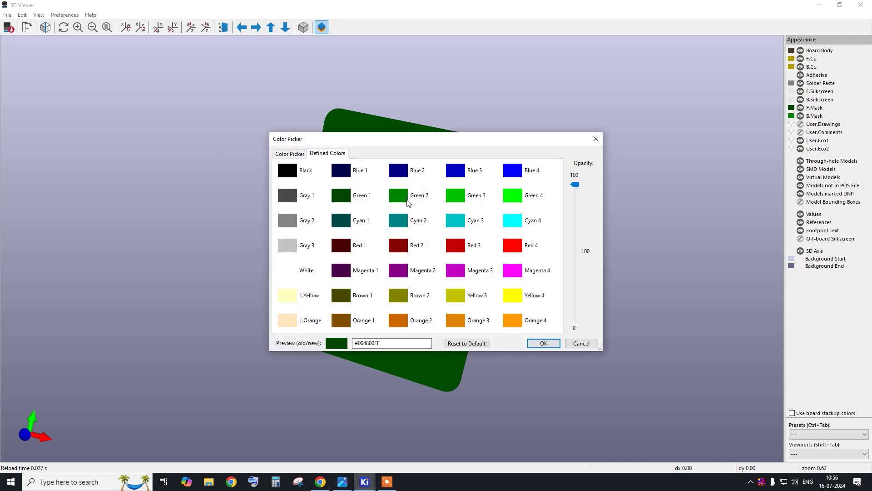
pyautogui.click(543, 343)
# Step: Examine the green board and its rounded outline from several angles in 3D
pyautogui.moveTo(422, 407); pyautogui.dragTo(368, 208)
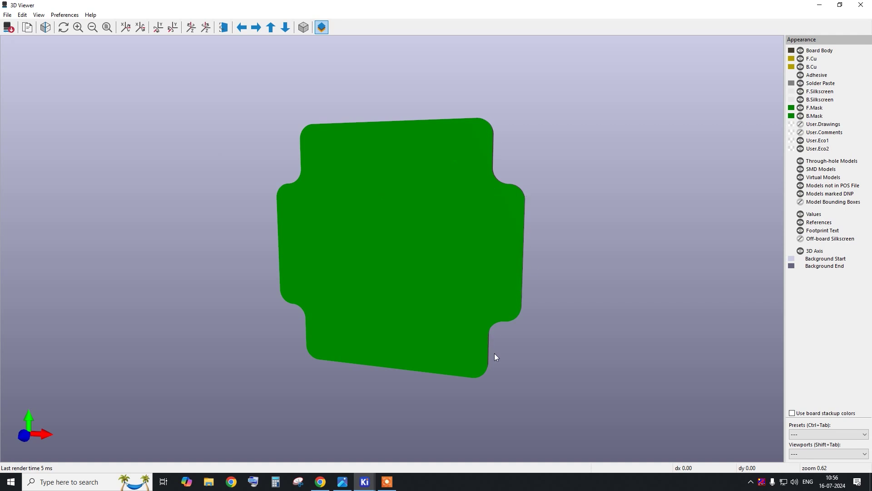
pyautogui.moveTo(318, 314); pyautogui.dragTo(521, 290)
pyautogui.moveTo(391, 244); pyautogui.dragTo(573, 197)
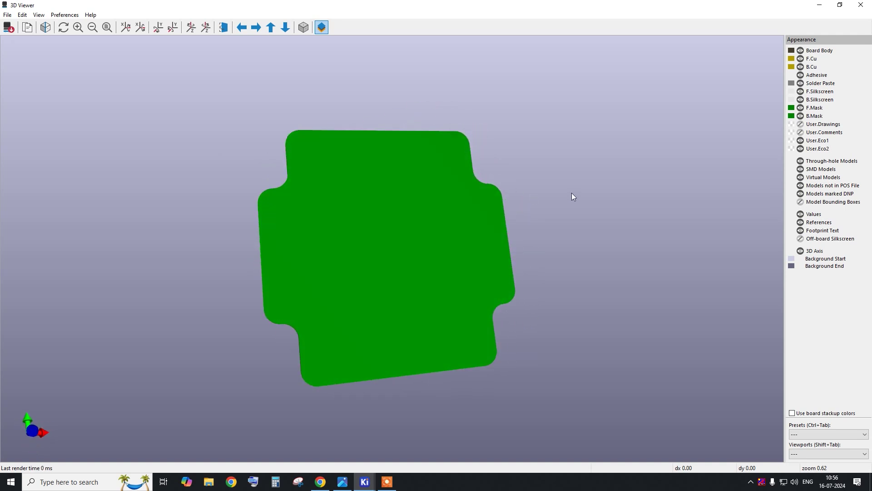